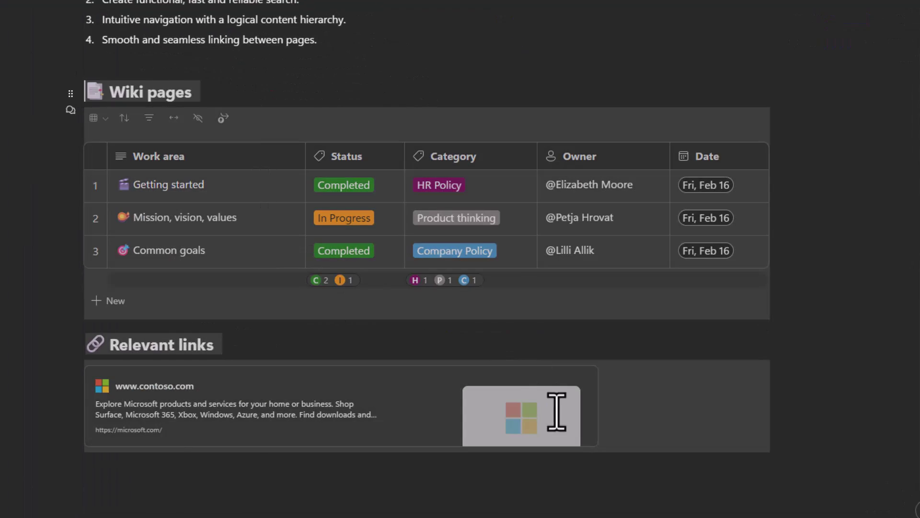
# Turn the Wiki pages and Relevant links sections into a Loop component and paste its link into the Wiki Page Collaboration email.
pyautogui.click(206, 209)
pyautogui.click(237, 226)
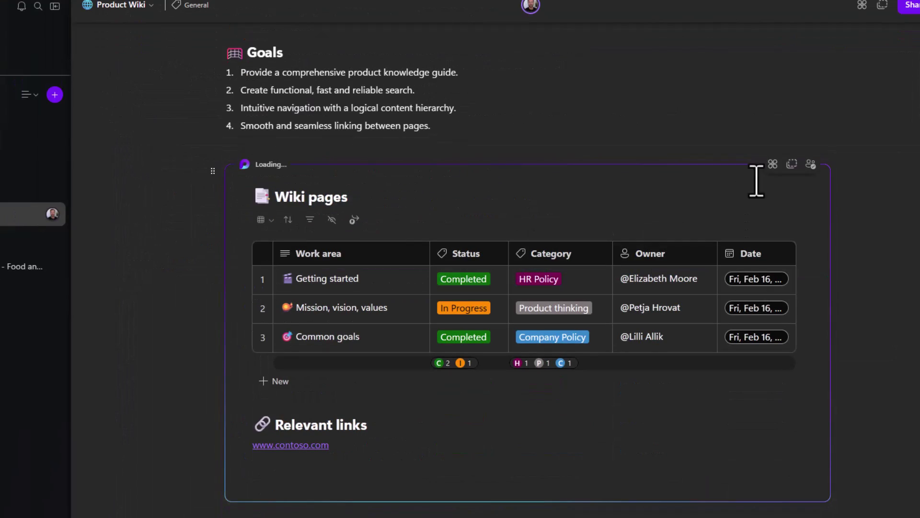
pyautogui.click(792, 164)
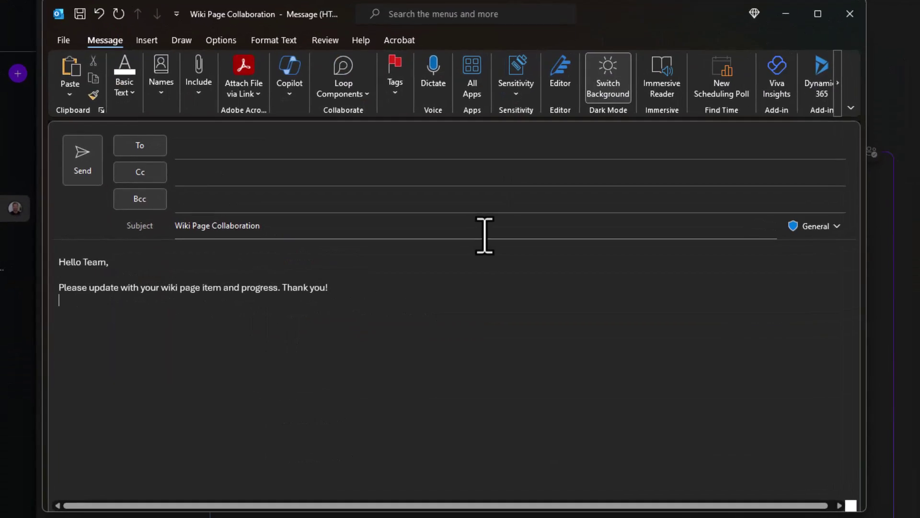
pyautogui.hotkey('ctrl', 'v')
pyautogui.scroll(-2, 554, 329)
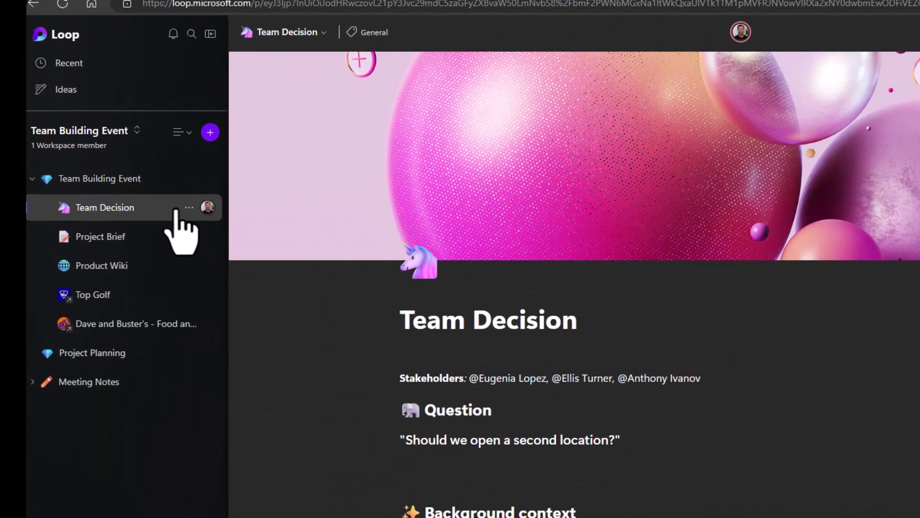
# Copy the Team Decision page as a Loop component and paste it into a Teams chat message.
pyautogui.click(187, 210)
pyautogui.click(255, 318)
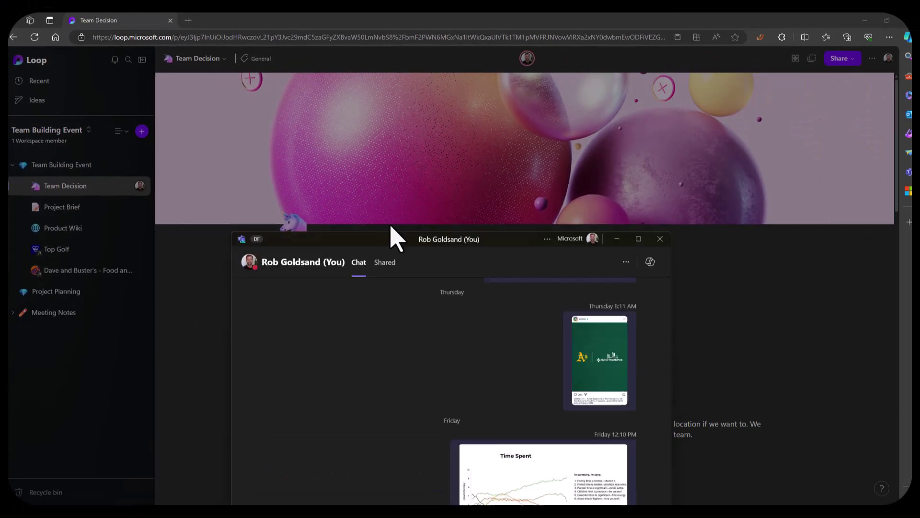
pyautogui.click(307, 428)
pyautogui.hotkey('ctrl', 'v')
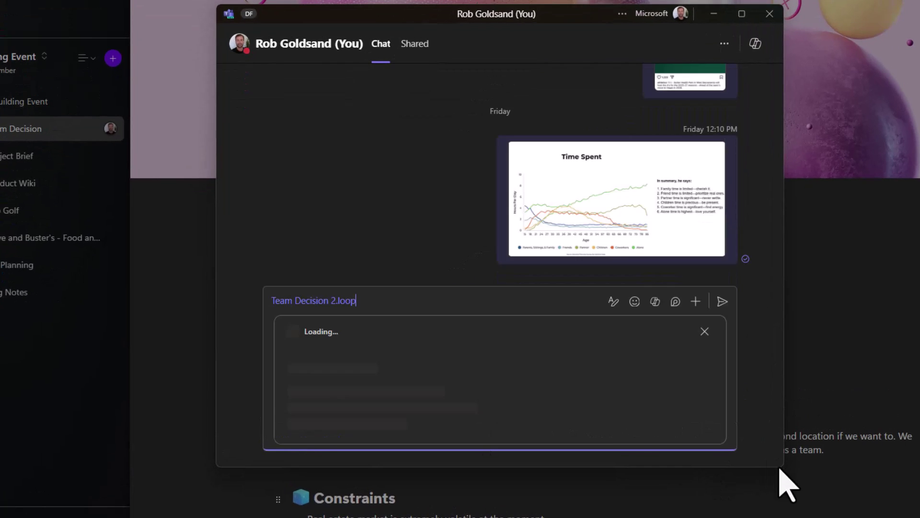
# Open the comment and reaction options beside the Assumptions list in the pasted Team Decision component.
pyautogui.scroll(-5, 628, 269)
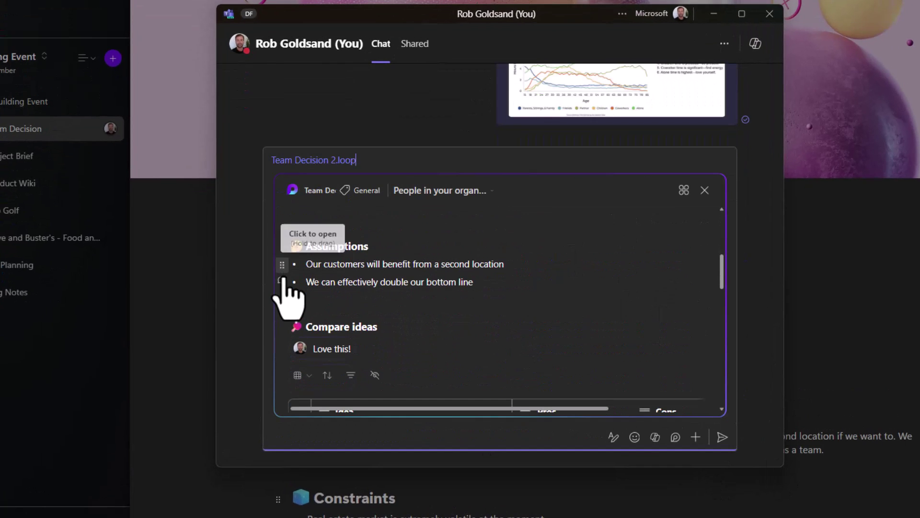
pyautogui.click(285, 283)
pyautogui.click(306, 348)
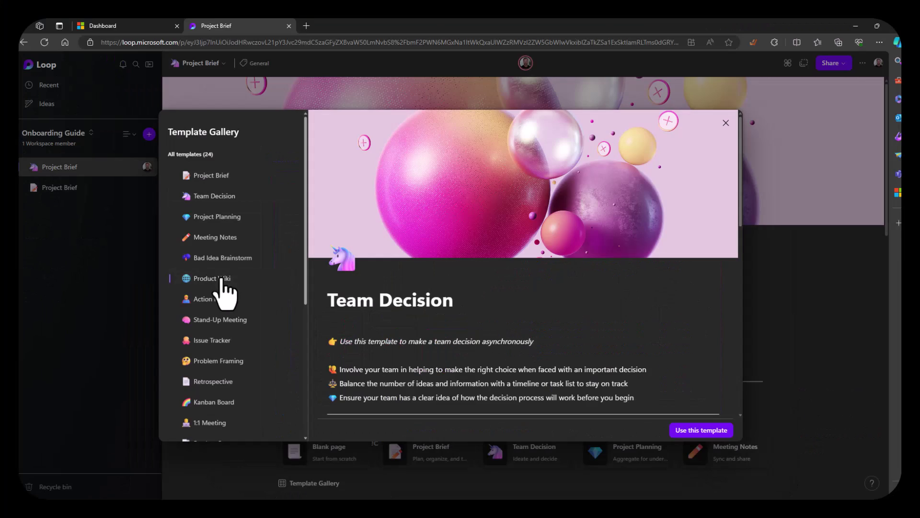
# Browse the Template Gallery, previewing templates such as Product Wiki, Issue Tracker, Retrospective, 1:1 Meeting and OKR Tracker.
pyautogui.click(219, 279)
pyautogui.click(217, 341)
pyautogui.click(215, 381)
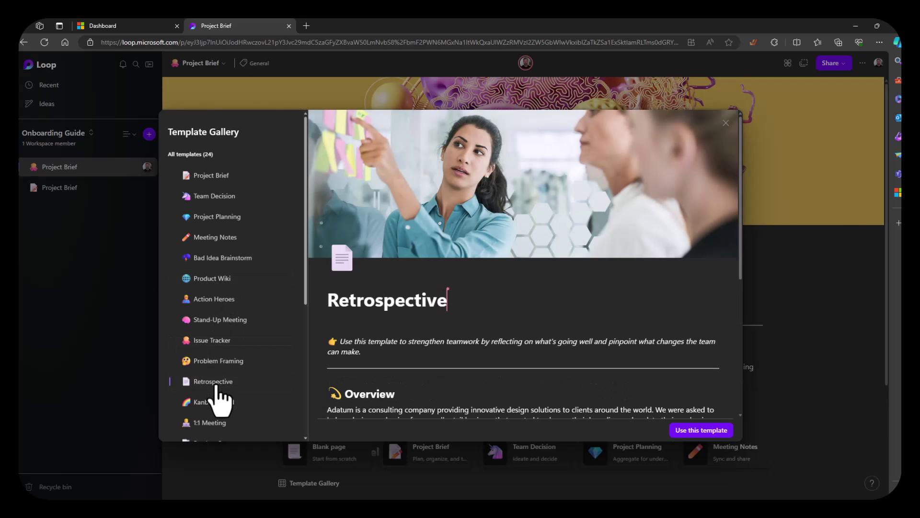
pyautogui.click(206, 423)
pyautogui.scroll(-3, 219, 391)
pyautogui.click(215, 378)
pyautogui.scroll(-2, 215, 378)
pyautogui.click(216, 346)
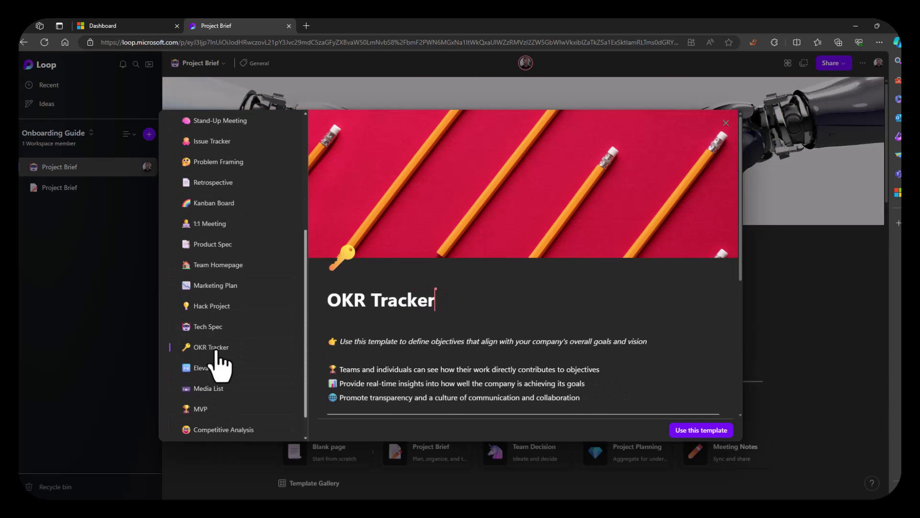
pyautogui.scroll(-1, 216, 378)
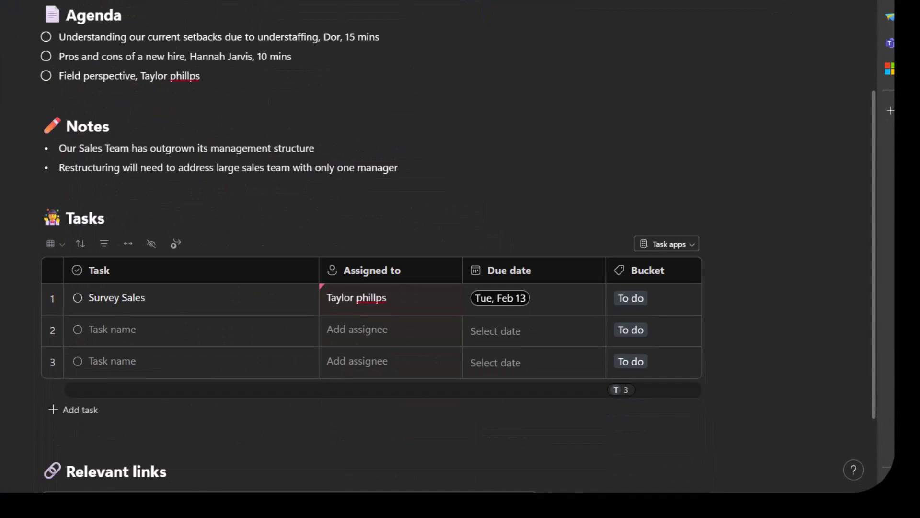
# Name the second task in the Tasks table "Create proposal" and choose its due date.
pyautogui.write('Create proposal')
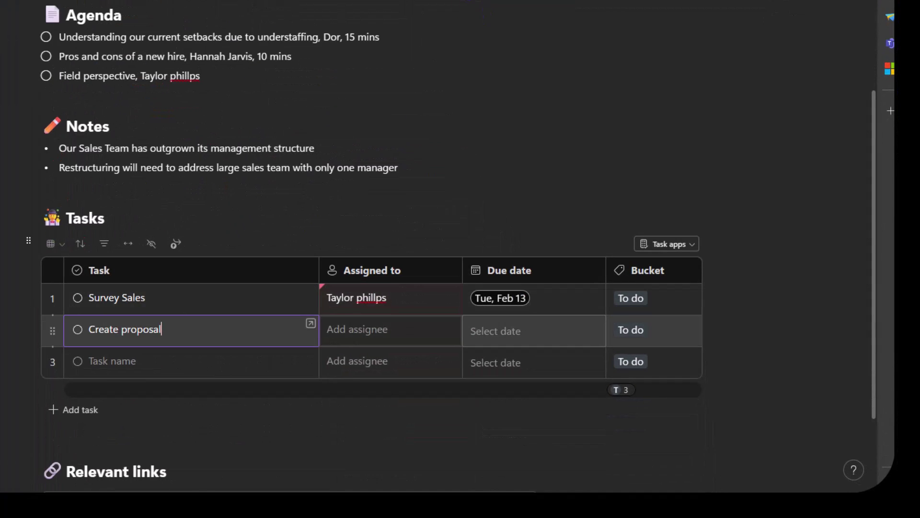
pyautogui.click(534, 330)
pyautogui.click(571, 232)
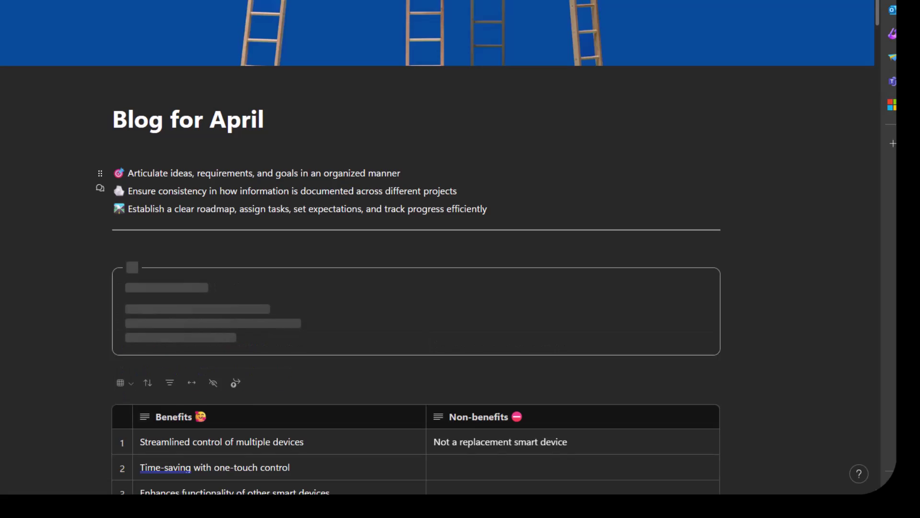
# Add a "Let's celebrate!" reaction to the Manage overwhelm bullet in the Business case section of the Blog for April page.
pyautogui.scroll(-4, 416, 288)
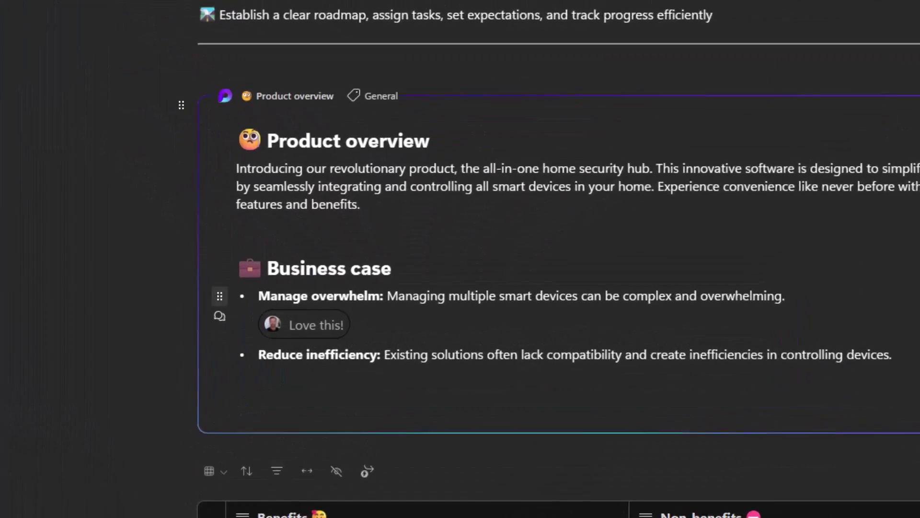
pyautogui.click(368, 407)
pyautogui.click(443, 505)
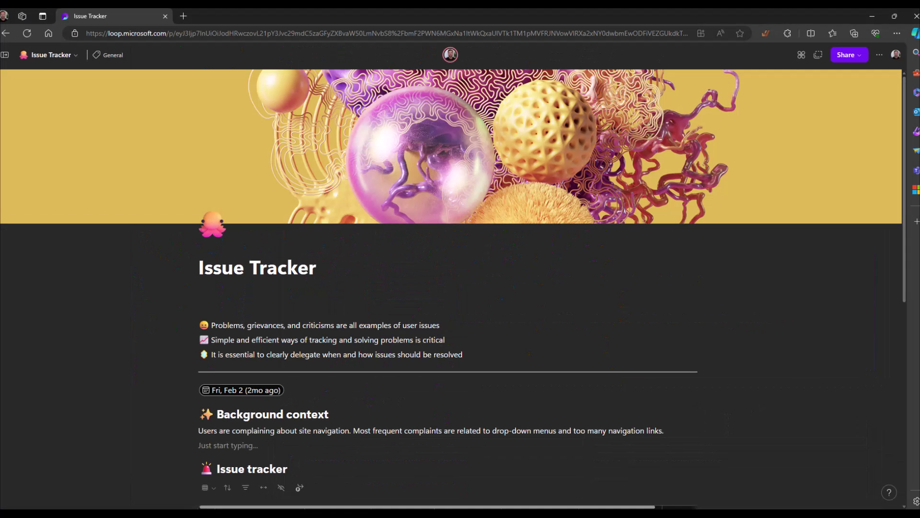
# Set the Excessive links issue's status to Completed and its priority to High in the Issue tracker table.
pyautogui.scroll(-7, 450, 288)
pyautogui.click(326, 196)
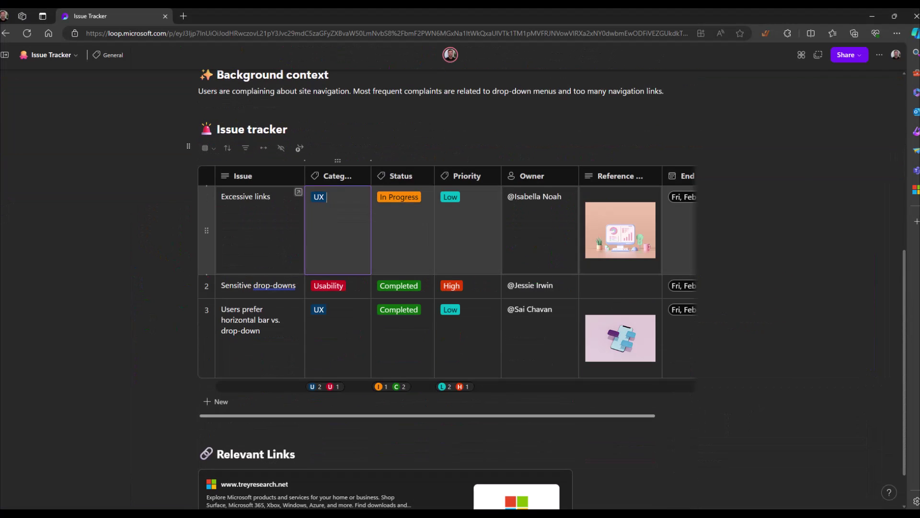
pyautogui.click(399, 196)
pyautogui.click(425, 281)
pyautogui.click(451, 197)
pyautogui.click(477, 218)
pyautogui.click(452, 285)
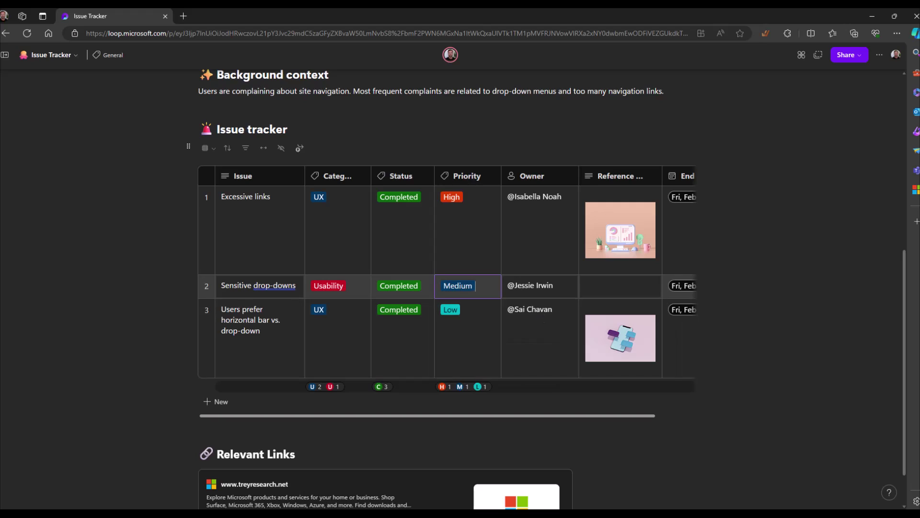
# Vote for the Positive reflection in the Team temp check table of the Project Planning page.
pyautogui.scroll(-1, 460, 288)
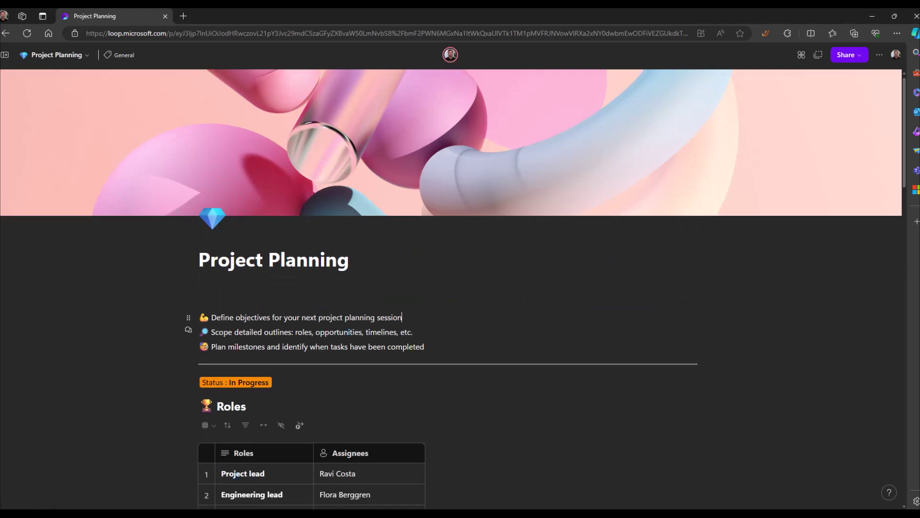
pyautogui.scroll(-6, 461, 288)
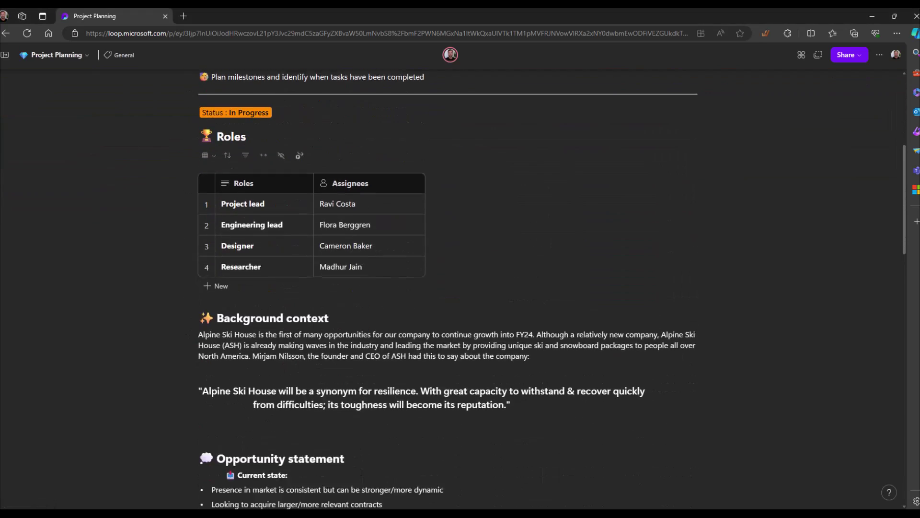
pyautogui.scroll(-15, 460, 288)
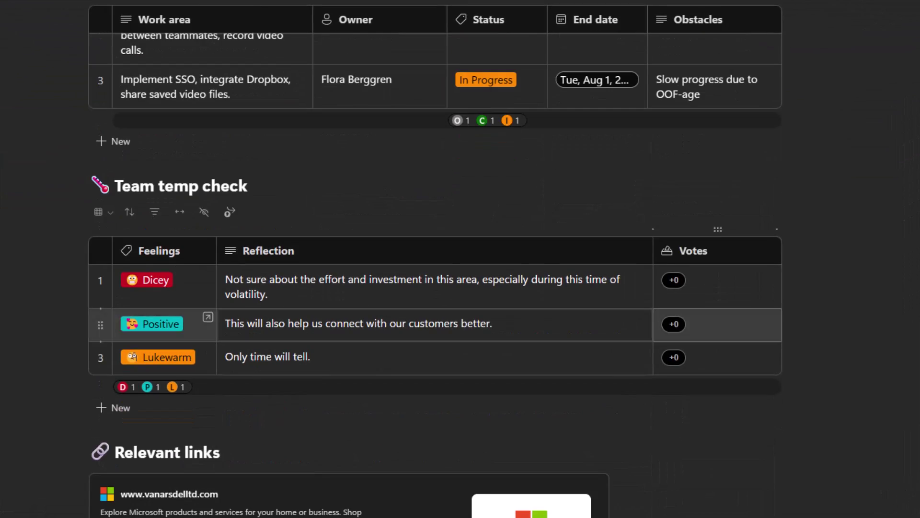
pyautogui.click(669, 468)
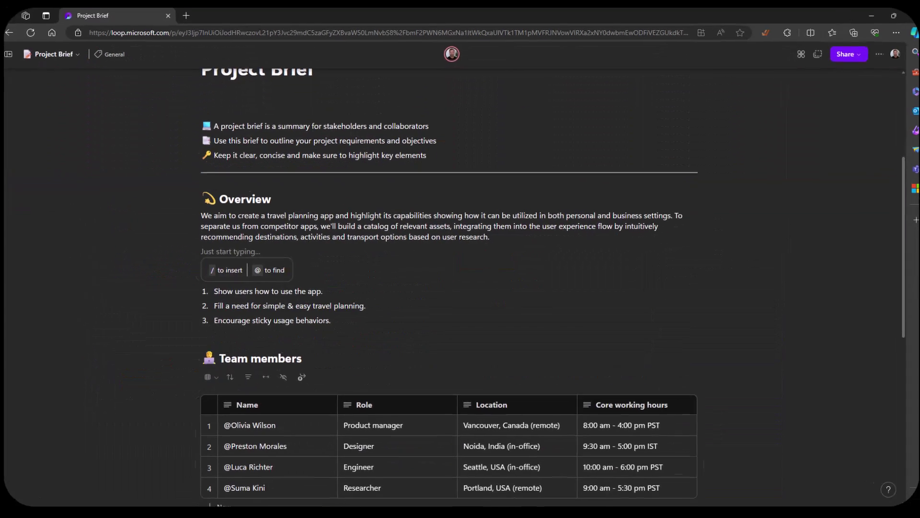
# Insert a Copilot prompt below the Overview paragraph of the project brief.
pyautogui.write('/')
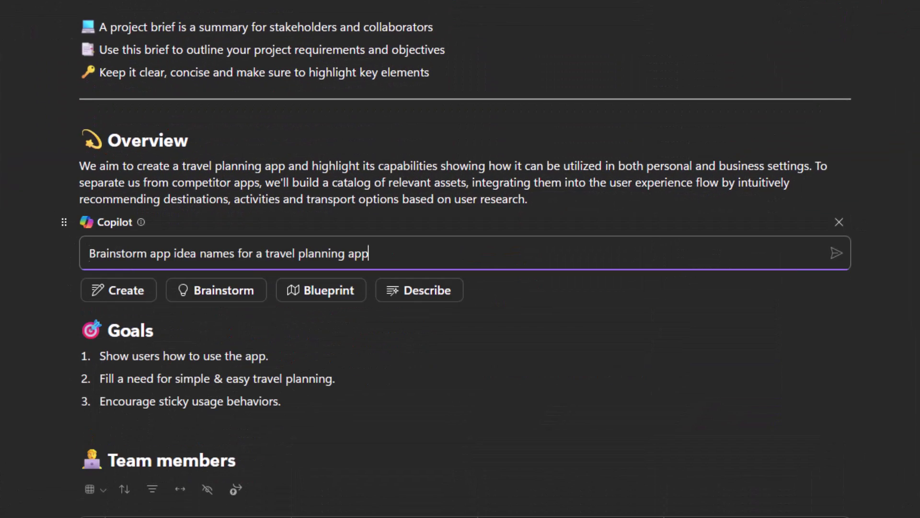
pyautogui.press('Return')
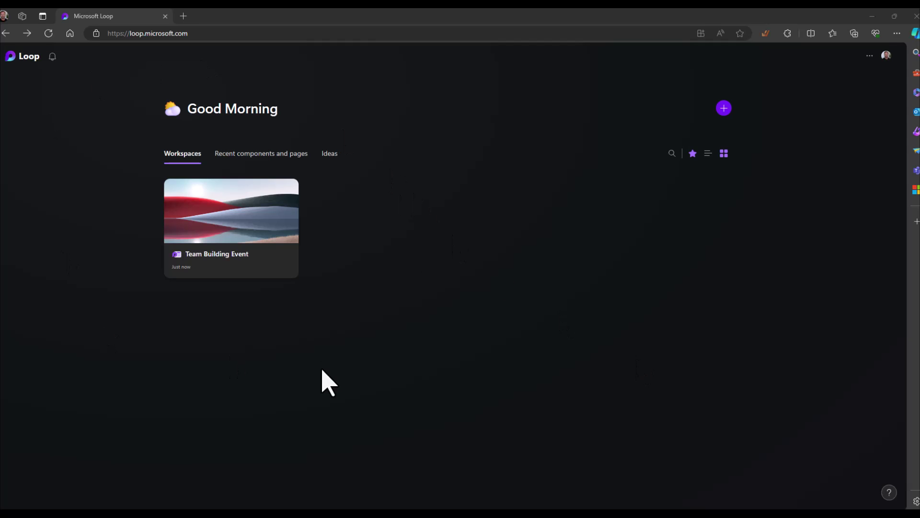
# Open a new browser window and display the full list of Microsoft 365 apps.
pyautogui.click(151, 32)
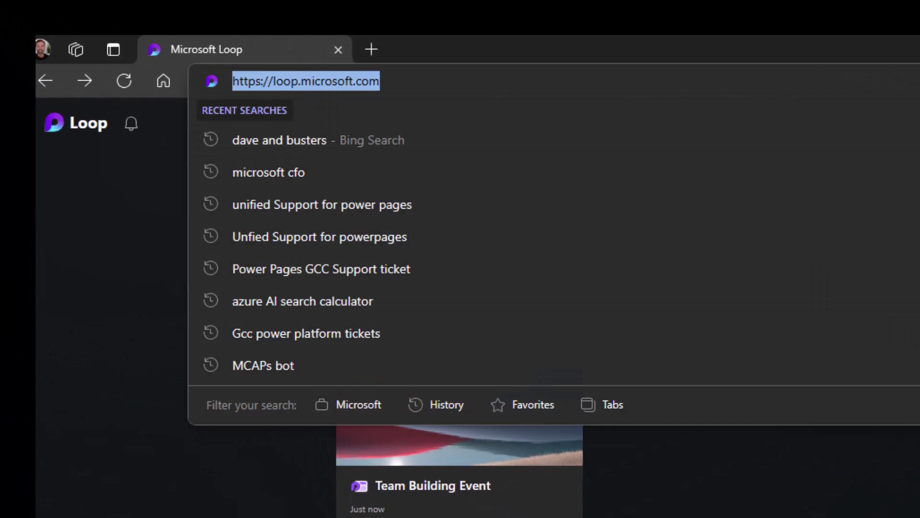
pyautogui.click(507, 376)
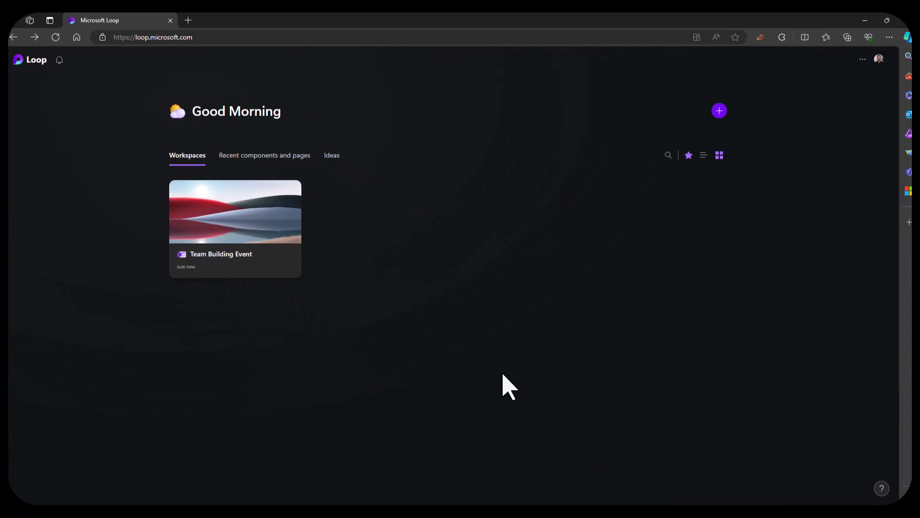
pyautogui.hotkey('ctrl', 'n')
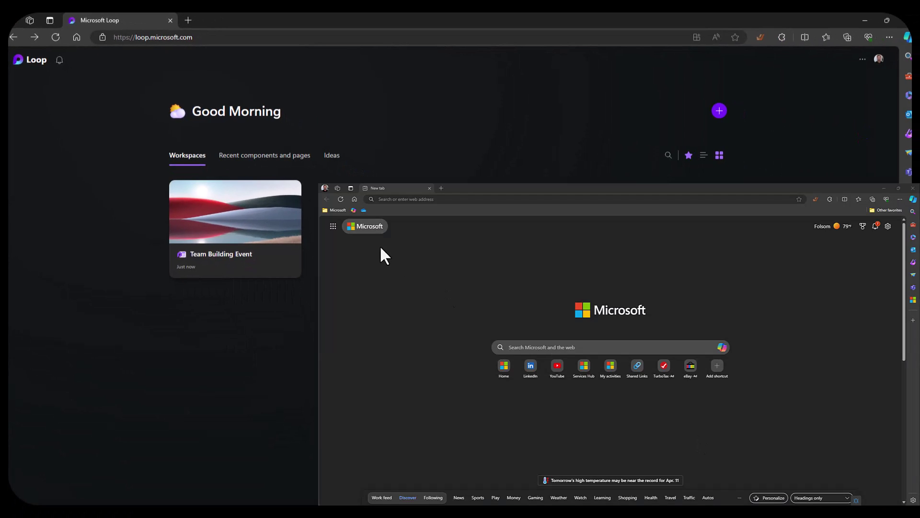
pyautogui.click(333, 226)
pyautogui.click(347, 333)
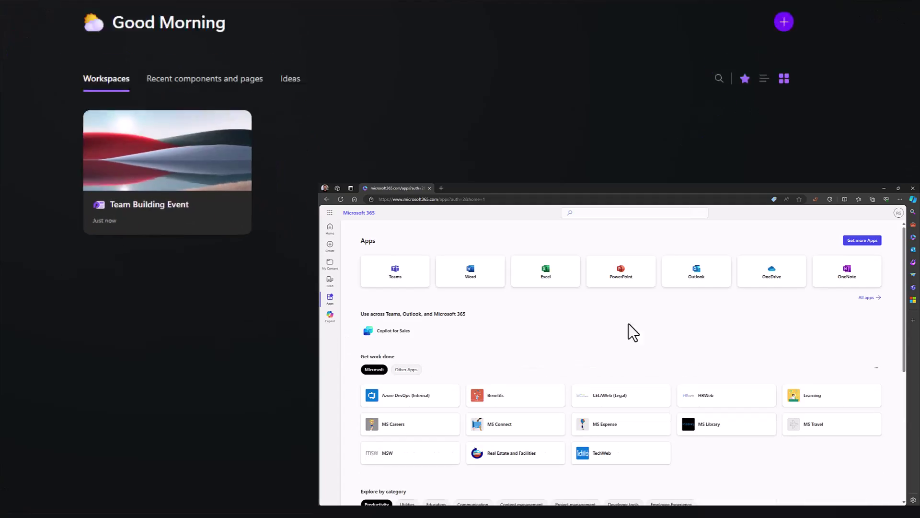
pyautogui.click(866, 298)
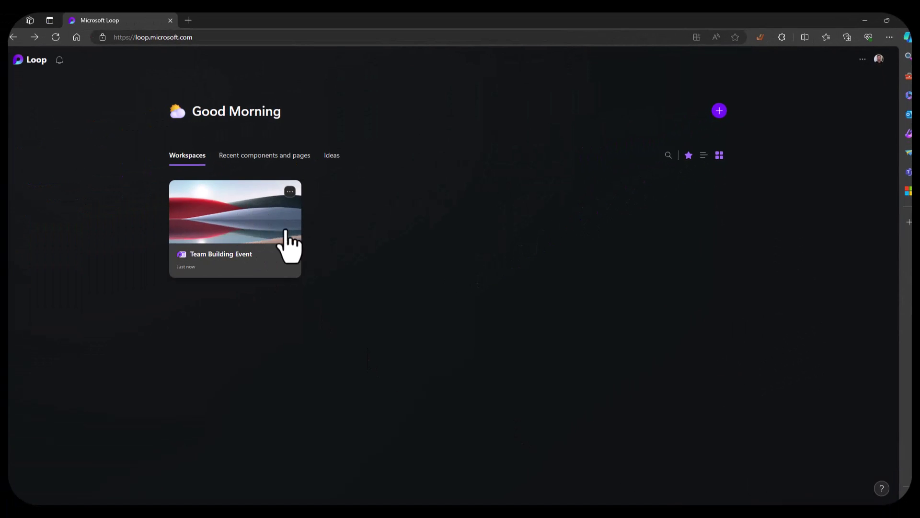
# Open the Team Building Event workspace from the Loop home page and add a new page to it.
pyautogui.click(271, 238)
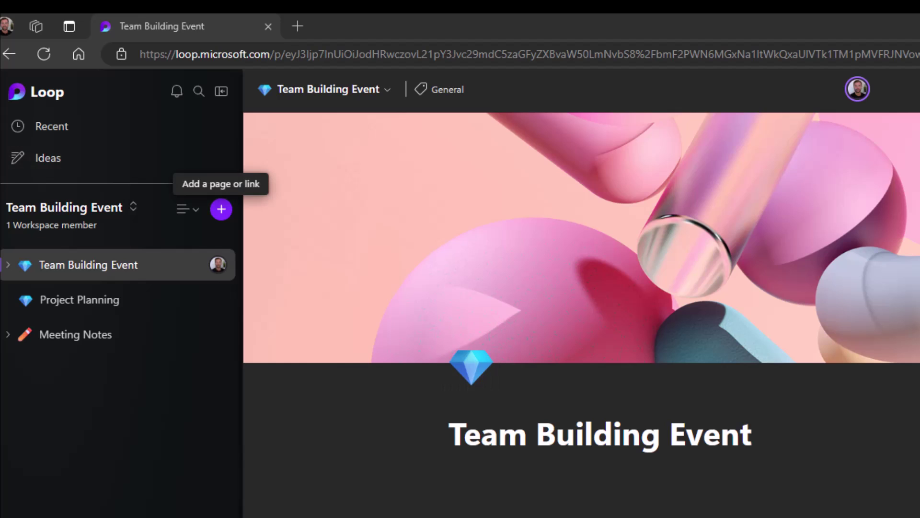
pyautogui.click(221, 209)
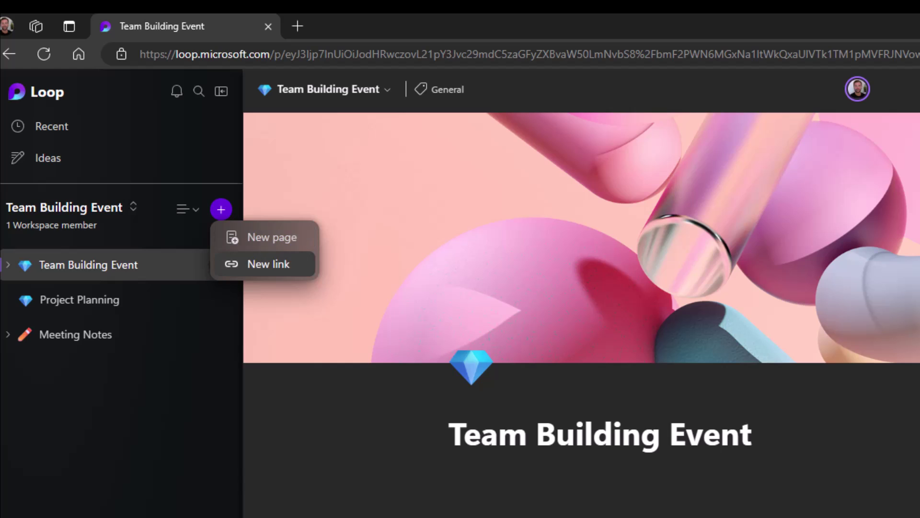
pyautogui.click(272, 237)
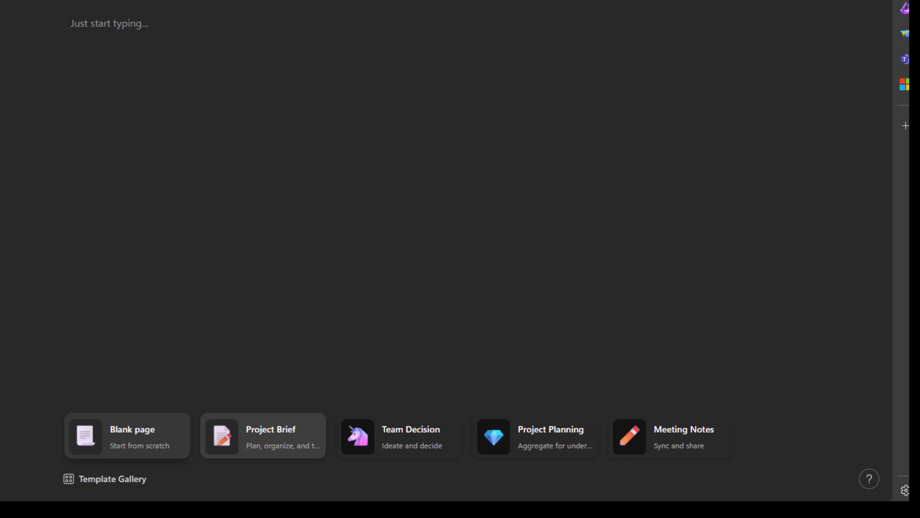
# Choose the Project Brief template for the new page and review its Overview, Goals, Team members and Project deliverables sections.
pyautogui.click(263, 436)
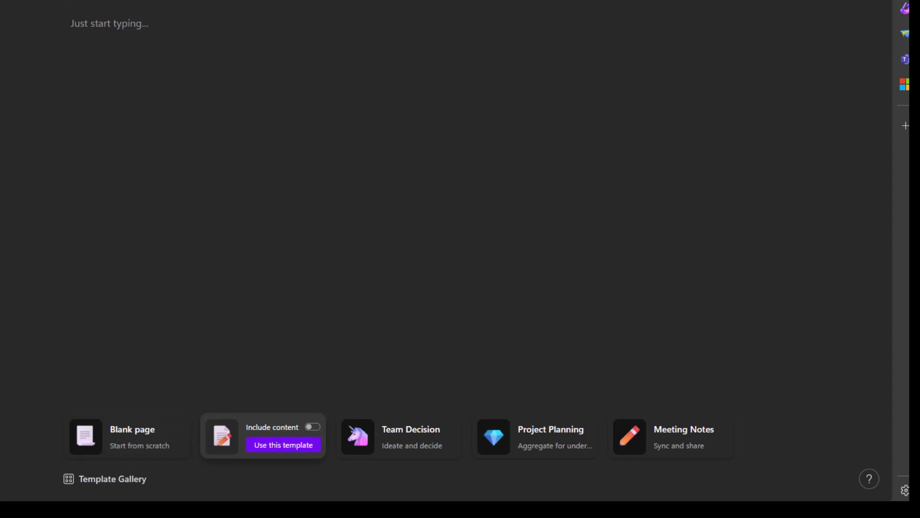
pyautogui.scroll(-3, 511, 288)
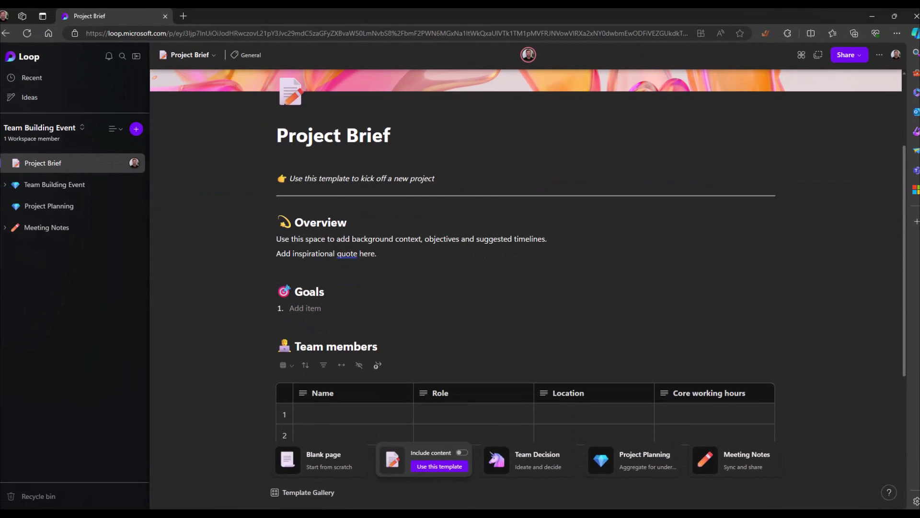
pyautogui.scroll(-1, 525, 259)
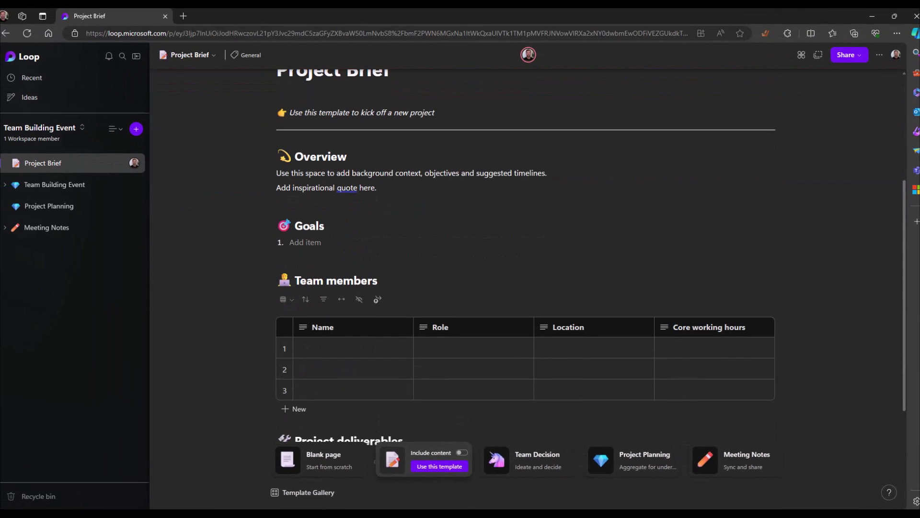
pyautogui.scroll(2, 526, 259)
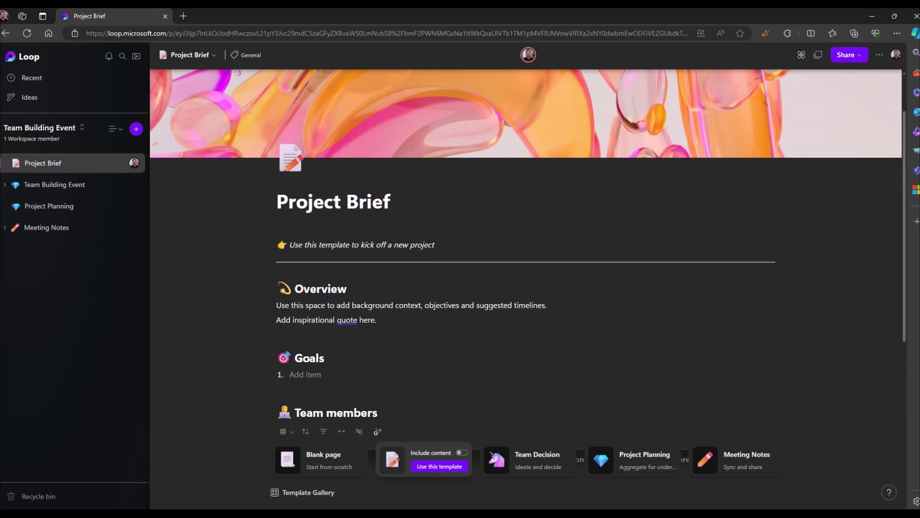
pyautogui.scroll(-4, 525, 259)
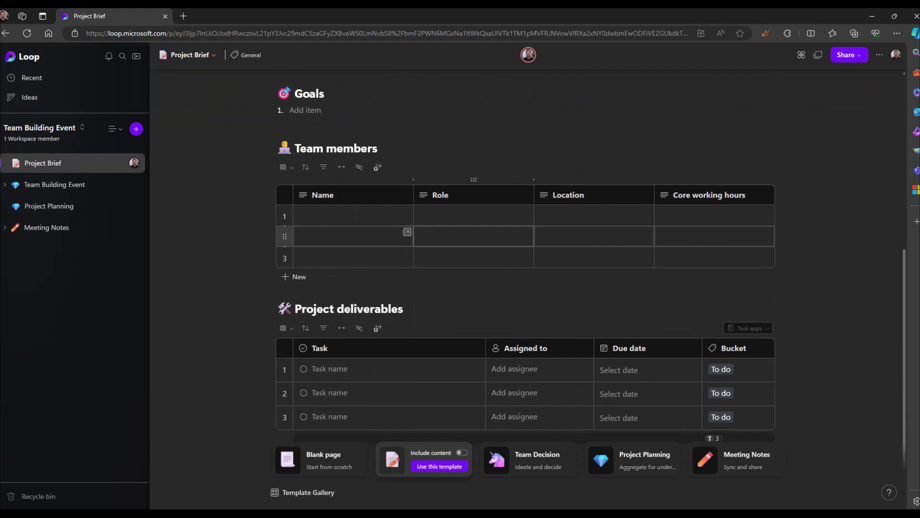
pyautogui.scroll(-1, 527, 364)
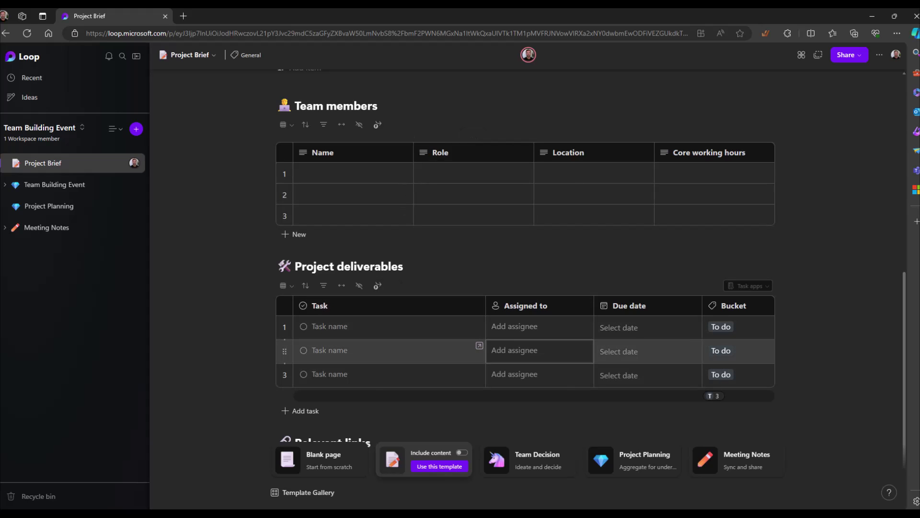
pyautogui.scroll(8, 539, 374)
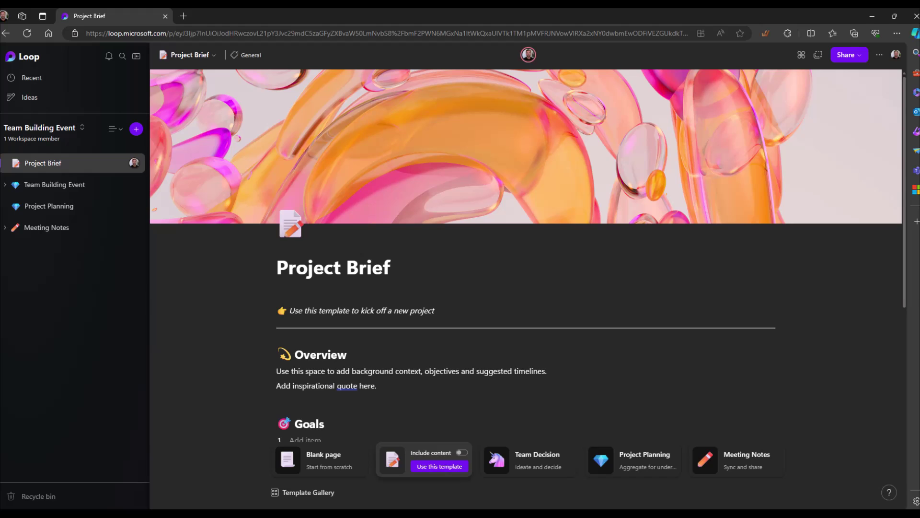
# Review the empty Project Brief template preview and include the sample content in it.
pyautogui.scroll(-4, 528, 288)
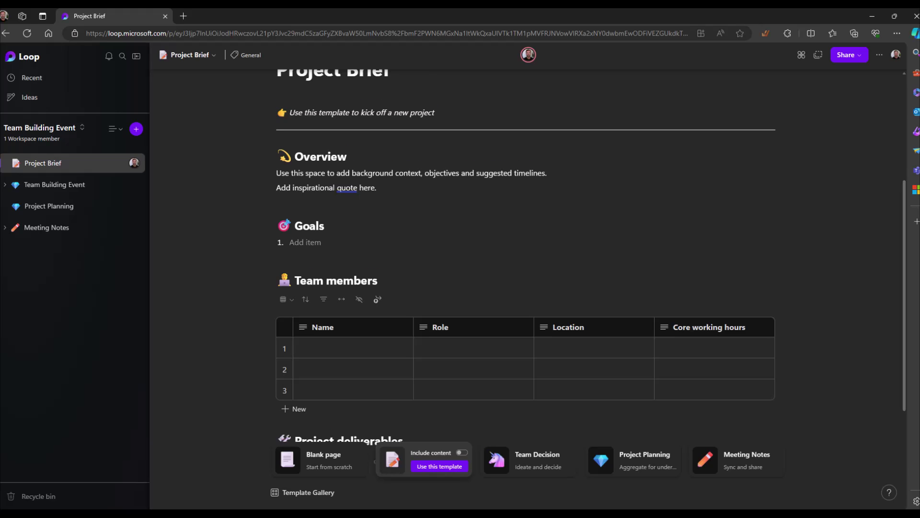
pyautogui.scroll(-3, 528, 287)
pyautogui.scroll(7, 527, 287)
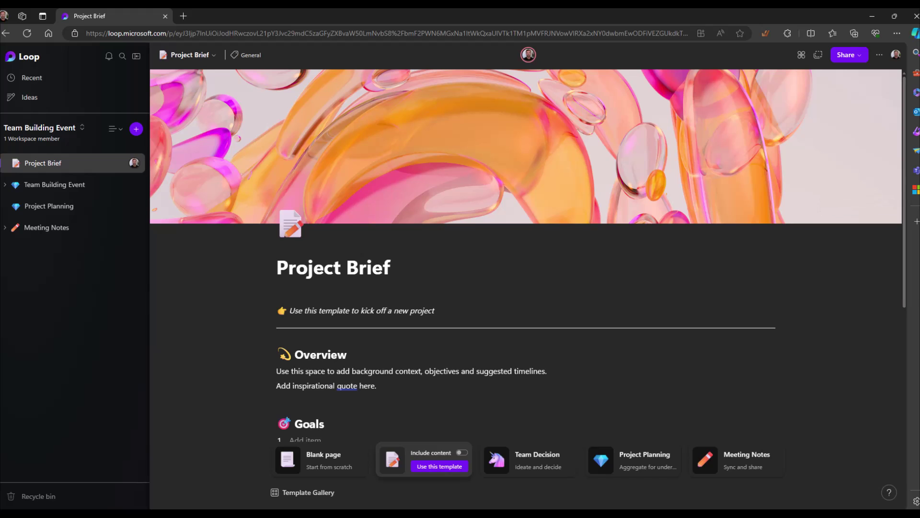
pyautogui.scroll(-3, 527, 288)
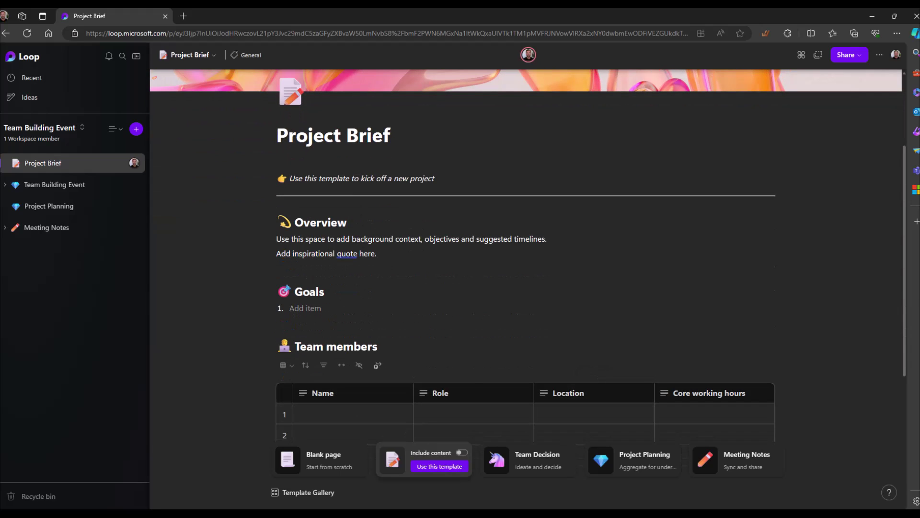
pyautogui.click(462, 452)
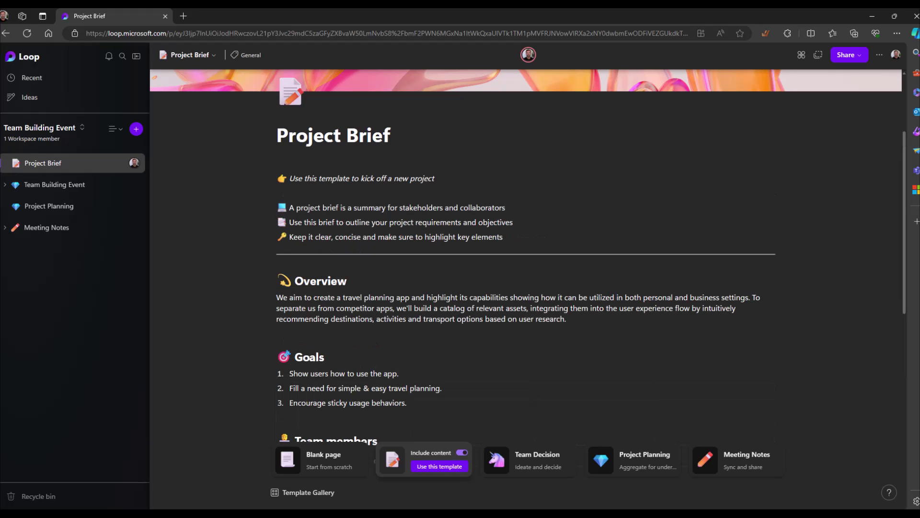
# Review the sample content in the preview and create the page from the Project Brief template.
pyautogui.scroll(-10, 527, 288)
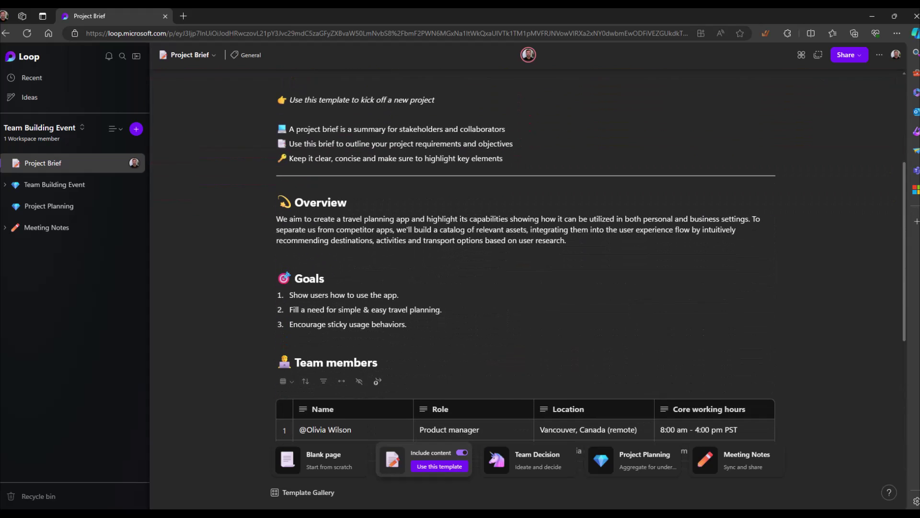
pyautogui.scroll(-8, 525, 288)
pyautogui.scroll(2, 525, 288)
pyautogui.scroll(10, 526, 288)
pyautogui.click(439, 466)
pyautogui.scroll(3, 525, 288)
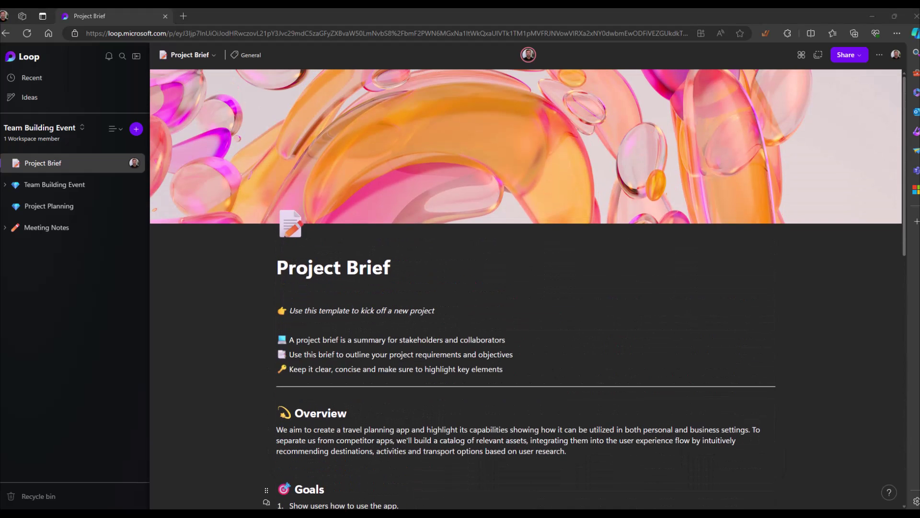
# Enter the trial text "kjdsgkdfghdkjfhgdfg" on the empty line below the Overview paragraph and erase it.
pyautogui.scroll(-3, 525, 288)
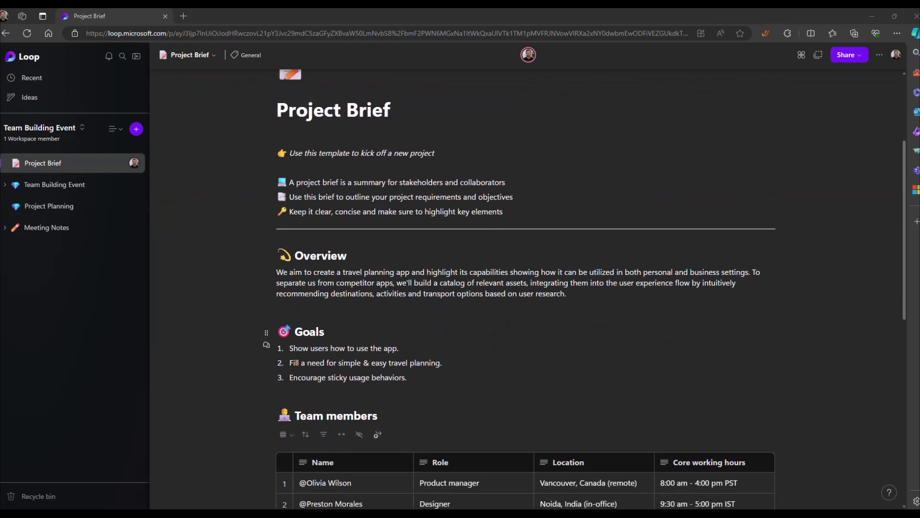
pyautogui.scroll(-1, 526, 288)
pyautogui.scroll(3, 525, 287)
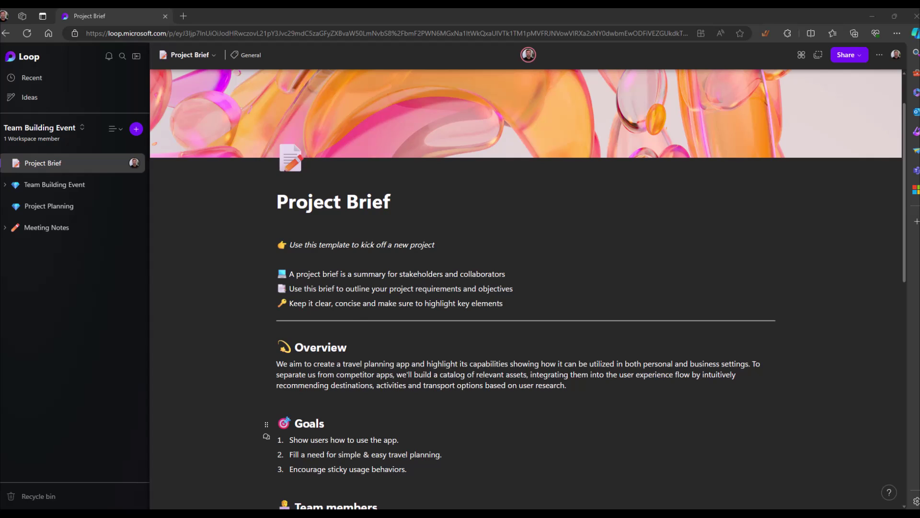
pyautogui.scroll(-2, 526, 288)
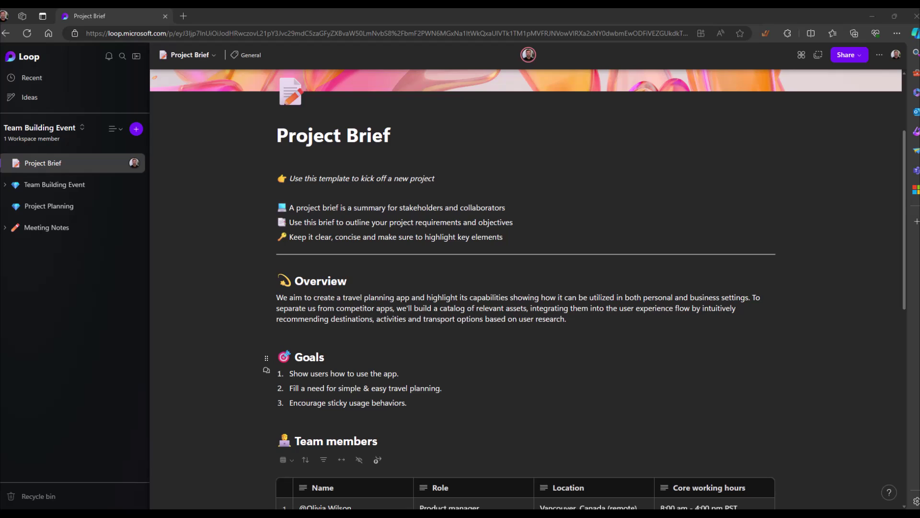
pyautogui.click(277, 333)
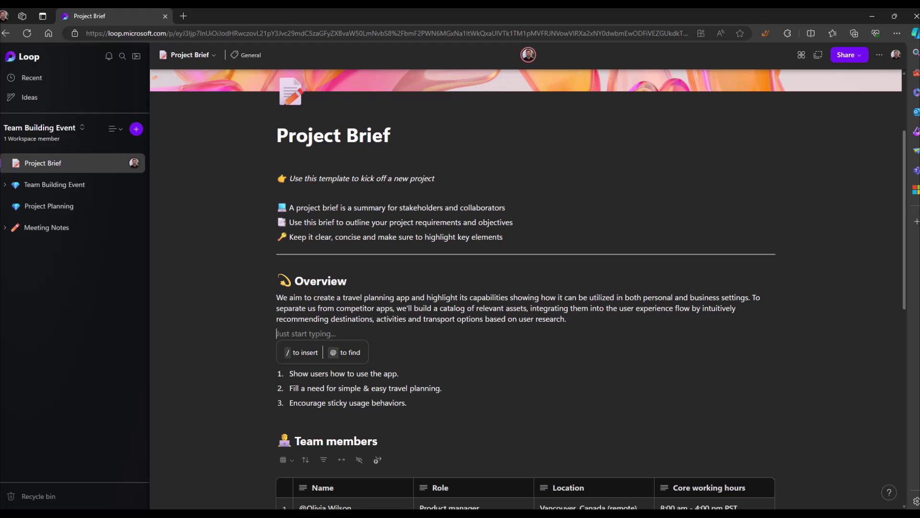
pyautogui.write('kjdsgkdfghdkjfhgdfg')
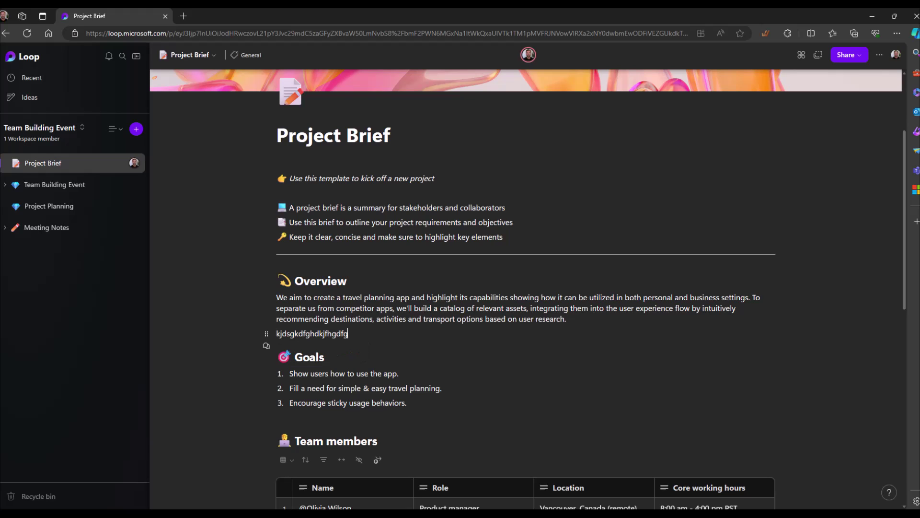
pyautogui.press('BackSpace')
pyautogui.press('BackSpace')
pyautogui.press('BackSpace')
pyautogui.press('BackSpace')
pyautogui.press('BackSpace')
pyautogui.press('BackSpace')
pyautogui.press('BackSpace')
pyautogui.press('BackSpace')
pyautogui.press('BackSpace')
pyautogui.press('BackSpace')
pyautogui.press('BackSpace')
pyautogui.press('BackSpace')
pyautogui.press('BackSpace')
pyautogui.press('BackSpace')
pyautogui.press('BackSpace')
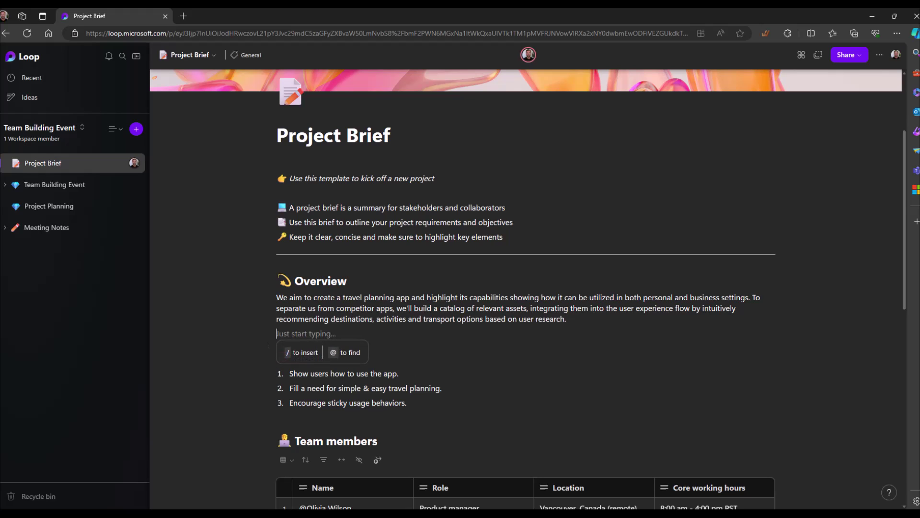
# Browse the Copilot, general, text style, template, communication and media components that can be inserted below the Overview paragraph.
pyautogui.write('/')
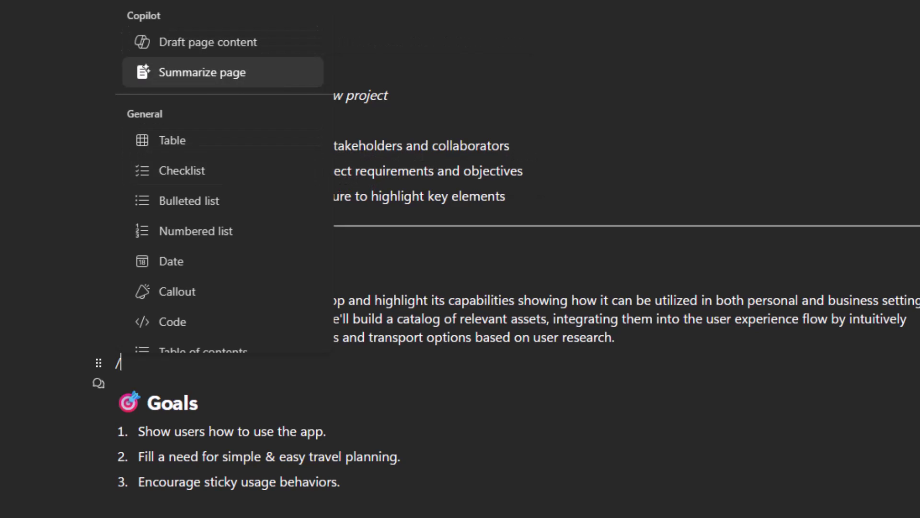
pyautogui.scroll(-1, 223, 119)
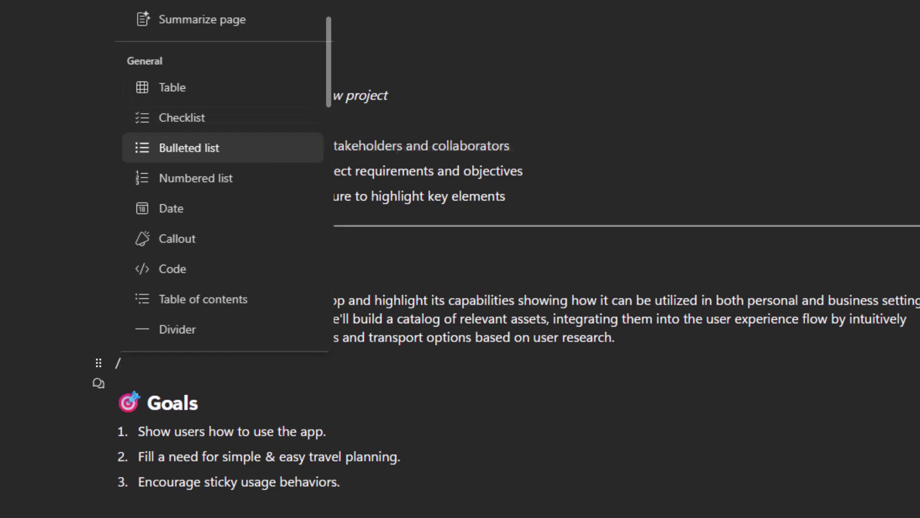
pyautogui.scroll(-3, 223, 192)
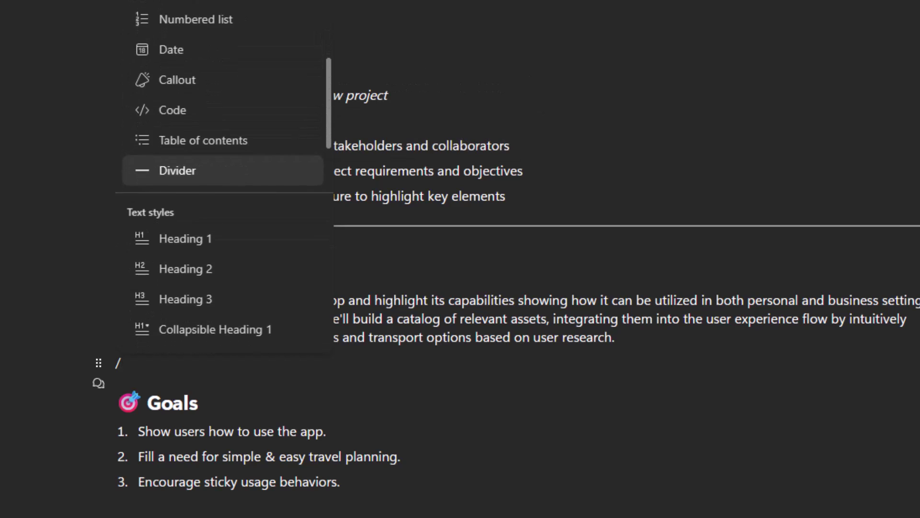
pyautogui.scroll(-3, 223, 168)
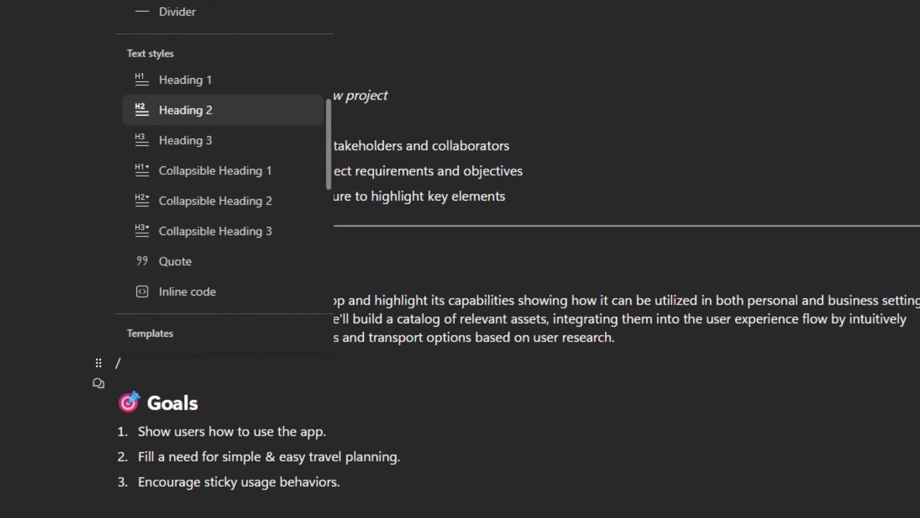
pyautogui.scroll(-2, 223, 139)
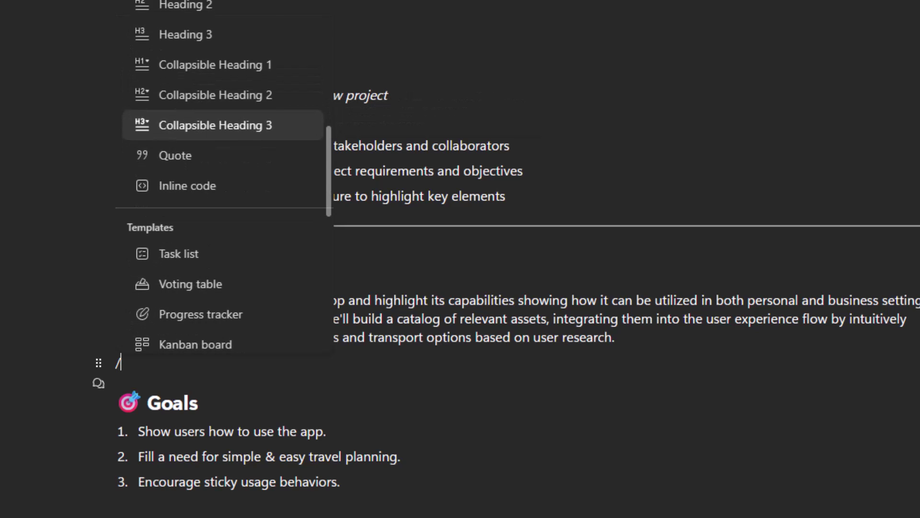
pyautogui.scroll(-2, 223, 143)
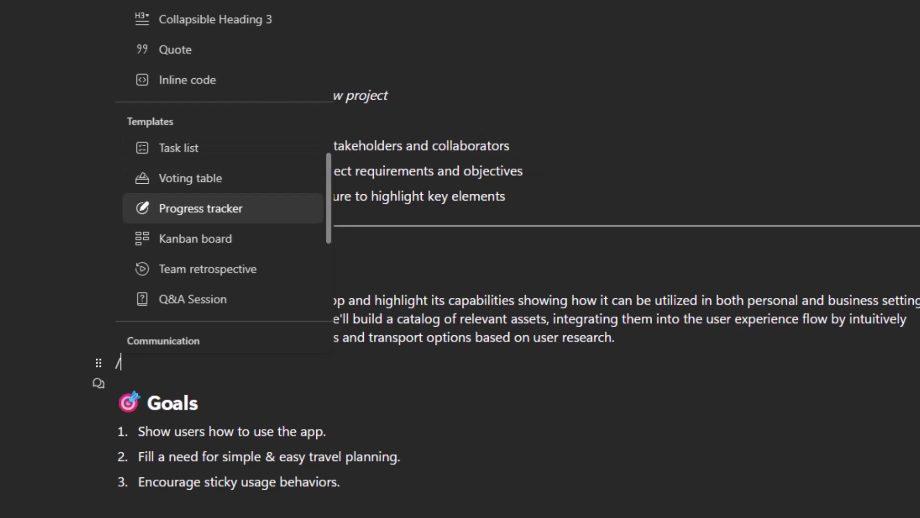
pyautogui.scroll(-2, 223, 168)
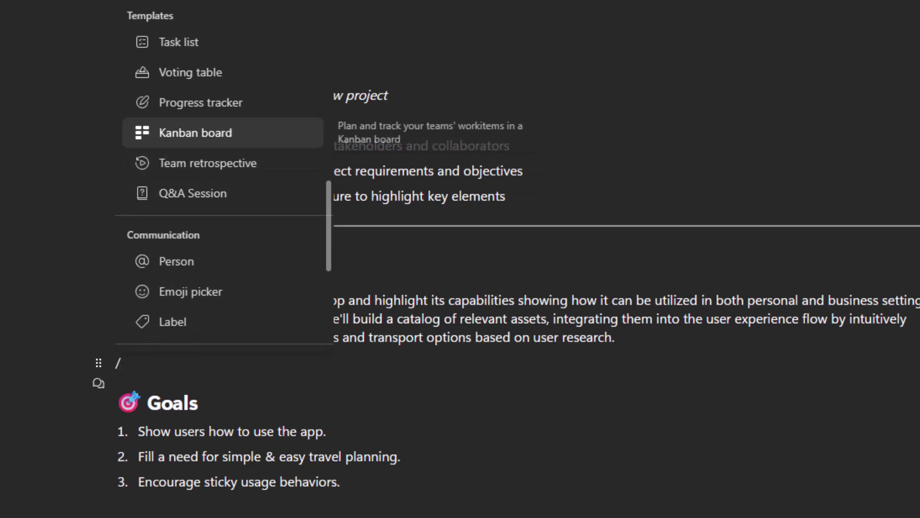
pyautogui.scroll(-1, 223, 177)
pyautogui.scroll(-1, 223, 191)
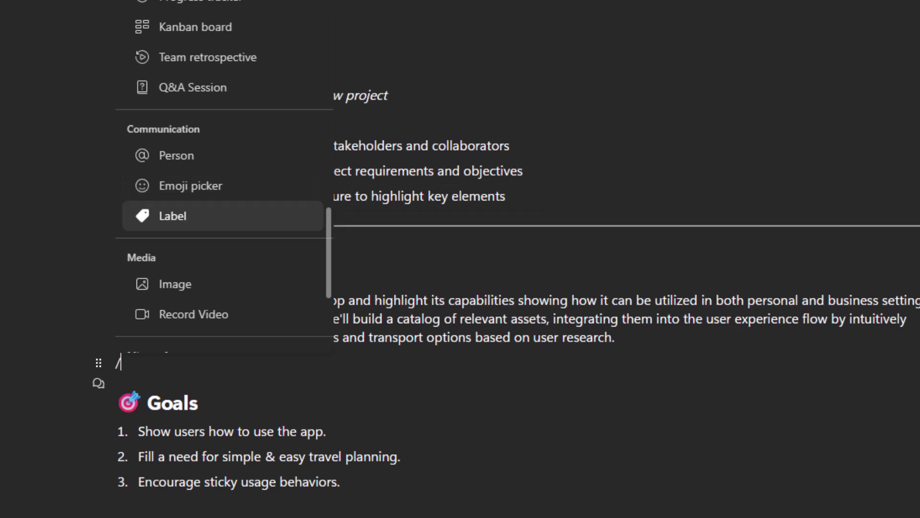
pyautogui.scroll(-2, 220, 213)
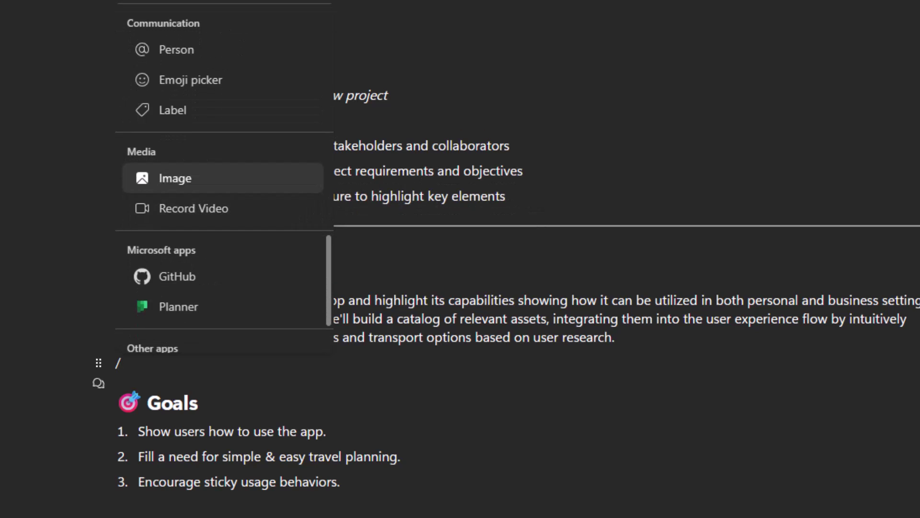
pyautogui.press('Down')
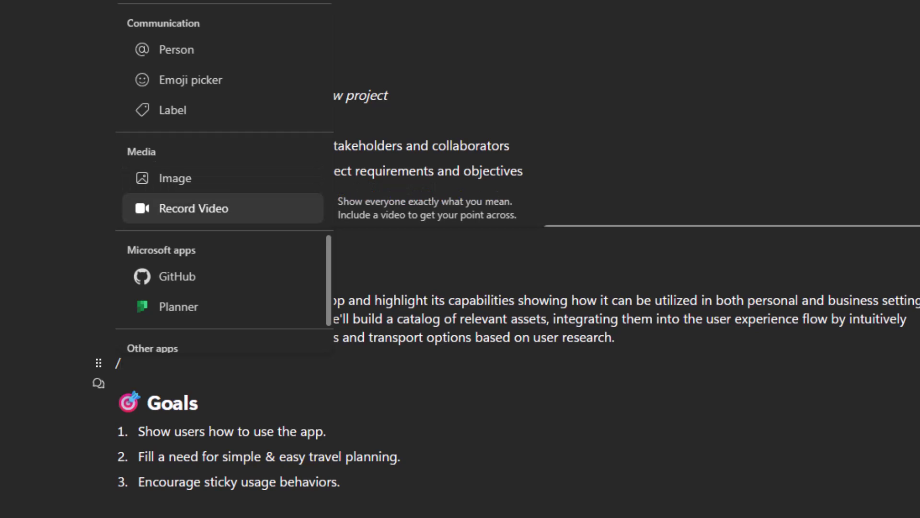
pyautogui.press('Up')
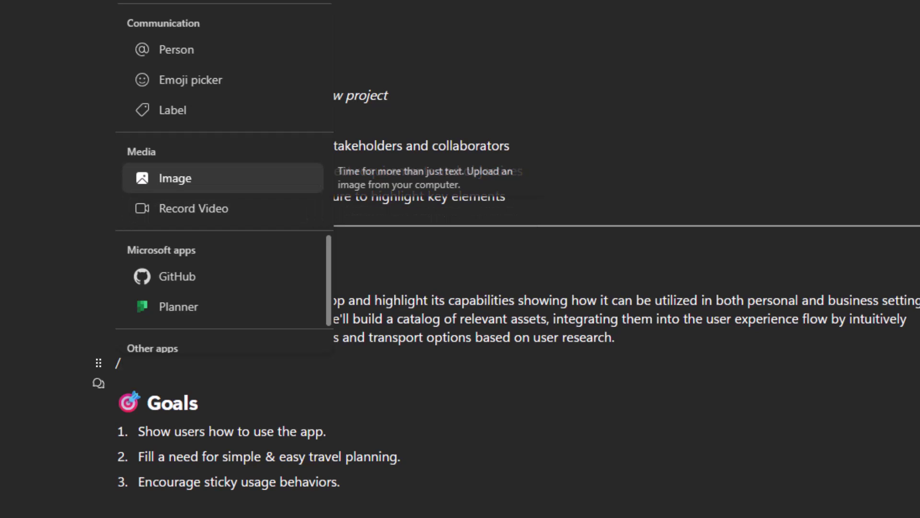
pyautogui.press('Down')
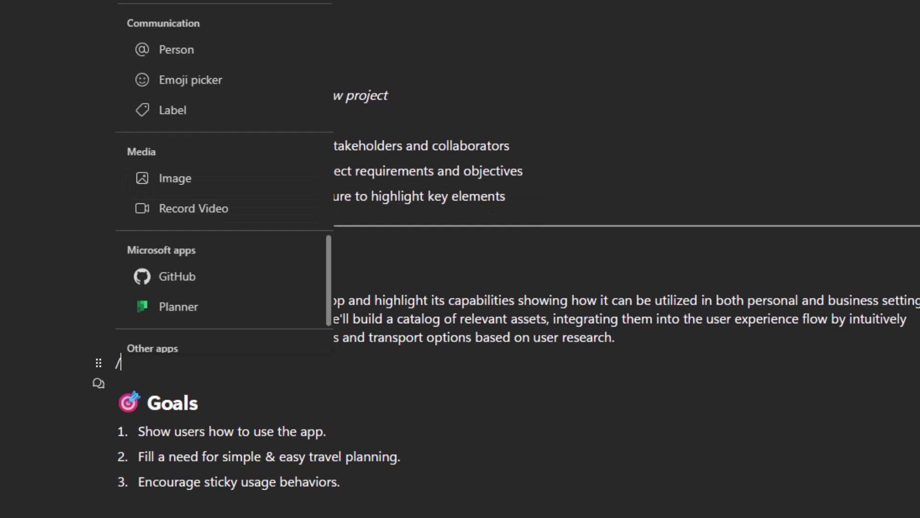
pyautogui.scroll(-2, 224, 176)
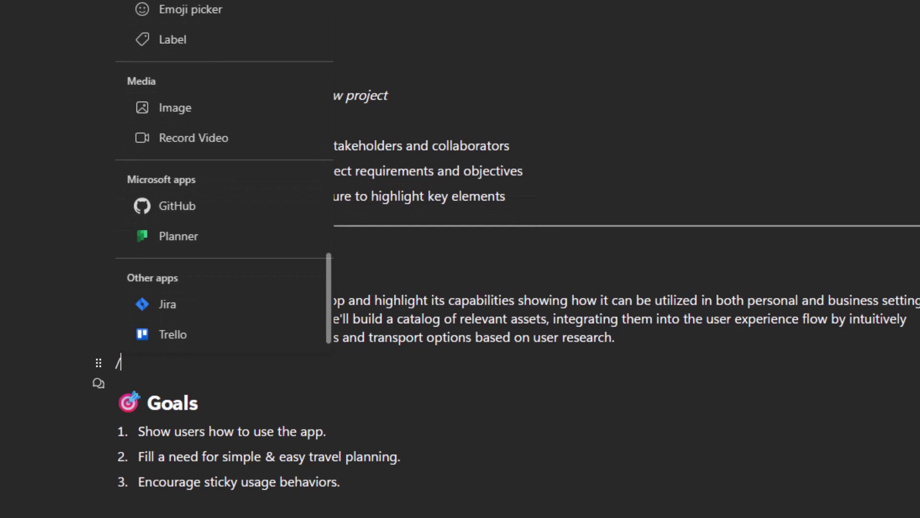
# Examine the Microsoft and other app integrations among the insert options: GitHub, Planner, Jira and Trello.
pyautogui.press('Up')
pyautogui.press('Down')
pyautogui.press('Down')
pyautogui.press('Down')
pyautogui.press('Up')
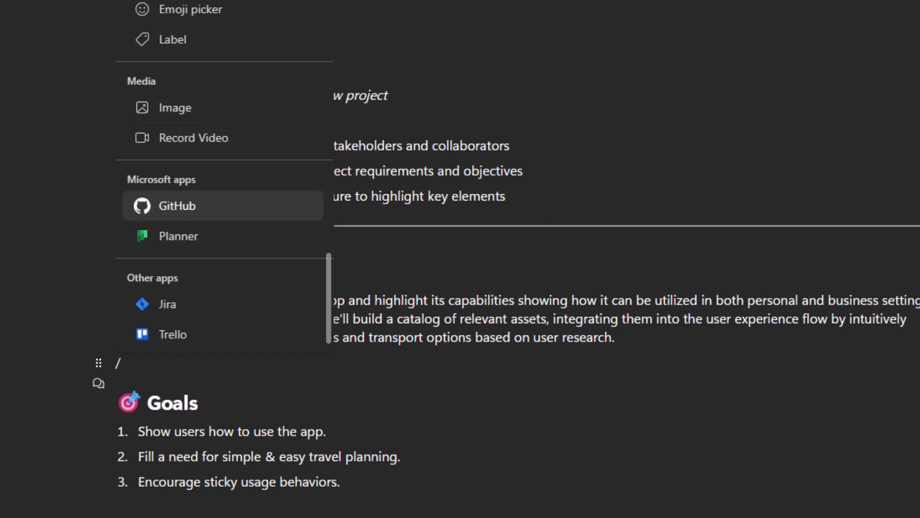
pyautogui.press('Down')
pyautogui.press('Up')
pyautogui.press('Down')
pyautogui.press('Up')
pyautogui.press('Down')
pyautogui.press('Up')
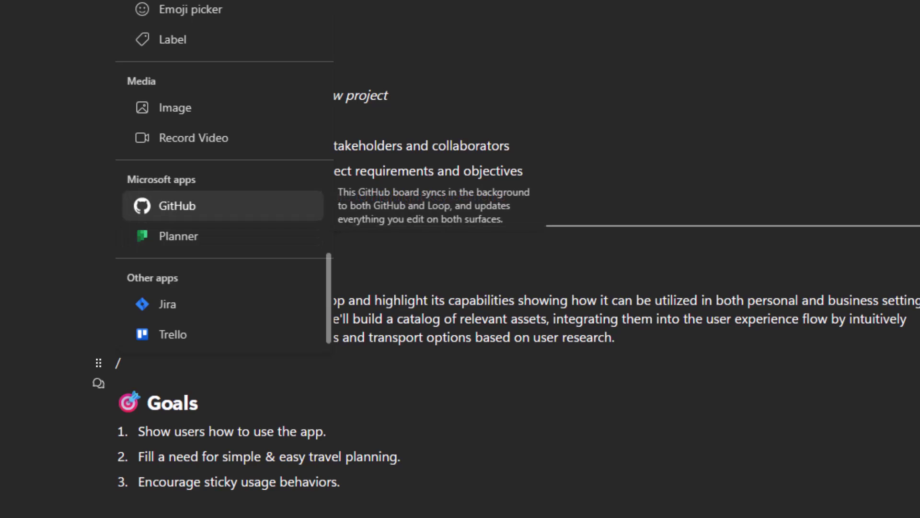
pyautogui.press('Down')
pyautogui.press('Down')
pyautogui.press('Down')
pyautogui.press('Up')
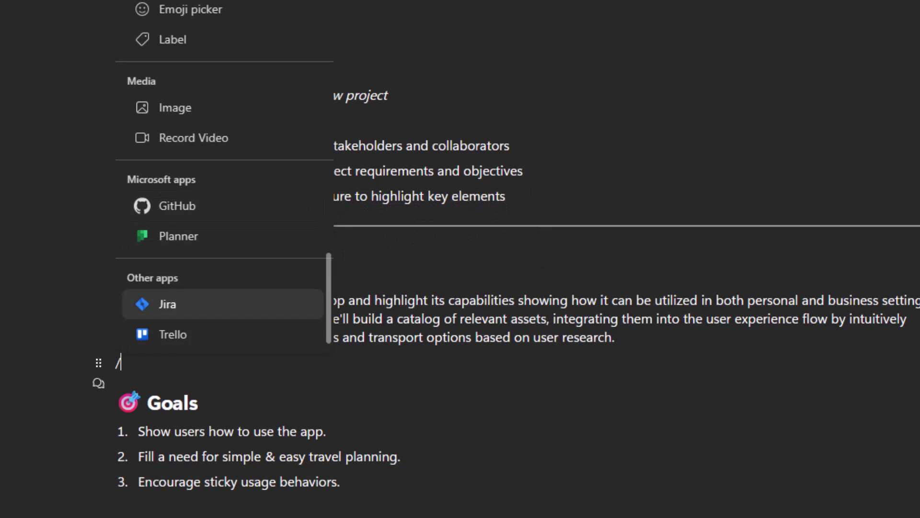
pyautogui.press('Down')
# Insert a table on the empty line below the Overview paragraph.
pyautogui.press('Up')
pyautogui.press('Up')
pyautogui.press('Up')
pyautogui.press('Up')
pyautogui.press('Up')
pyautogui.press('Up')
pyautogui.press('Up')
pyautogui.press('Up')
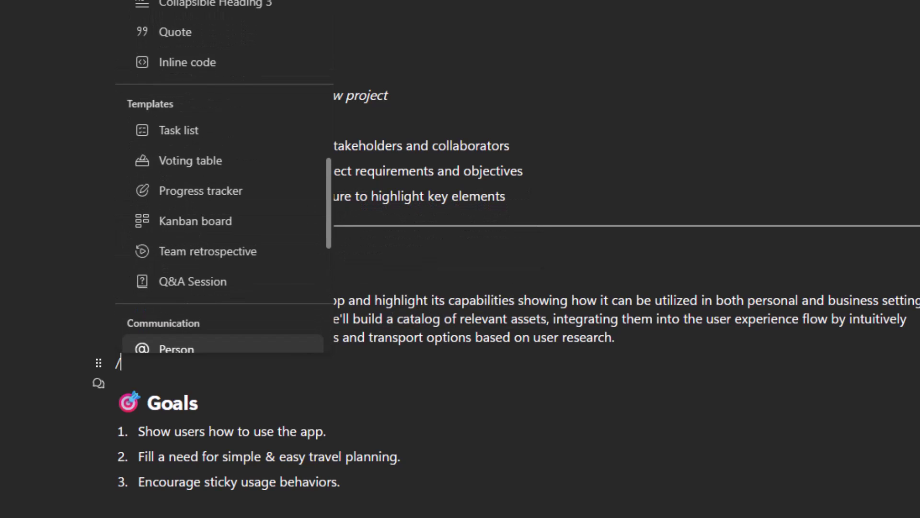
pyautogui.press('Up')
pyautogui.press('Up')
pyautogui.press('Up')
pyautogui.press('Up')
pyautogui.press('Up')
pyautogui.press('Up')
pyautogui.press('Up')
pyautogui.press('Up')
pyautogui.press('Up')
pyautogui.press('Up')
pyautogui.press('Up')
pyautogui.press('Up')
pyautogui.press('Up')
pyautogui.press('Up')
pyautogui.press('Up')
pyautogui.press('Up')
pyautogui.press('Up')
pyautogui.press('Up')
pyautogui.press('Up')
pyautogui.press('Up')
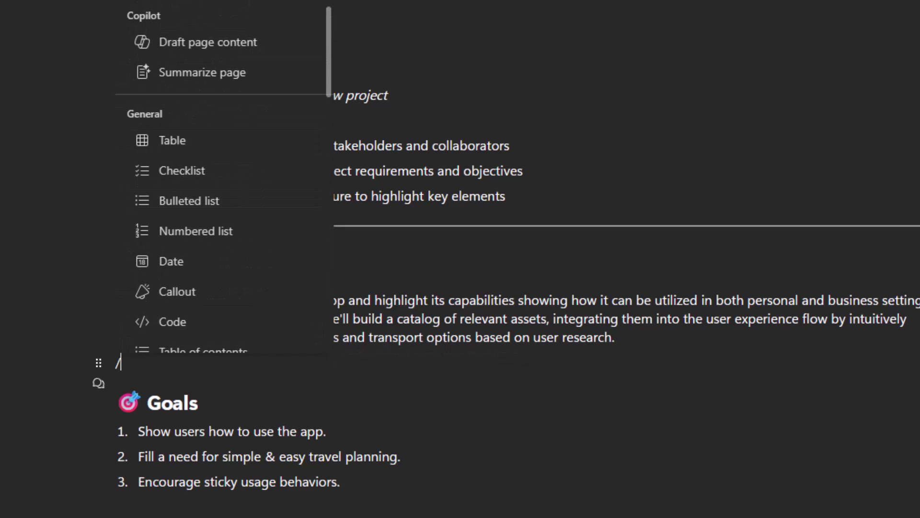
pyautogui.press('Up')
pyautogui.press('Down')
pyautogui.press('Down')
pyautogui.press('Return')
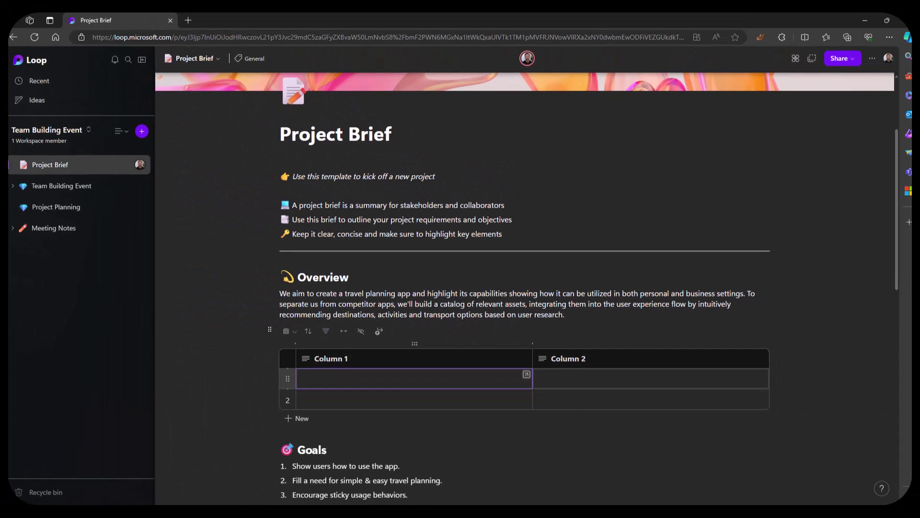
# Rename the new table's two column headers to "Title" and "Link".
pyautogui.moveTo(290, 368); pyautogui.dragTo(325, 368)
pyautogui.write('Title')
pyautogui.press('Tab')
pyautogui.write('Ln')
pyautogui.press('BackSpace')
pyautogui.write('ink')
pyautogui.hotkey('shift', 'Right')
pyautogui.hotkey('shift', 'Right')
pyautogui.hotkey('shift', 'Right')
pyautogui.hotkey('shift', 'Right')
pyautogui.hotkey('shift', 'Right')
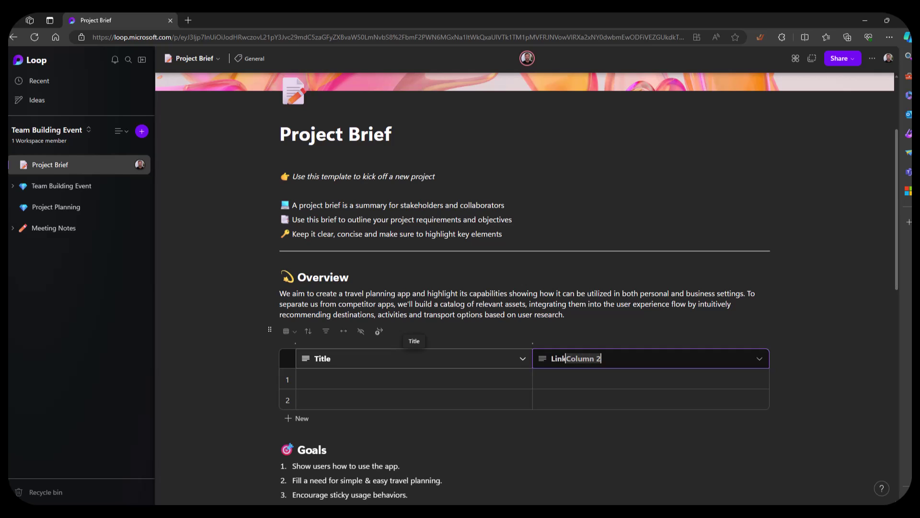
pyautogui.press('BackSpace')
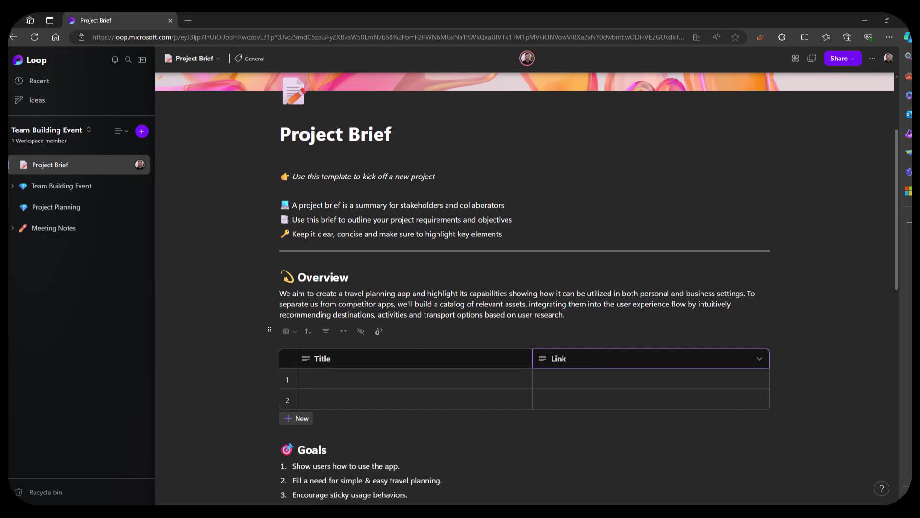
# Add a third row to the Title and Link table.
pyautogui.click(298, 418)
pyautogui.scroll(-5, 524, 288)
pyautogui.scroll(8, 524, 288)
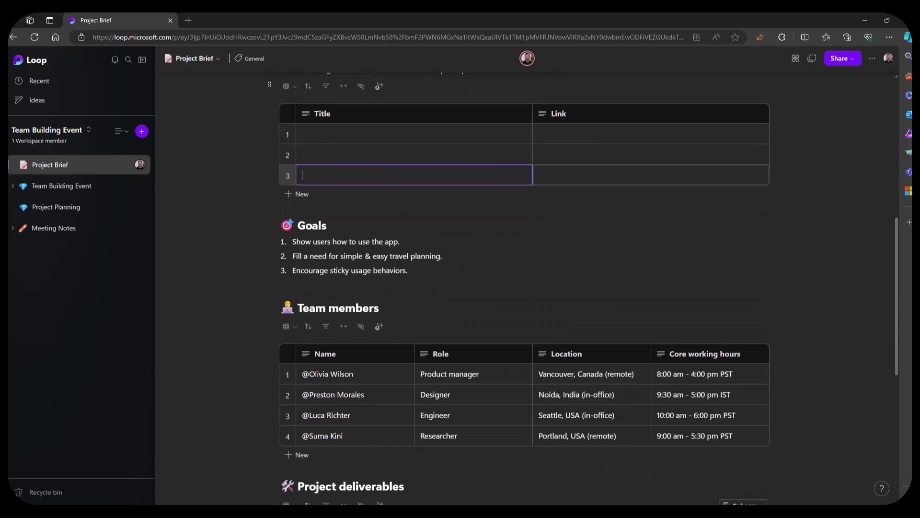
# Add an empty line directly above the Goals heading, below the Title and Link table.
pyautogui.scroll(-5, 525, 288)
pyautogui.scroll(-1, 525, 287)
pyautogui.click(280, 279)
pyautogui.click(327, 279)
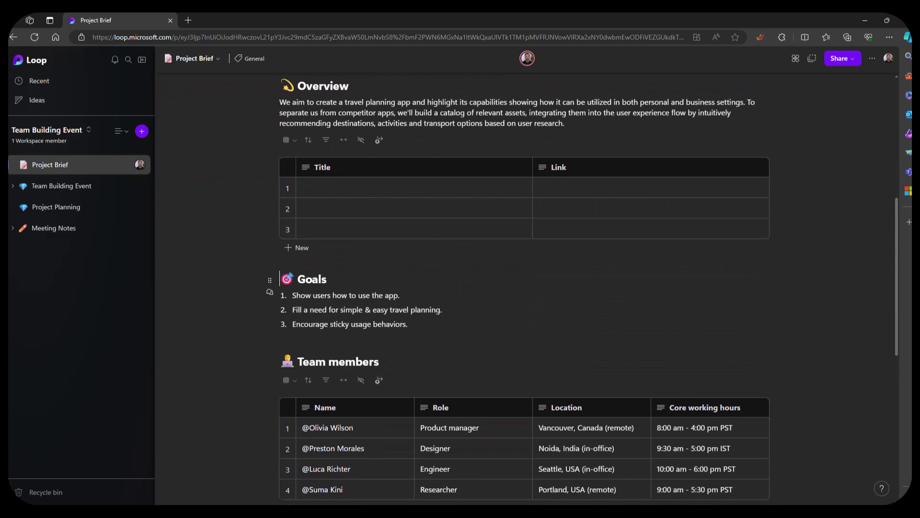
pyautogui.press('Return')
pyautogui.press('Up')
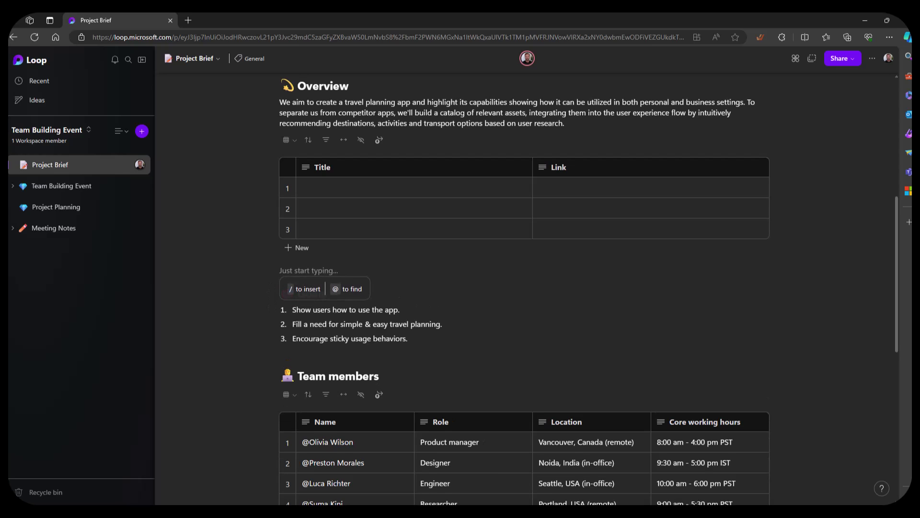
# Insert a Task list template on the empty line above the Goals heading.
pyautogui.write('/')
pyautogui.press('Down')
pyautogui.press('Down')
pyautogui.press('Down')
pyautogui.press('Down')
pyautogui.press('Down')
pyautogui.press('Down')
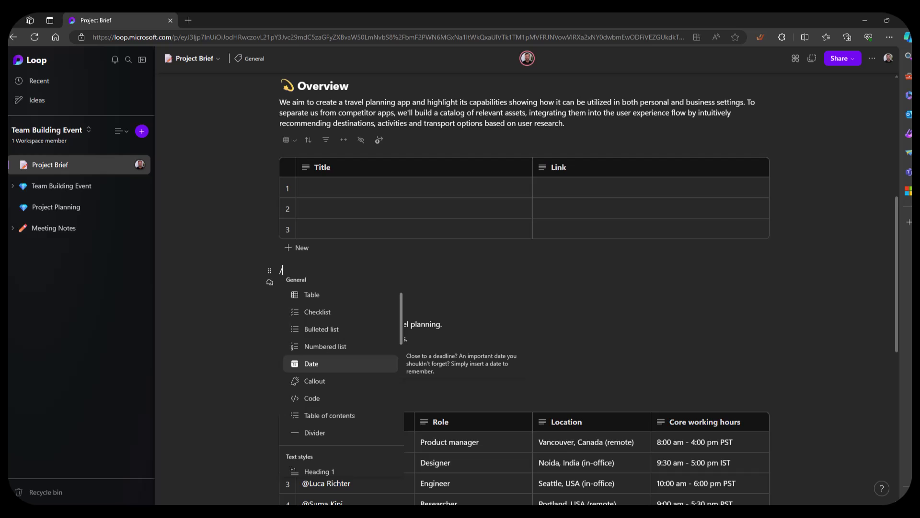
pyautogui.press('Down')
pyautogui.press('Down')
pyautogui.press('Down')
pyautogui.press('Down')
pyautogui.press('Down')
pyautogui.press('Down')
pyautogui.press('Down')
pyautogui.press('Down')
pyautogui.press('Down')
pyautogui.press('Down')
pyautogui.press('Down')
pyautogui.press('Down')
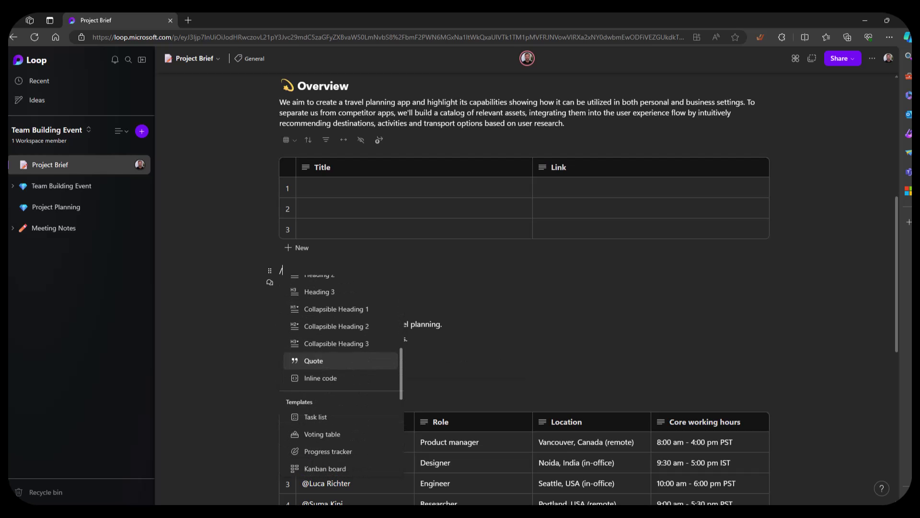
pyautogui.press('Down')
pyautogui.press('Down')
pyautogui.press('Down')
pyautogui.press('Up')
pyautogui.press('Up')
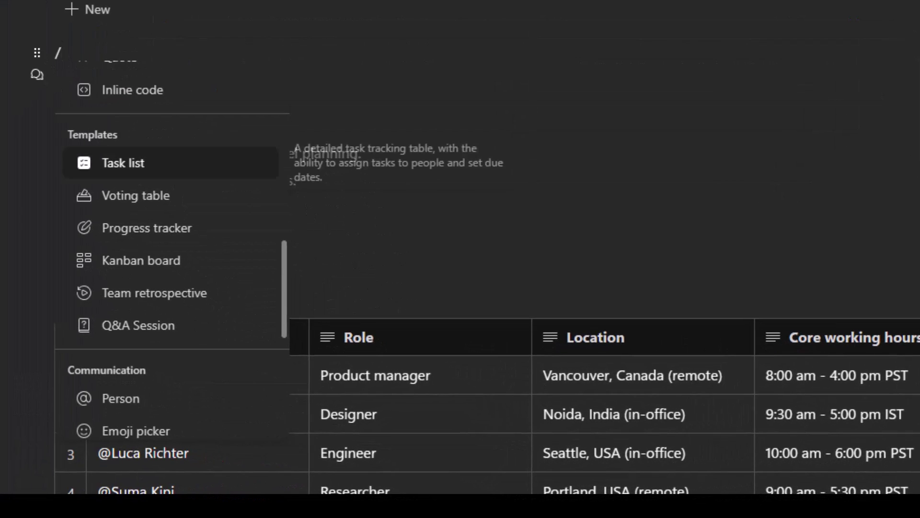
pyautogui.press('Return')
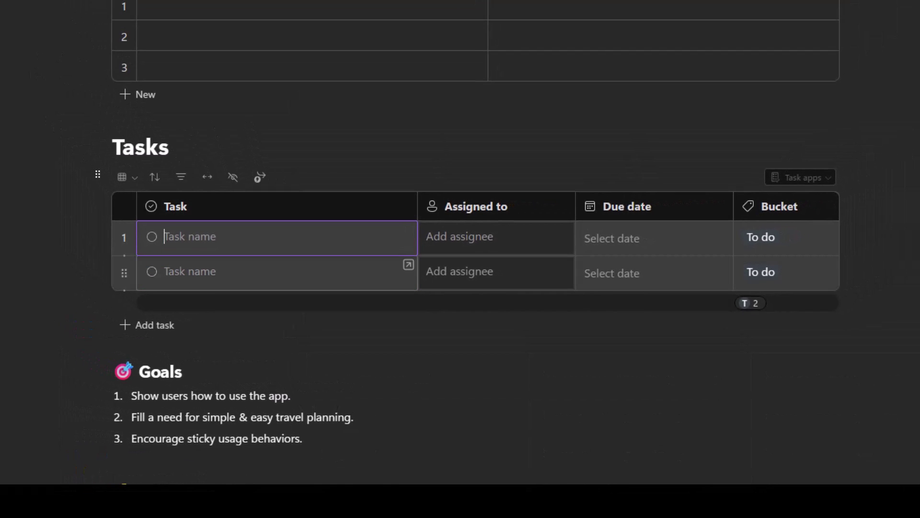
# Name the first task "book reservation" and select its assignee field.
pyautogui.write('book reservation')
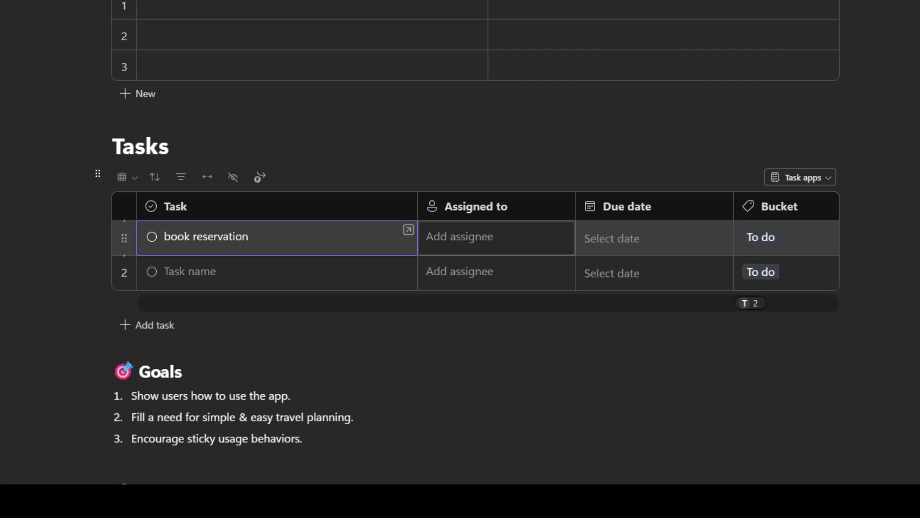
pyautogui.click(496, 238)
pyautogui.click(168, 146)
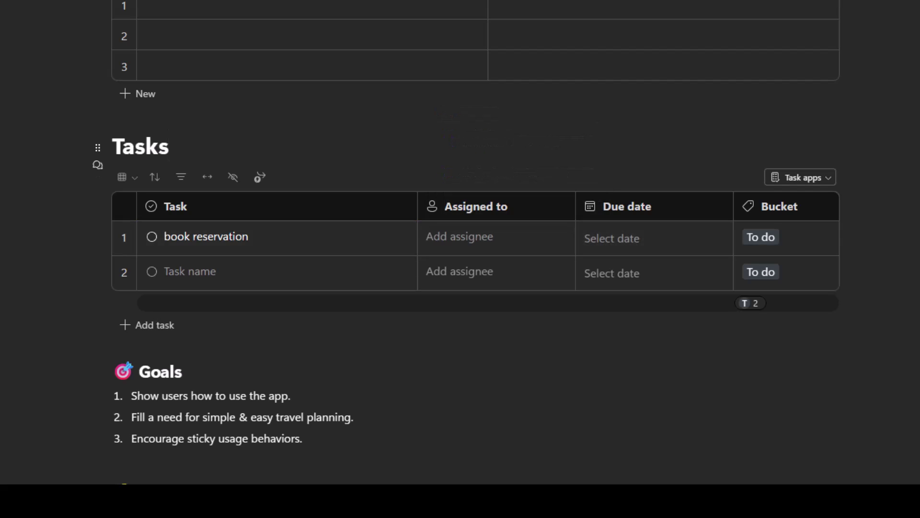
pyautogui.click(496, 238)
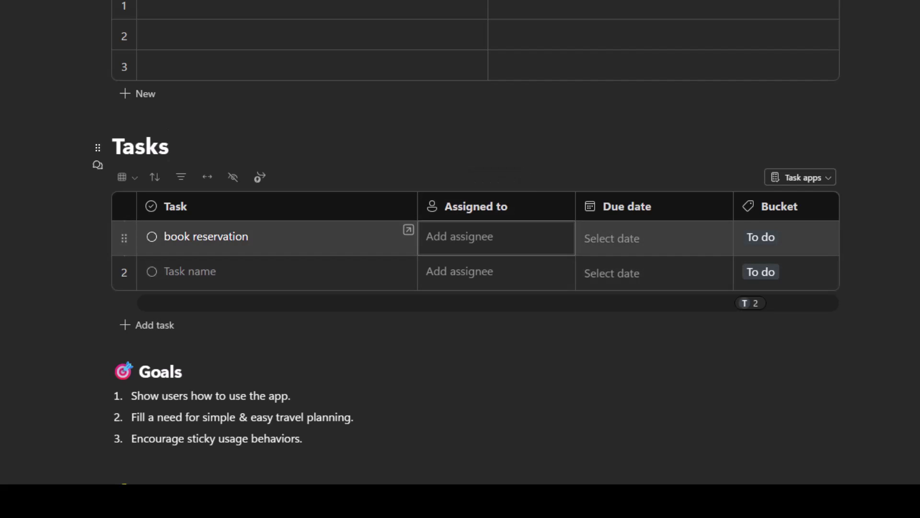
pyautogui.press('Escape')
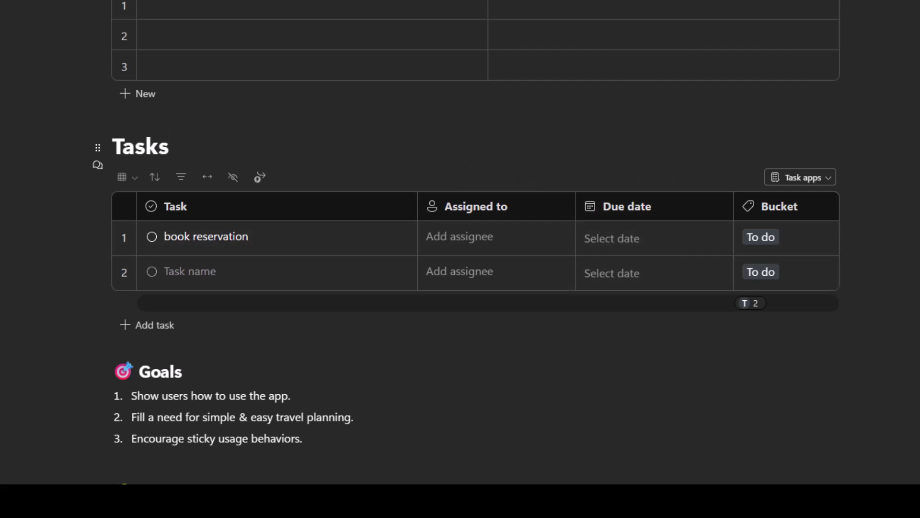
pyautogui.click(496, 238)
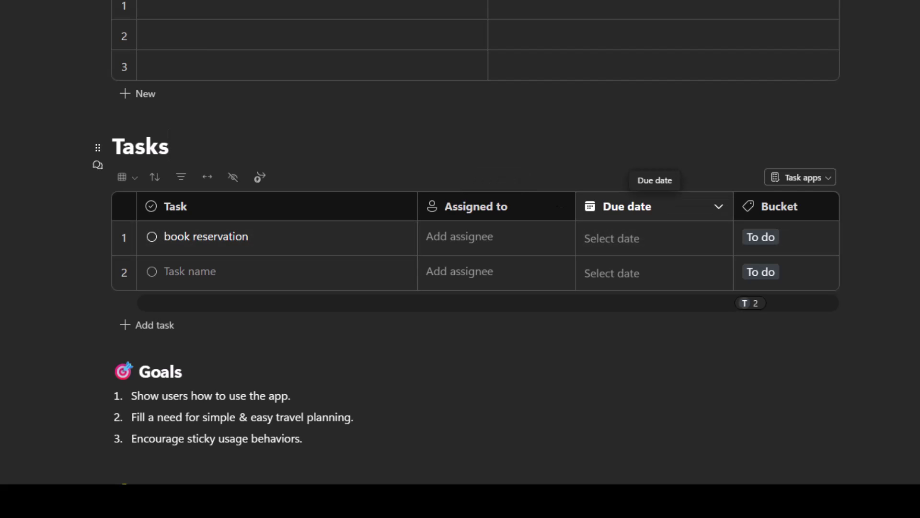
# Set the book reservation task's due date to Mon, Apr 15 and check its bucket options.
pyautogui.click(654, 237)
pyautogui.click(617, 359)
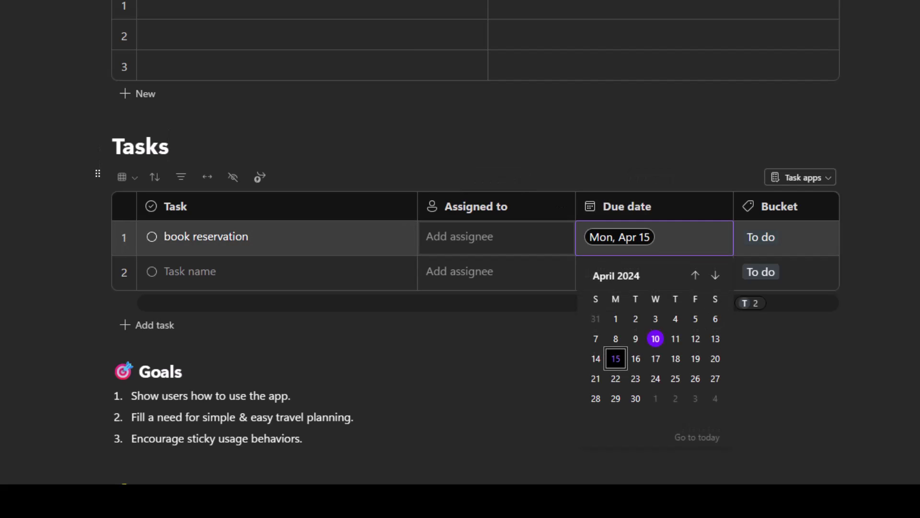
pyautogui.click(786, 237)
pyautogui.press('Return')
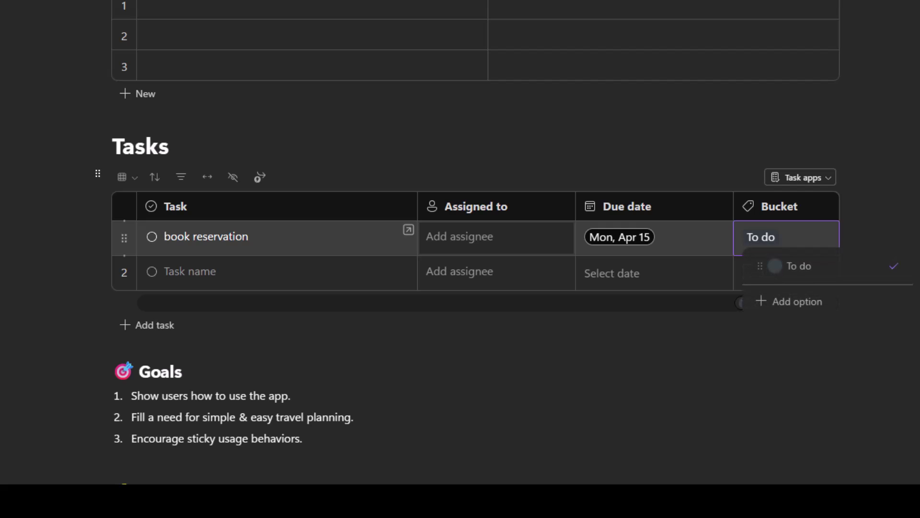
pyautogui.click(293, 396)
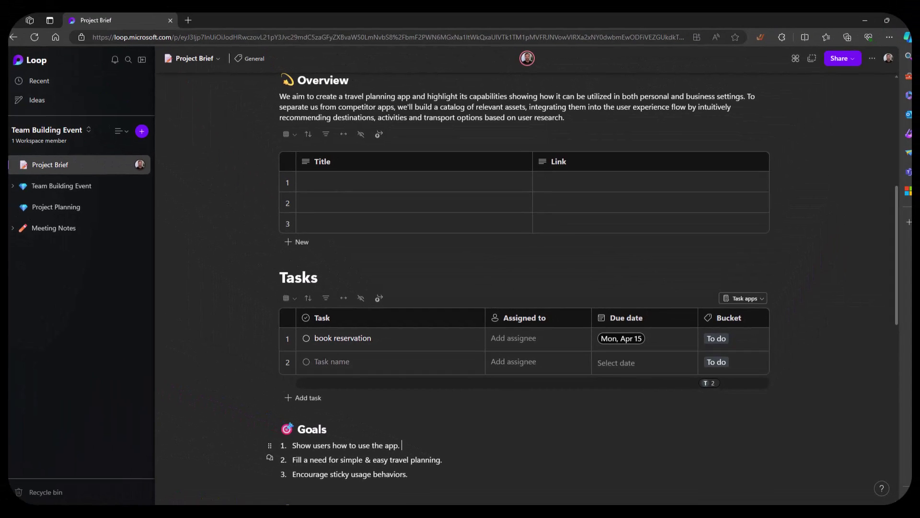
# Browse the component insert options on the empty line above the Overview heading, then dismiss them.
pyautogui.scroll(3, 528, 288)
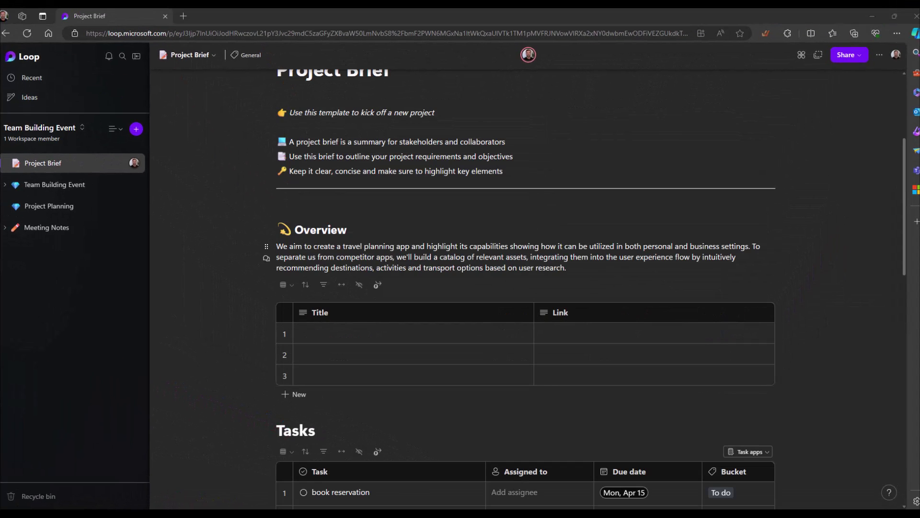
pyautogui.click(305, 206)
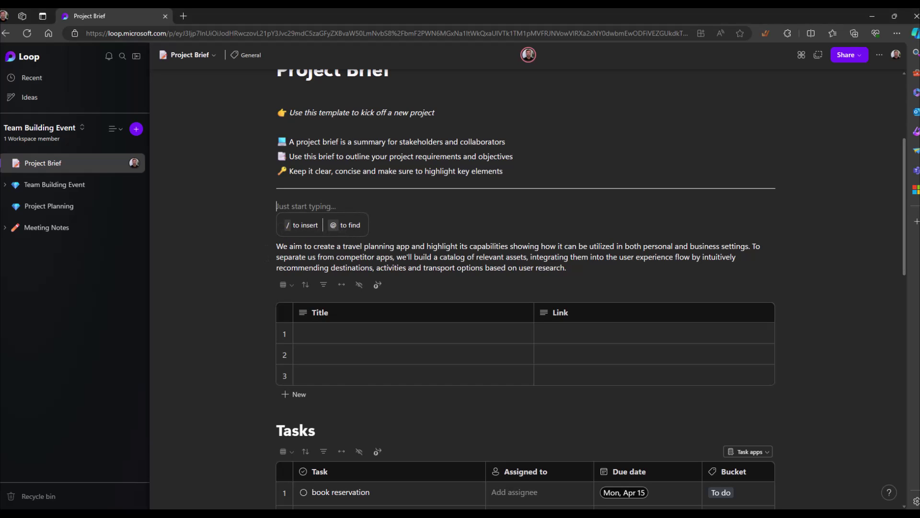
pyautogui.write('/')
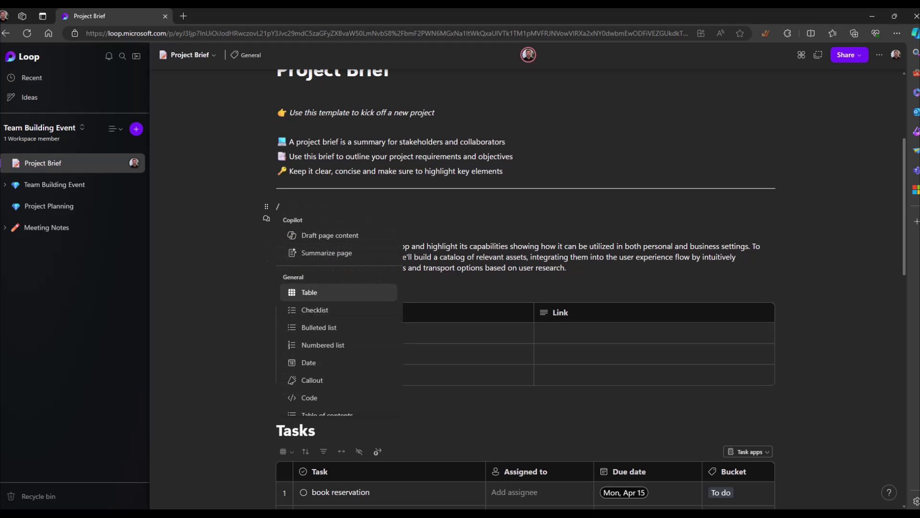
pyautogui.scroll(-3, 338, 290)
pyautogui.scroll(3, 339, 290)
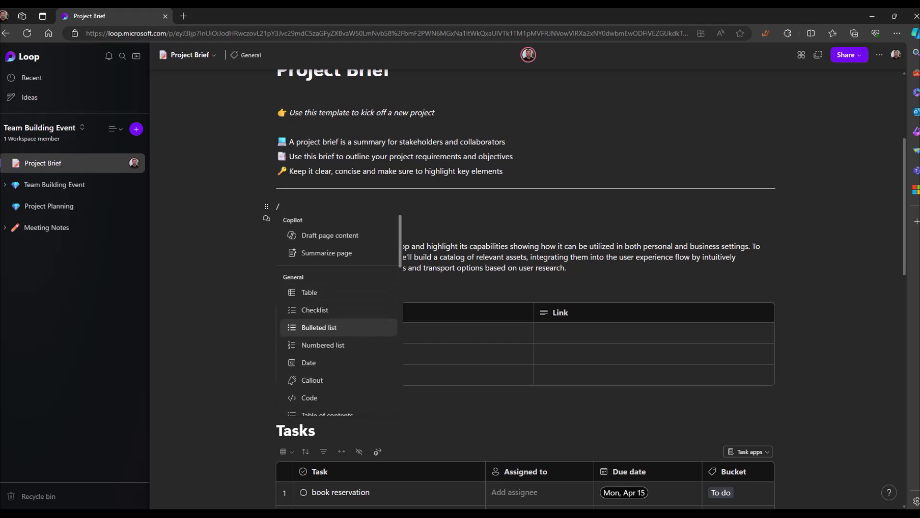
pyautogui.press('Down')
pyautogui.press('Down')
pyautogui.press('Down')
pyautogui.press('Up')
pyautogui.press('Up')
pyautogui.press('Up')
pyautogui.press('Down')
pyautogui.press('Down')
pyautogui.press('Down')
pyautogui.press('Up')
pyautogui.press('Up')
pyautogui.press('Down')
pyautogui.press('Down')
pyautogui.press('Down')
pyautogui.press('Down')
pyautogui.press('Down')
pyautogui.press('Down')
pyautogui.press('Down')
pyautogui.press('Down')
pyautogui.press('Up')
pyautogui.press('Up')
pyautogui.press('Up')
pyautogui.press('Up')
pyautogui.press('BackSpace')
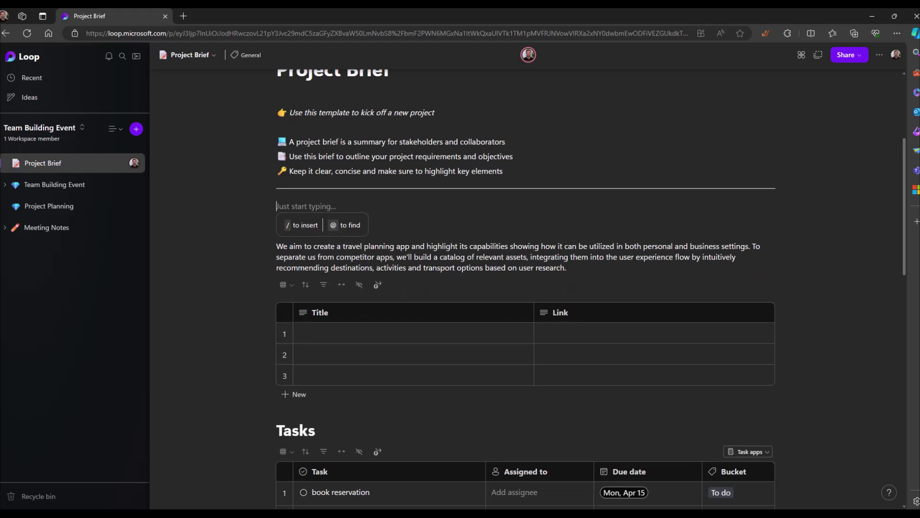
# Insert a Kanban board template on the empty line above the Overview heading.
pyautogui.write('/')
pyautogui.press('Down')
pyautogui.press('Down')
pyautogui.press('Down')
pyautogui.press('Down')
pyautogui.press('Down')
pyautogui.press('Down')
pyautogui.press('Down')
pyautogui.press('Down')
pyautogui.press('Down')
pyautogui.press('Down')
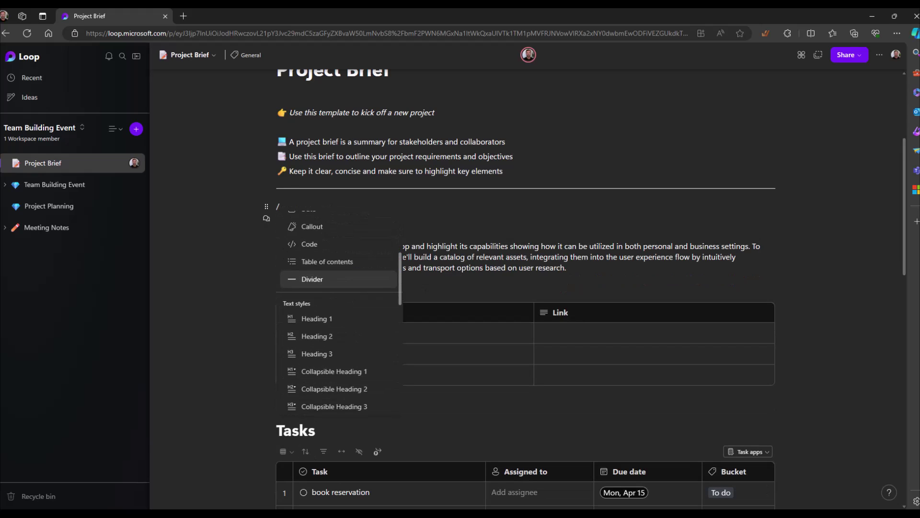
pyautogui.press('Down')
pyautogui.press('Down')
pyautogui.press('Down')
pyautogui.press('Down')
pyautogui.press('Down')
pyautogui.press('Down')
pyautogui.press('Down')
pyautogui.press('Down')
pyautogui.press('Down')
pyautogui.press('Down')
pyautogui.press('Down')
pyautogui.press('Down')
pyautogui.press('Down')
pyautogui.press('Up')
pyautogui.press('Return')
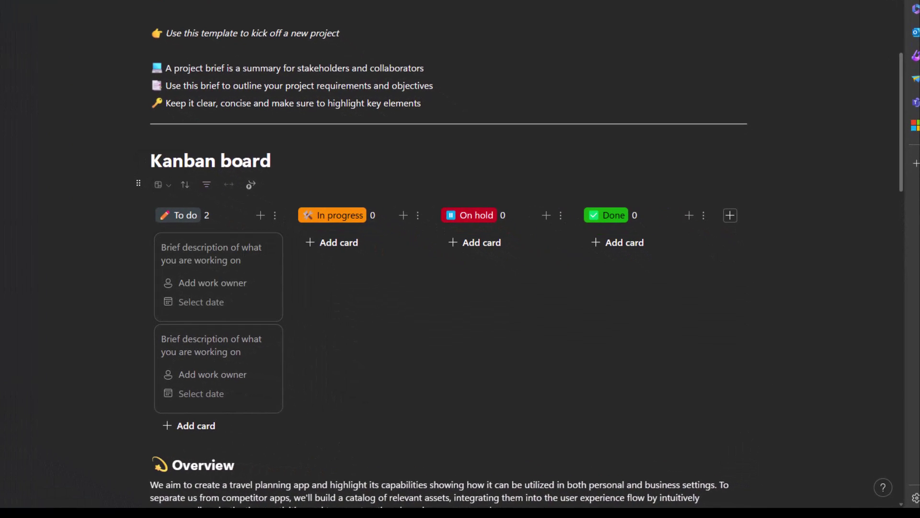
# Switch the Kanban board to table view and back to board view.
pyautogui.click(158, 185)
pyautogui.click(176, 223)
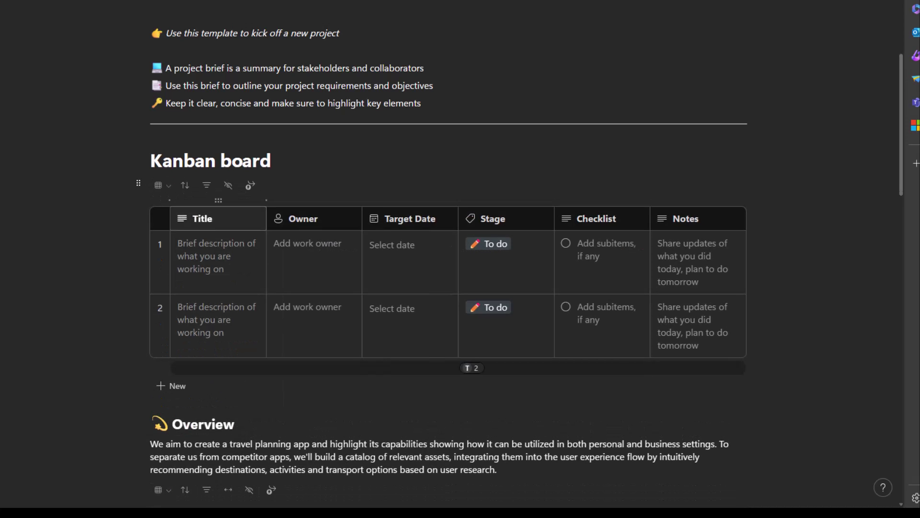
pyautogui.click(158, 184)
pyautogui.click(178, 251)
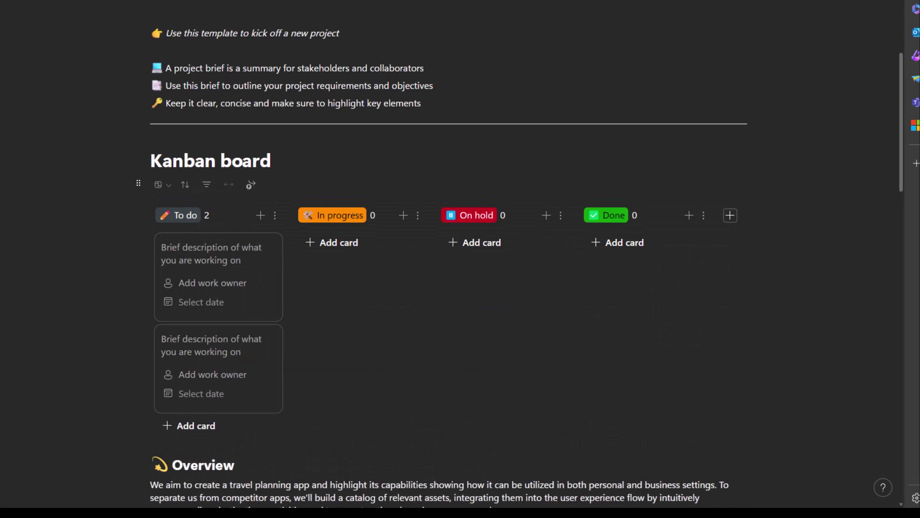
# Undo the insertion of the Kanban board above the Overview heading.
pyautogui.click(252, 160)
pyautogui.hotkey('ctrl', 'z')
pyautogui.hotkey('ctrl', 'z')
# Insert a Voting table template on the empty line above the Overview heading.
pyautogui.write('/')
pyautogui.press('Down')
pyautogui.press('Down')
pyautogui.press('Down')
pyautogui.press('Down')
pyautogui.press('Down')
pyautogui.press('Down')
pyautogui.press('Down')
pyautogui.press('Down')
pyautogui.press('Down')
pyautogui.press('Down')
pyautogui.press('Down')
pyautogui.press('Down')
pyautogui.press('Down')
pyautogui.press('Down')
pyautogui.press('Down')
pyautogui.press('Down')
pyautogui.press('Down')
pyautogui.press('Down')
pyautogui.press('Up')
pyautogui.press('Down')
pyautogui.press('Down')
pyautogui.press('Down')
pyautogui.press('Down')
pyautogui.press('Up')
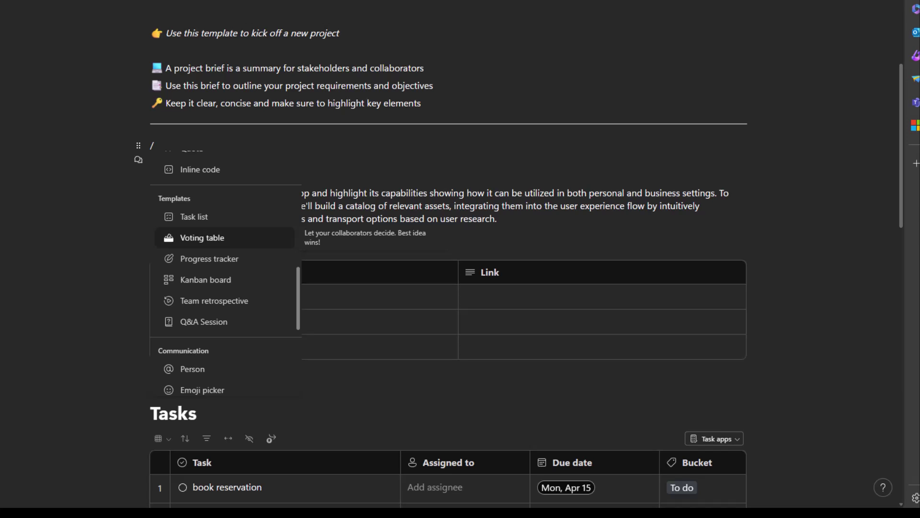
pyautogui.press('Return')
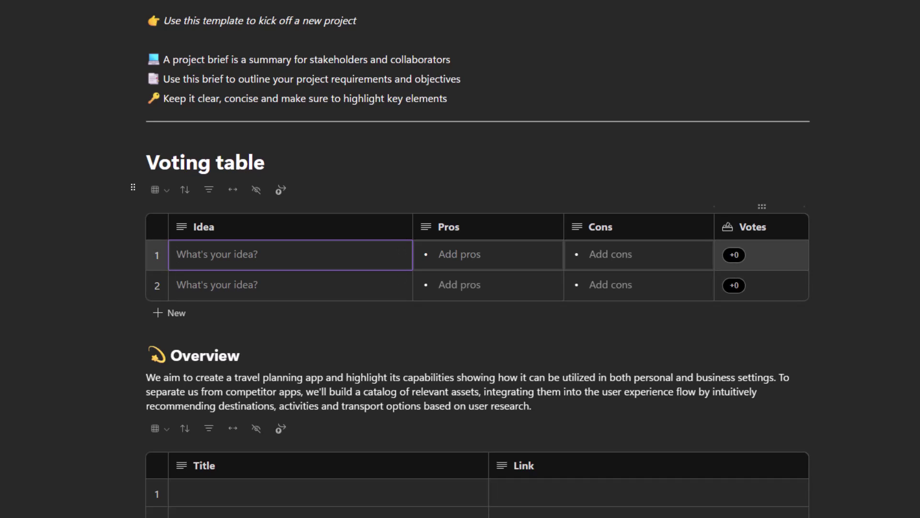
# Cast and withdraw a vote for the first idea in the voting table.
pyautogui.click(734, 255)
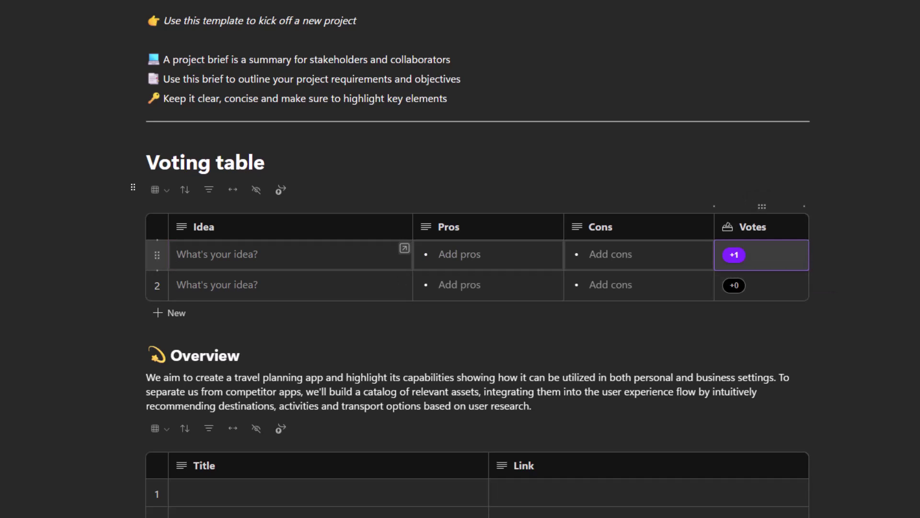
pyautogui.click(734, 255)
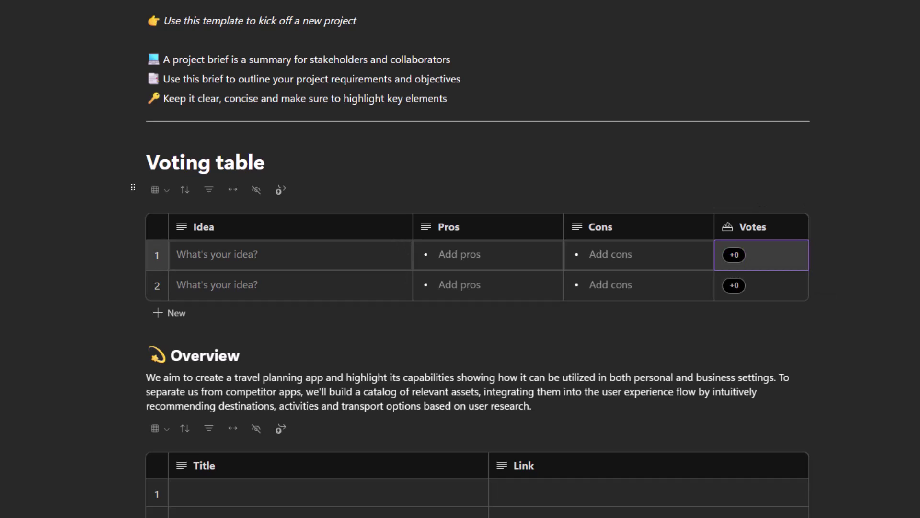
pyautogui.click(734, 254)
pyautogui.click(734, 254)
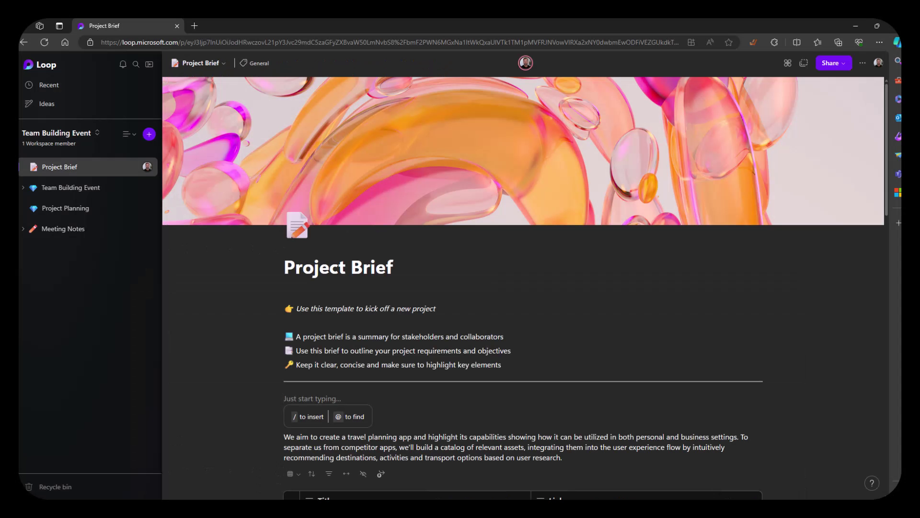
# Generate a page summary with Copilot on the empty line above the Overview heading and copy its draft.
pyautogui.write('/')
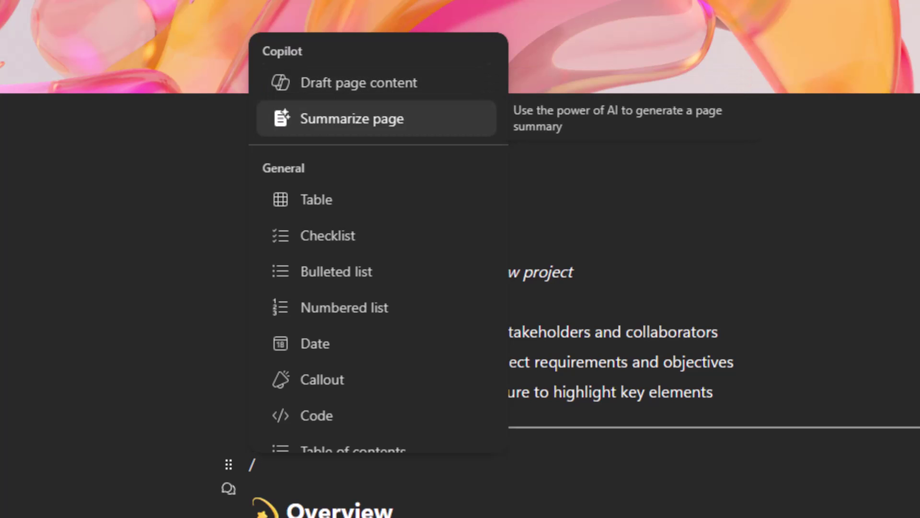
pyautogui.press('Return')
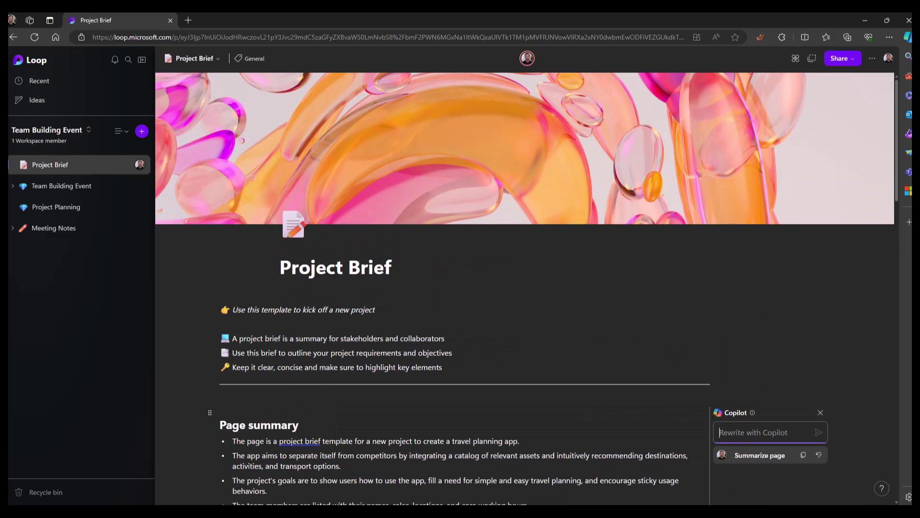
pyautogui.scroll(-1, 524, 288)
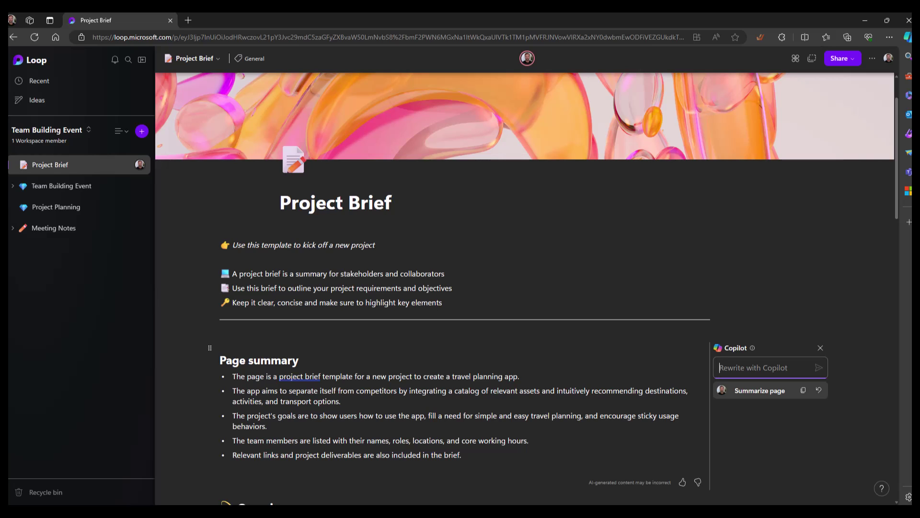
pyautogui.scroll(-1, 524, 288)
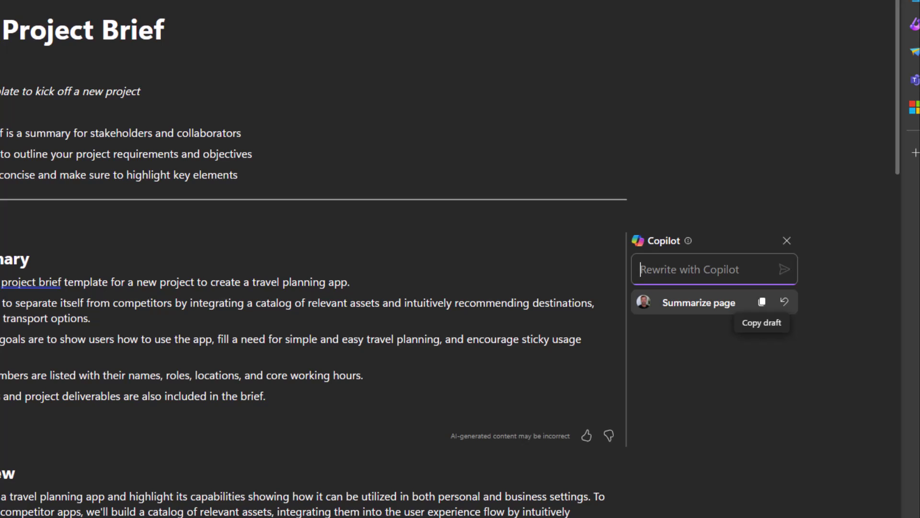
pyautogui.click(762, 302)
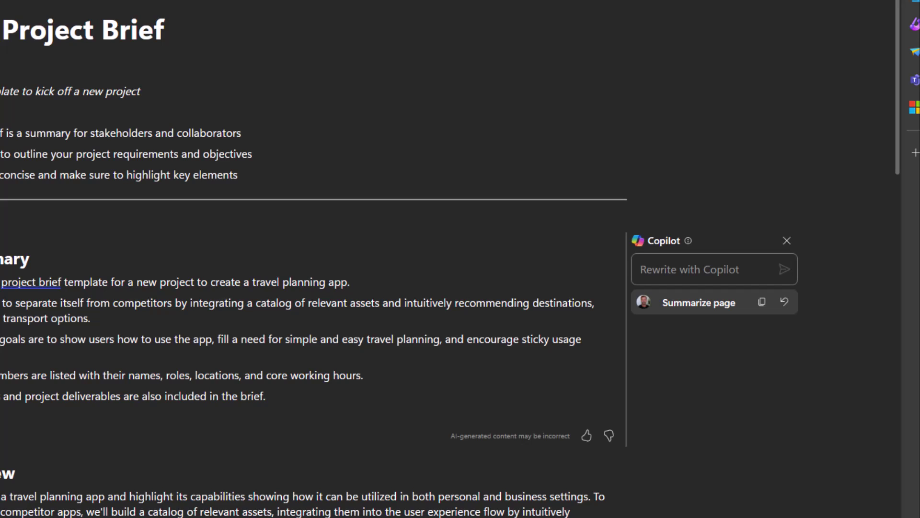
# Enter "Clear and concise" as the Copilot rewrite prompt for the summary, then close Copilot without sending it.
pyautogui.click(641, 269)
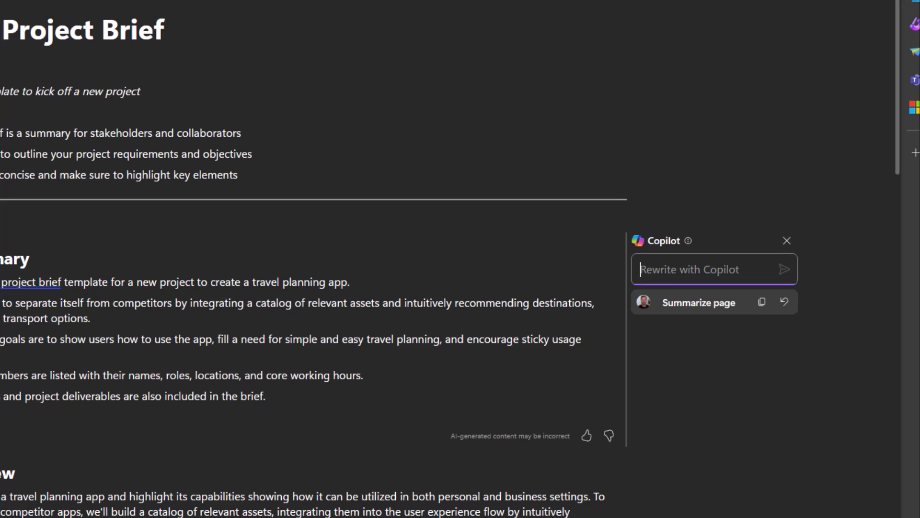
pyautogui.write('Clear and ')
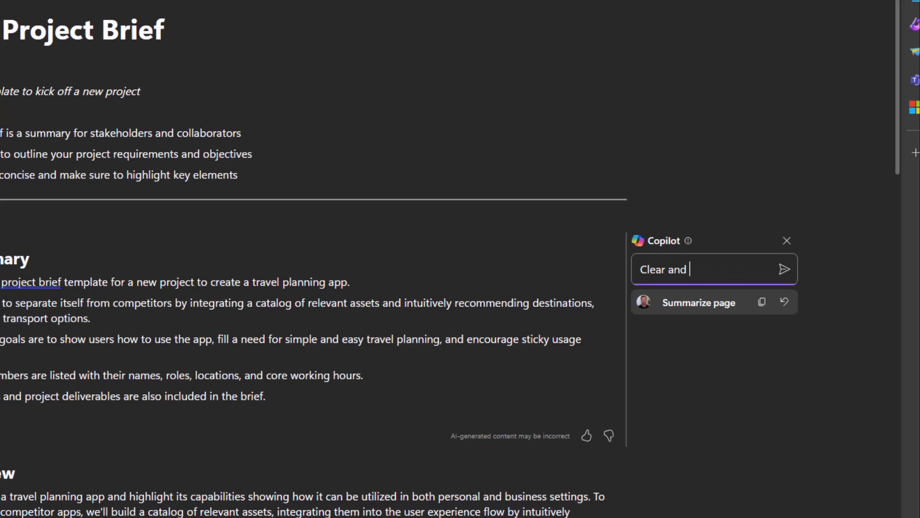
pyautogui.write('concise')
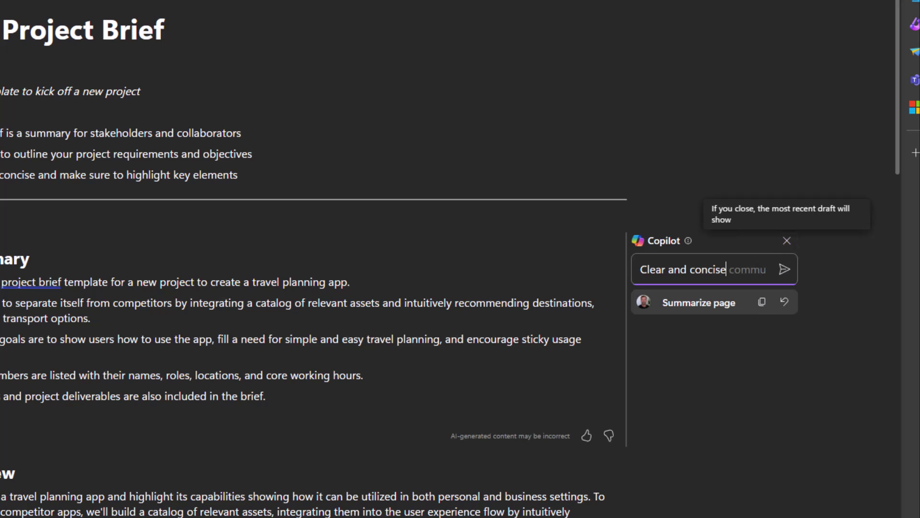
pyautogui.click(787, 240)
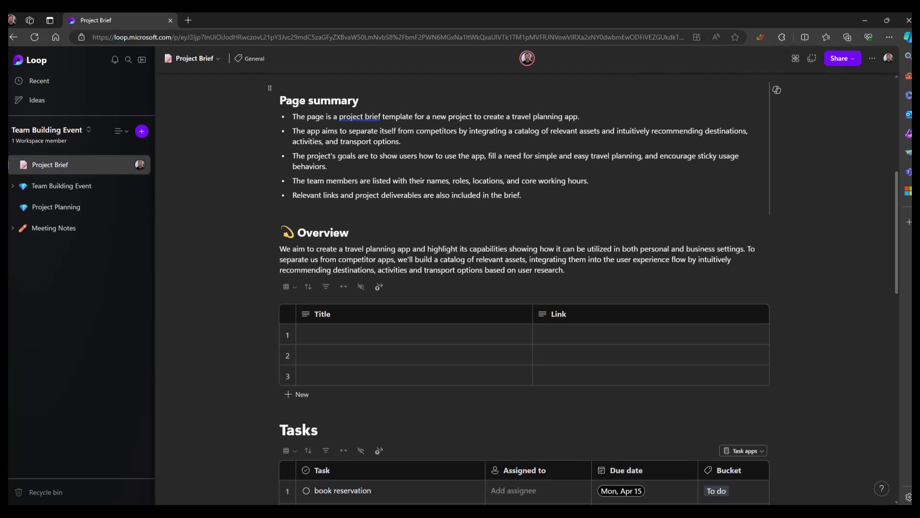
# Select the paragraph under the Overview heading and open it for rewriting with Copilot.
pyautogui.moveTo(566, 270); pyautogui.dragTo(269, 249)
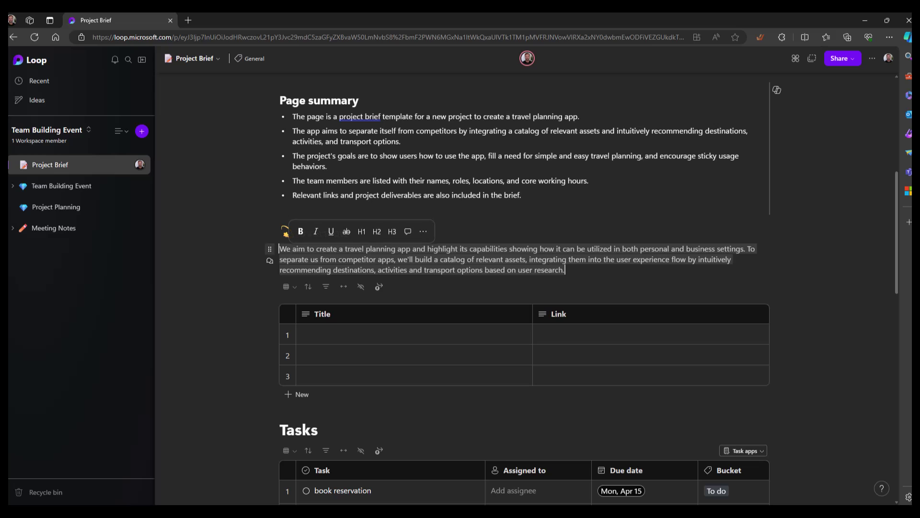
pyautogui.press('Left')
pyautogui.click(270, 249)
pyautogui.press('Escape')
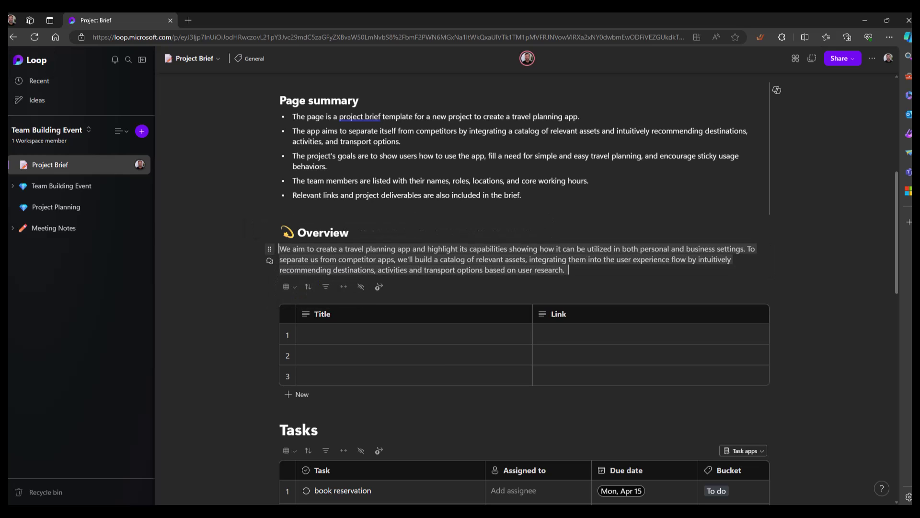
pyautogui.click(269, 248)
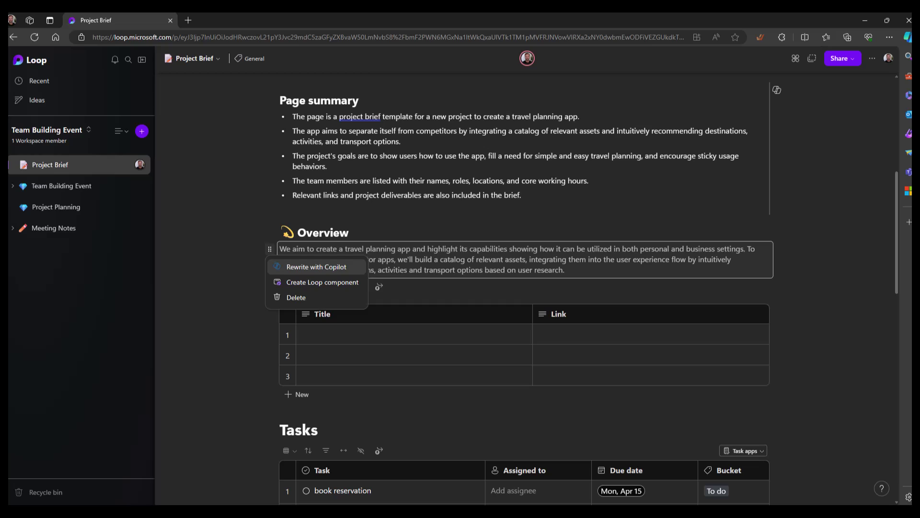
pyautogui.click(317, 267)
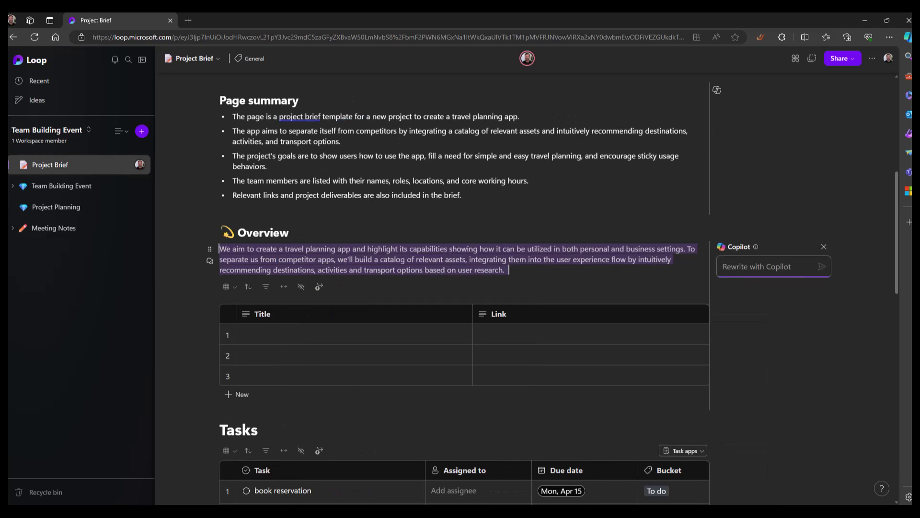
# Have Copilot rewrite the Overview paragraph using the prompt "Make this more impactful".
pyautogui.write('Impact')
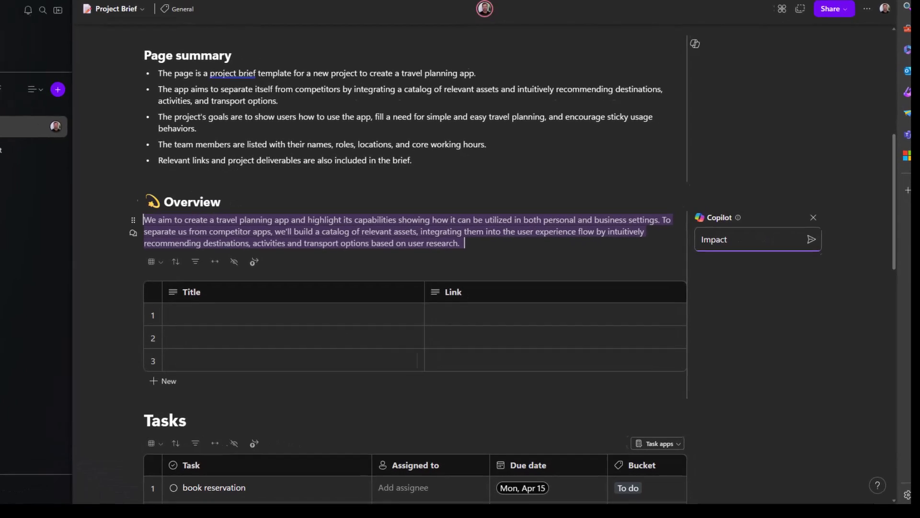
pyautogui.press('BackSpace')
pyautogui.press('BackSpace')
pyautogui.press('BackSpace')
pyautogui.press('BackSpace')
pyautogui.press('BackSpace')
pyautogui.press('BackSpace')
pyautogui.write('I')
pyautogui.press('BackSpace')
pyautogui.write('Make this moe')
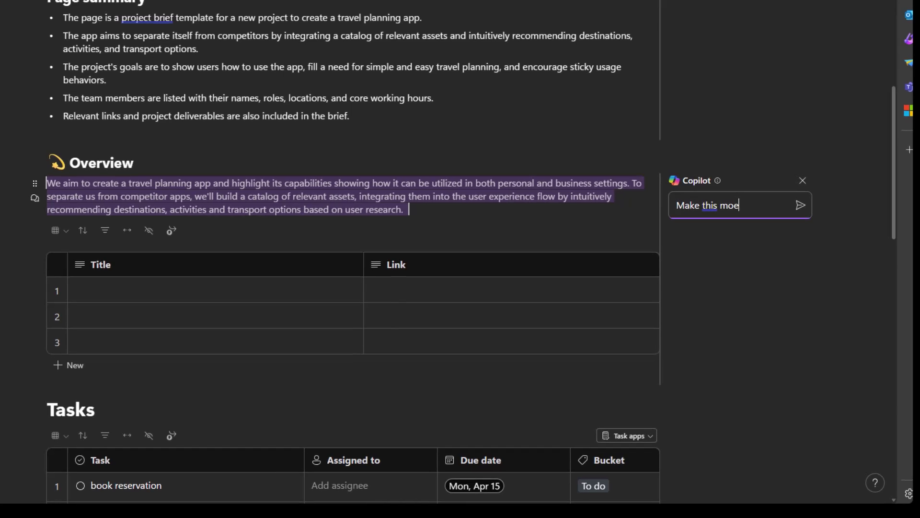
pyautogui.press('BackSpace')
pyautogui.write('re impactu')
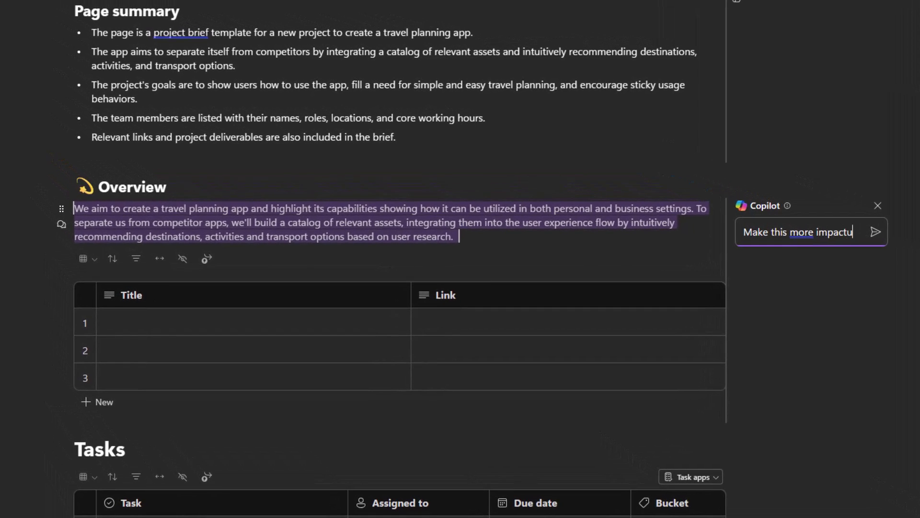
pyautogui.press('BackSpace')
pyautogui.write('ful')
pyautogui.press('Return')
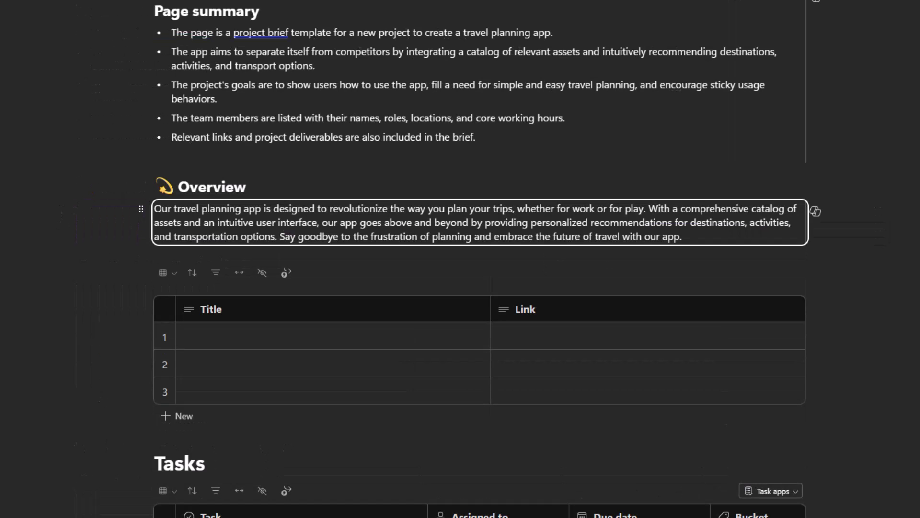
# Compare the original version of the Overview paragraph with the "Make this more impactful" version in Copilot's rewrite history.
pyautogui.click(816, 211)
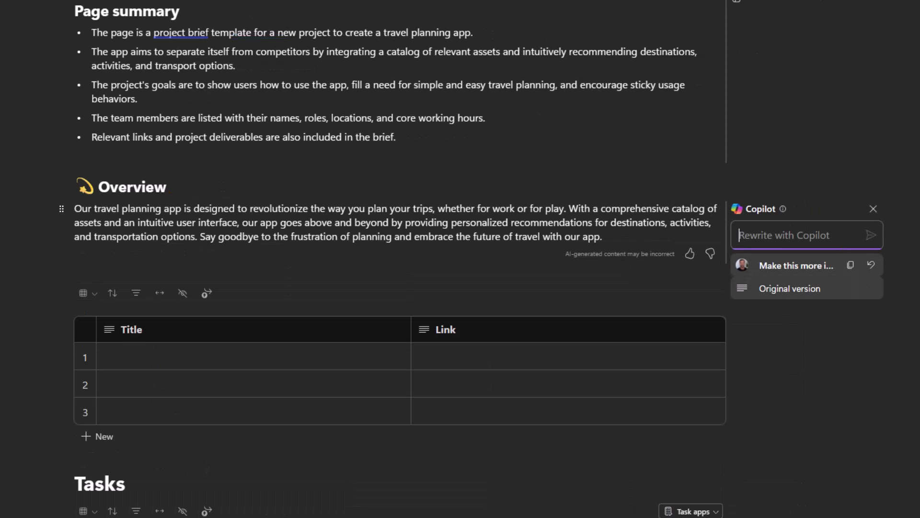
pyautogui.click(789, 288)
pyautogui.click(796, 265)
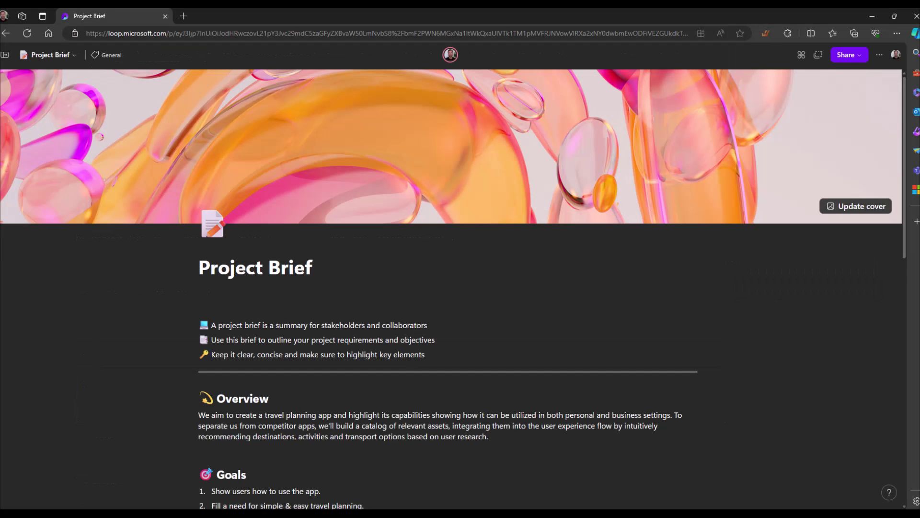
# Draft content with Copilot below the Overview paragraph using the prompt "Brainstorm app idea names for a travel planning app".
pyautogui.scroll(-4, 450, 289)
pyautogui.click(201, 252)
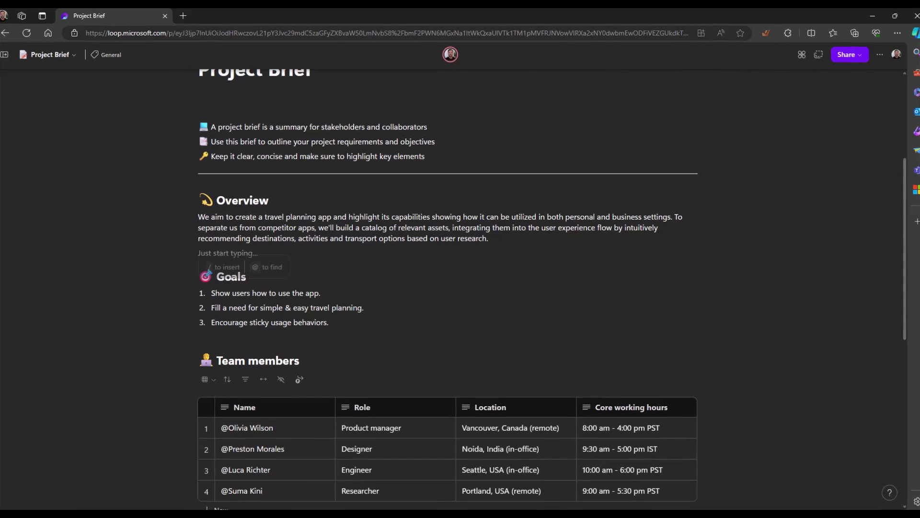
pyautogui.write('/')
pyautogui.press('Return')
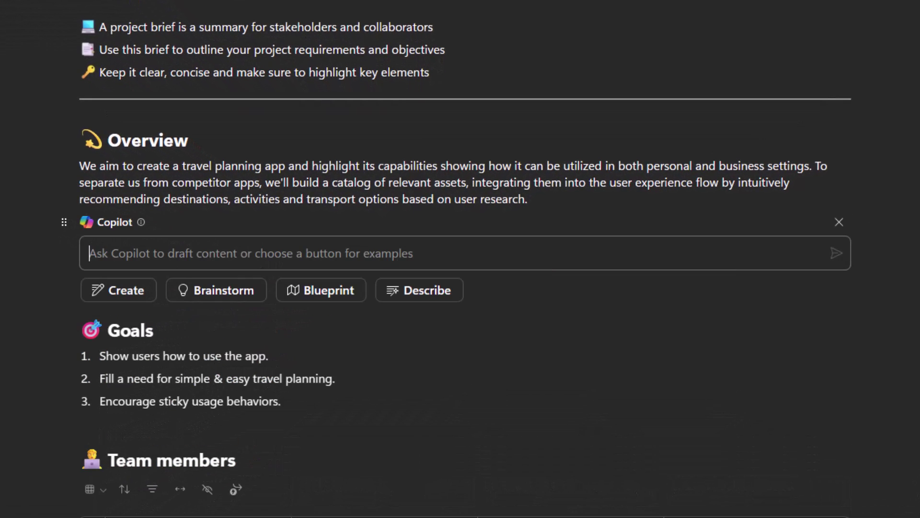
pyautogui.write('Brainstorm app idea names for a travel planning app')
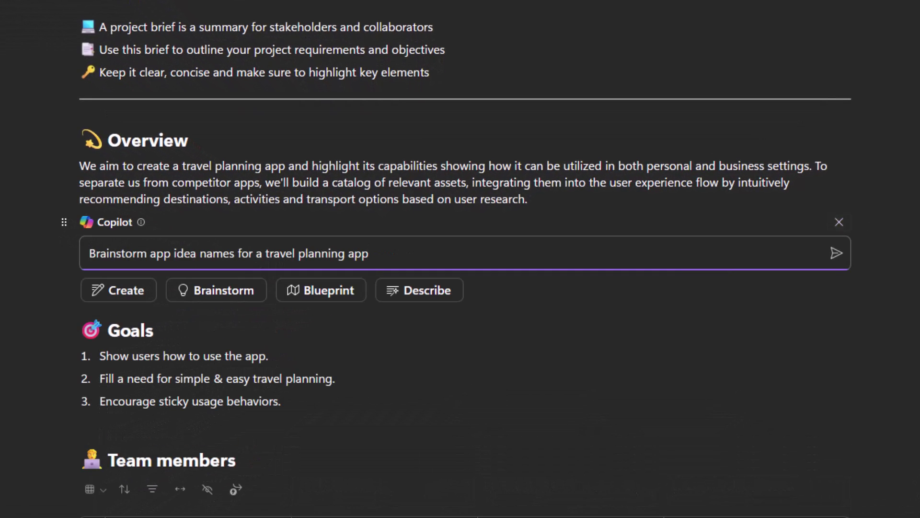
pyautogui.press('Return')
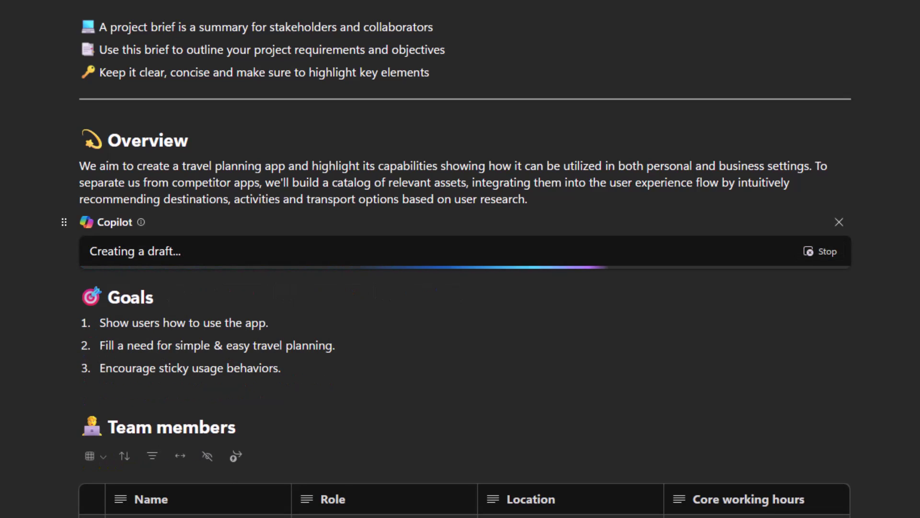
pyautogui.scroll(2, 460, 259)
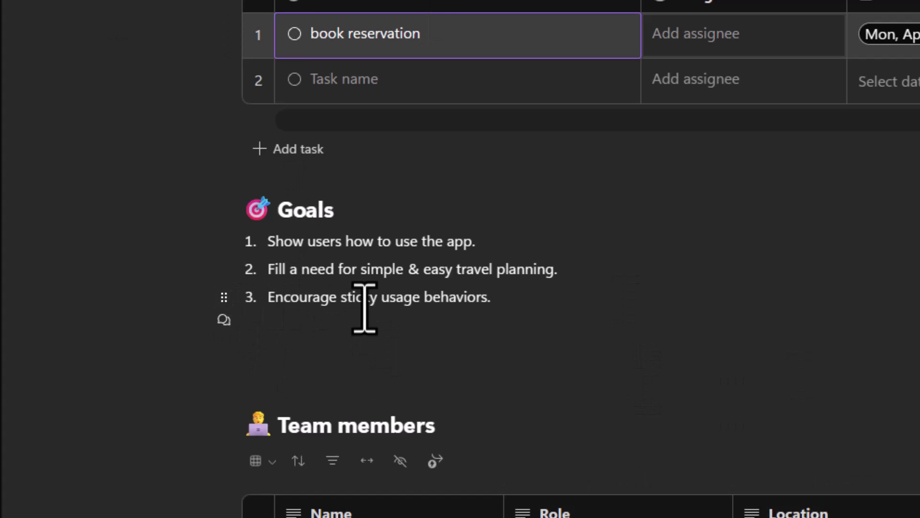
# Preview the boosts for the third goal, "Encourage sticky usage behaviors", post the "Love this!" boost and delete it.
pyautogui.click(224, 321)
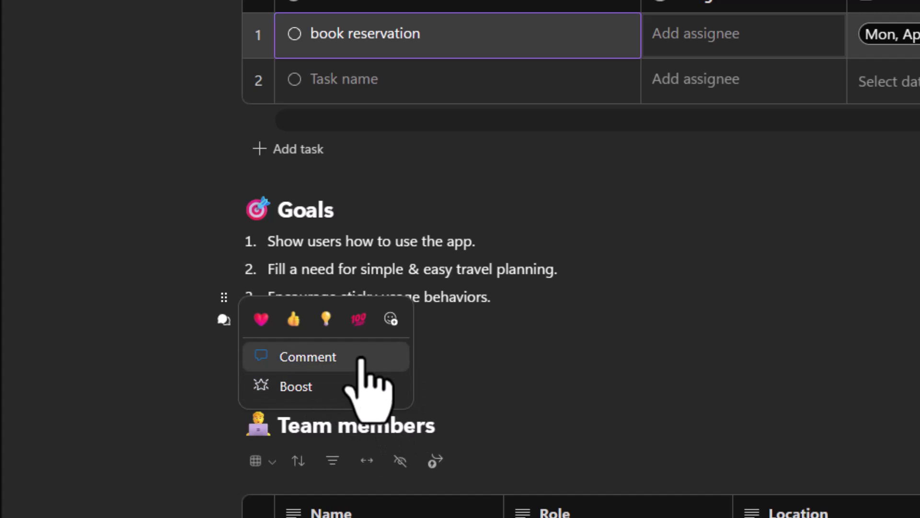
pyautogui.click(362, 396)
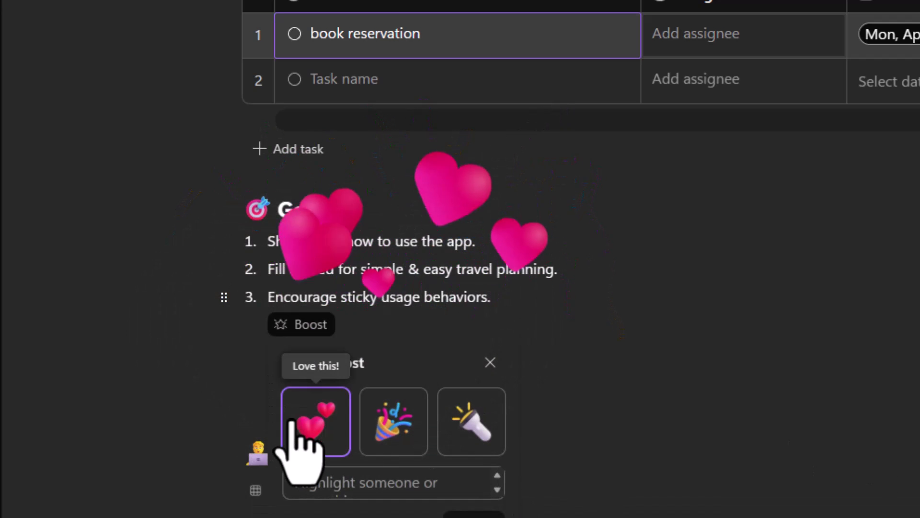
pyautogui.click(393, 422)
pyautogui.click(467, 431)
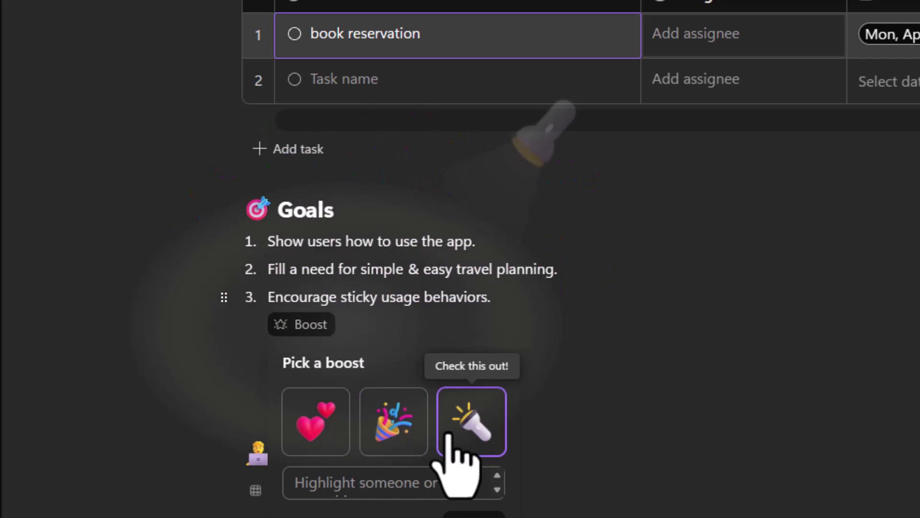
pyautogui.click(364, 413)
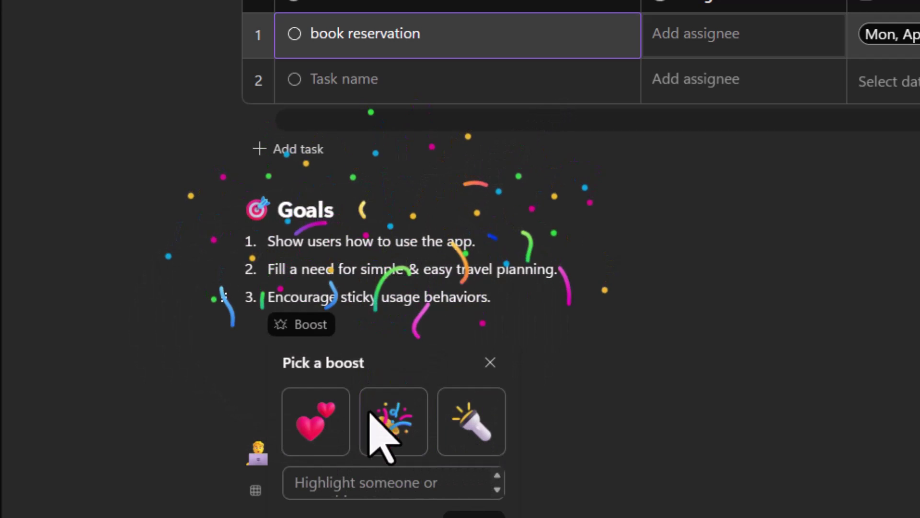
pyautogui.click(322, 434)
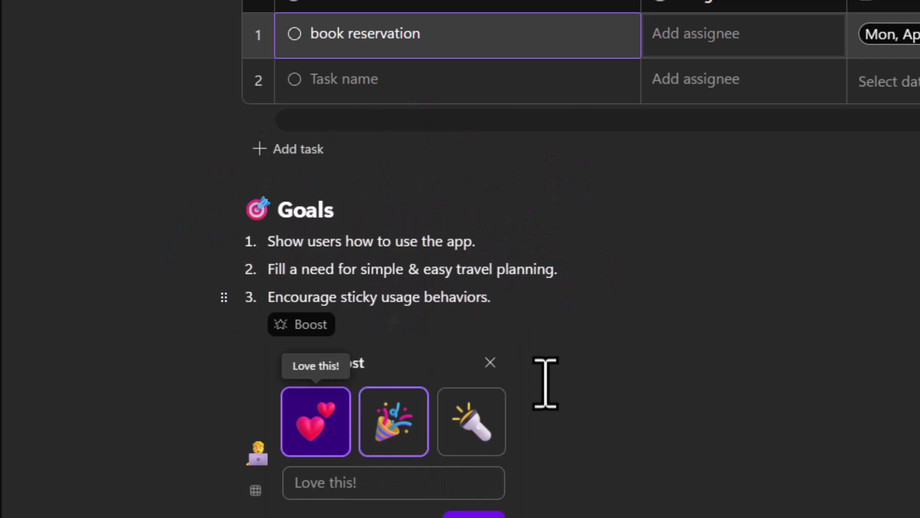
pyautogui.click(475, 514)
pyautogui.moveTo(283, 327)
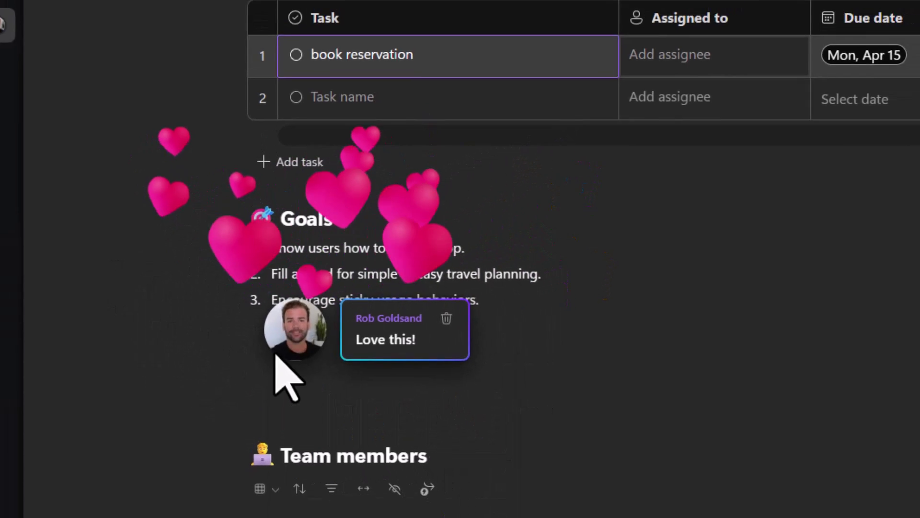
pyautogui.click(444, 318)
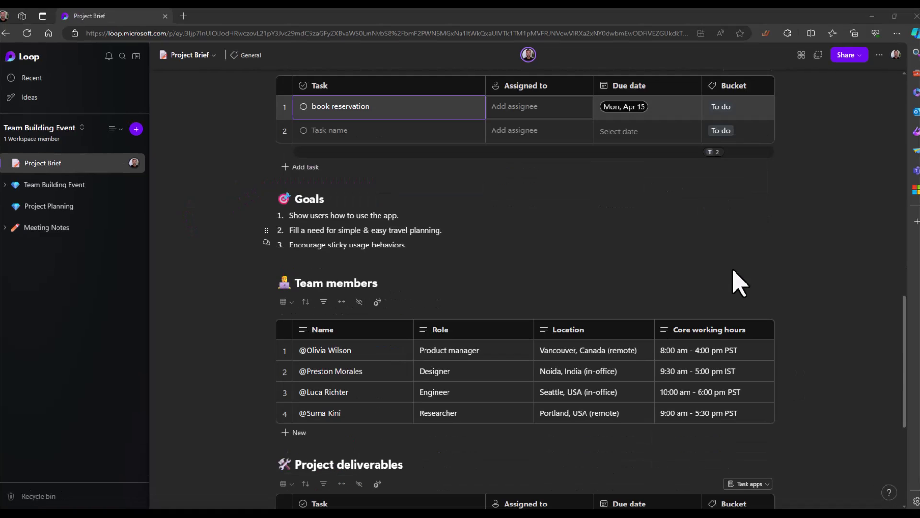
# Insert a divider on the empty line below the Goals list and remove it again.
pyautogui.click(311, 262)
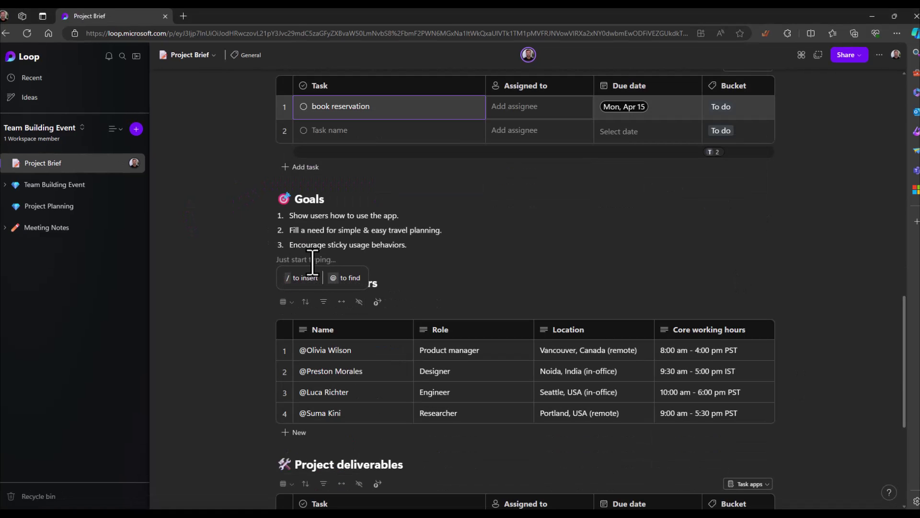
pyautogui.write('/')
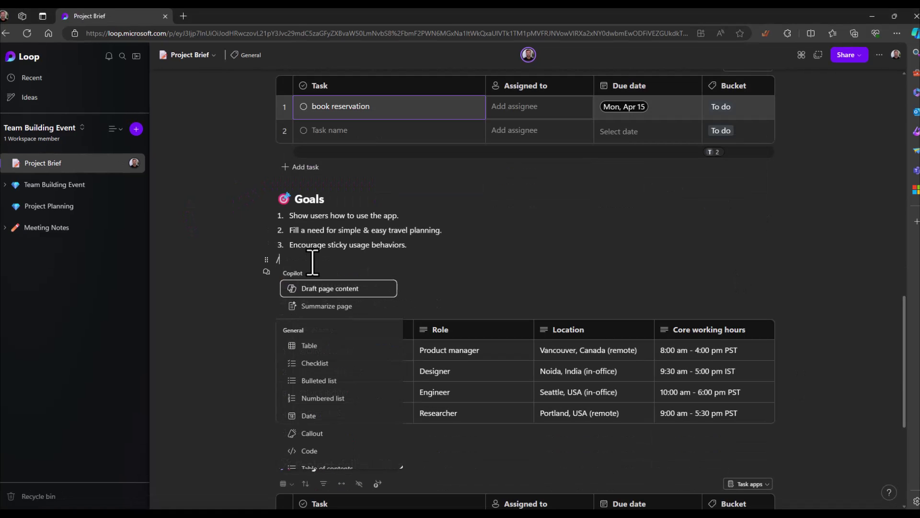
pyautogui.scroll(-2, 376, 390)
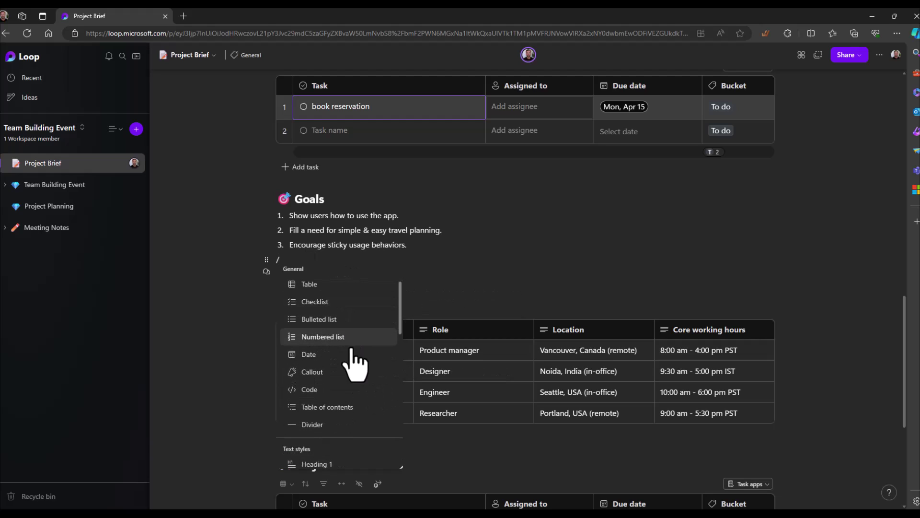
pyautogui.click(345, 425)
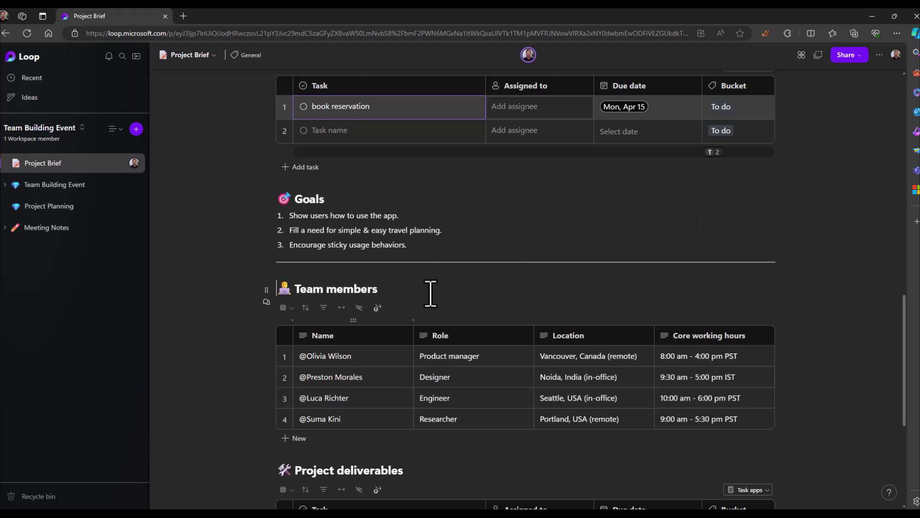
pyautogui.scroll(-1, 432, 294)
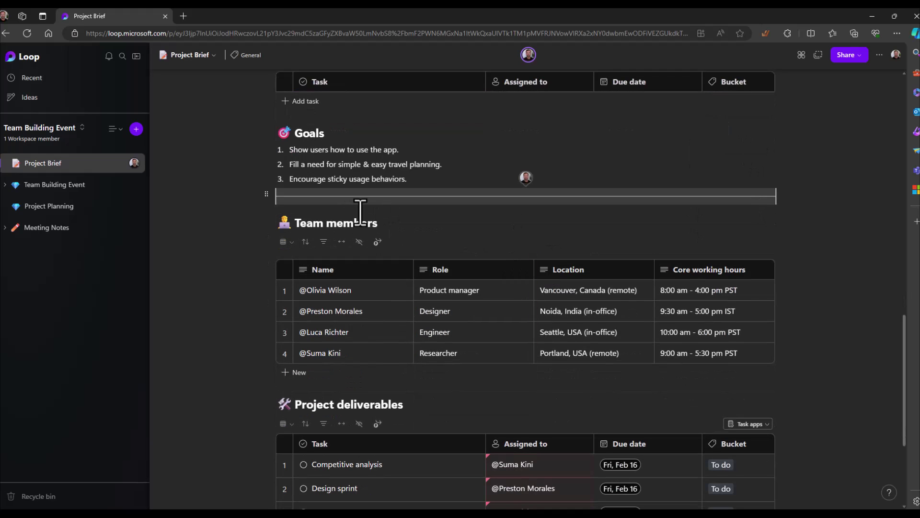
pyautogui.press('BackSpace')
# Add an empty line between the Goals list and the Team members heading and insert a Progress tracker template there.
pyautogui.press('Return')
pyautogui.press('Up')
pyautogui.write('/')
pyautogui.scroll(-5, 372, 288)
pyautogui.scroll(-5, 372, 288)
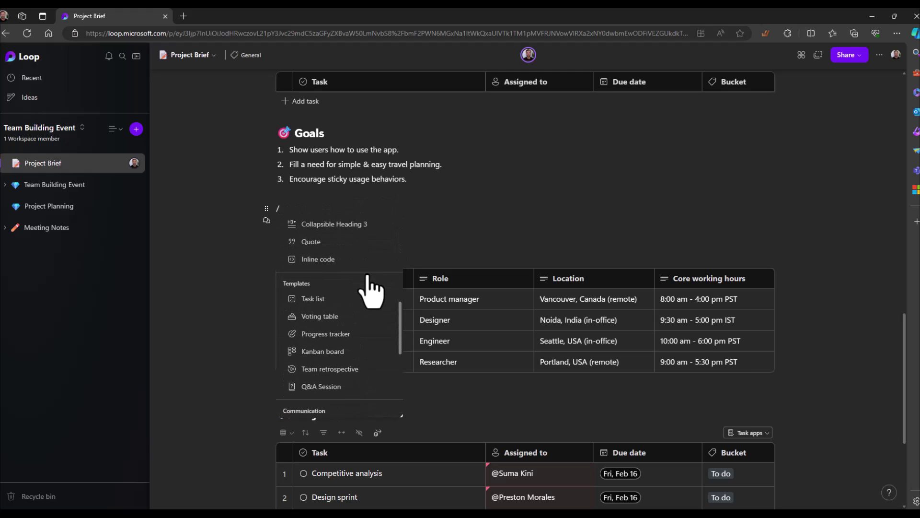
pyautogui.click(357, 335)
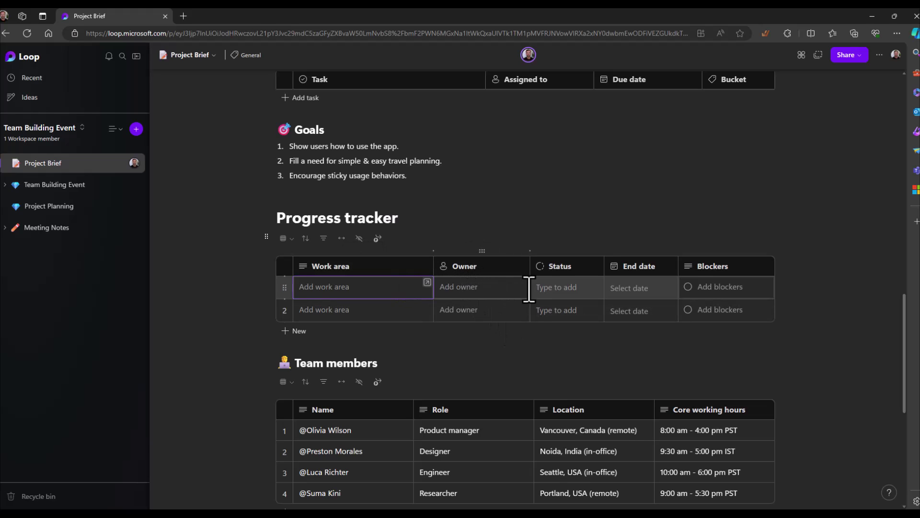
# Examine the Status options and the End date and Blockers fields of the progress tracker.
pyautogui.click(546, 287)
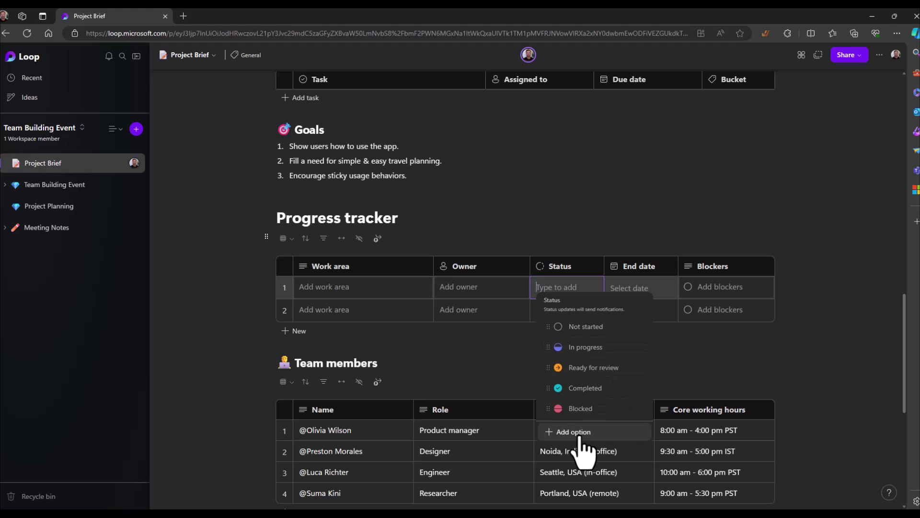
pyautogui.click(694, 214)
pyautogui.click(649, 306)
pyautogui.click(708, 206)
pyautogui.click(740, 286)
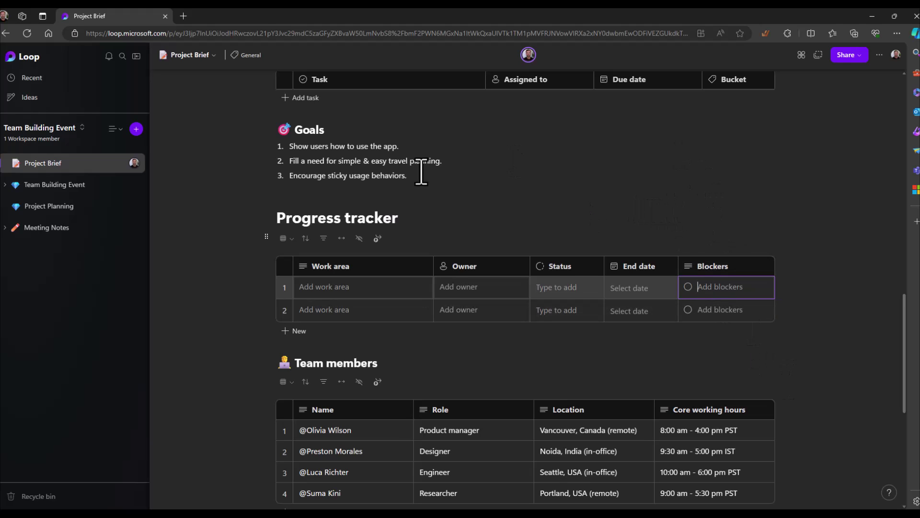
# Insert a Q&A Session template between the Goals list and the Progress tracker heading.
pyautogui.click(310, 191)
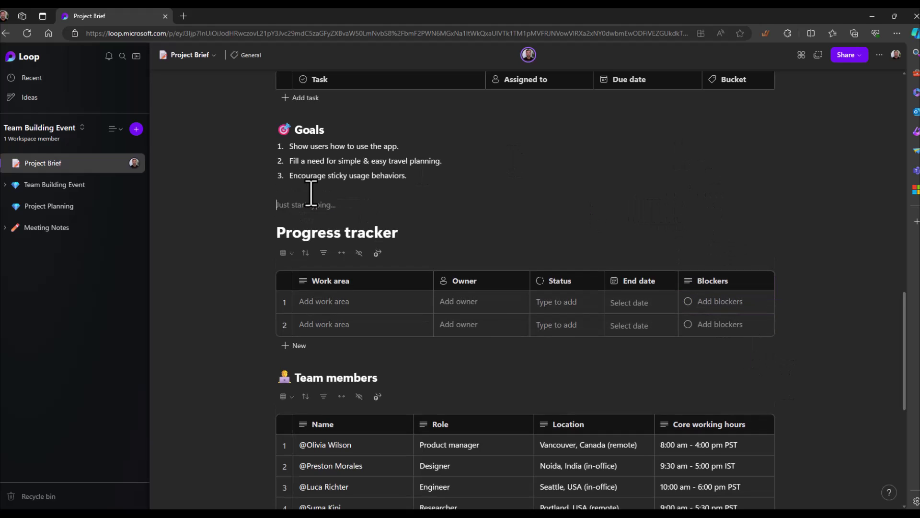
pyautogui.write('/')
pyautogui.scroll(-5, 369, 350)
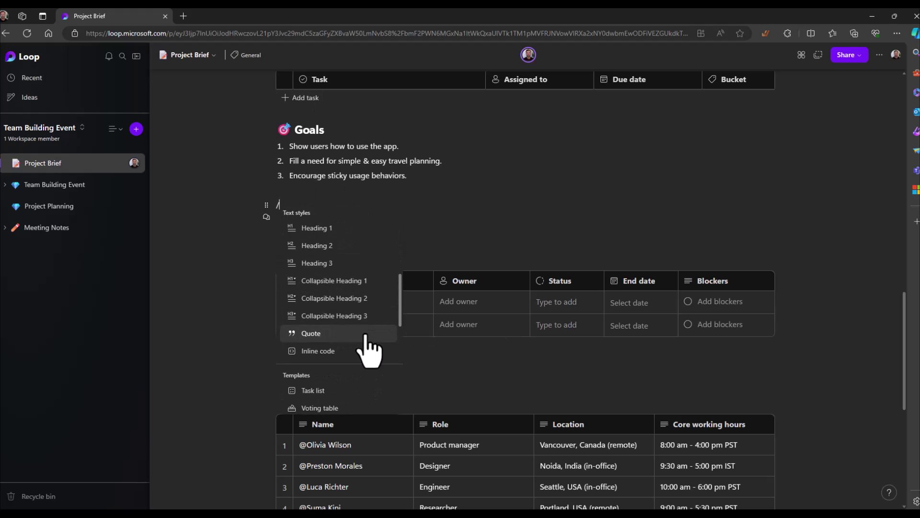
pyautogui.scroll(-4, 367, 348)
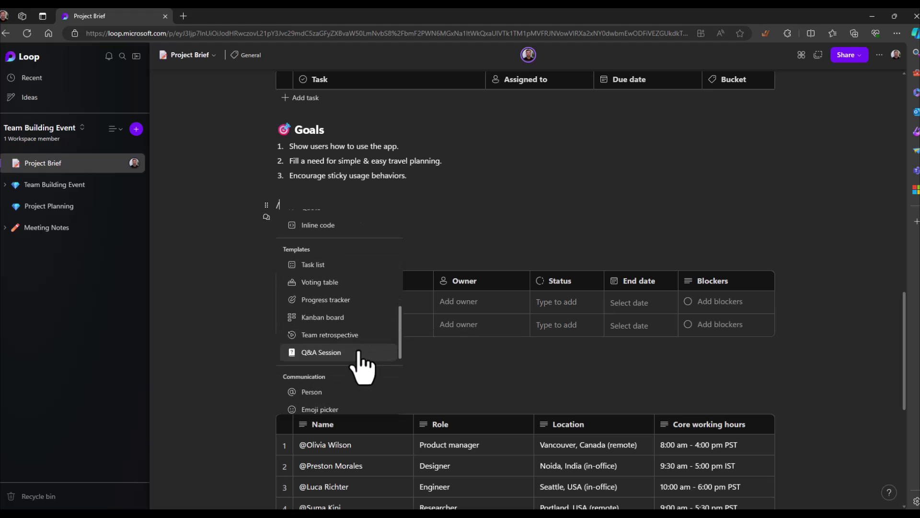
pyautogui.click(321, 352)
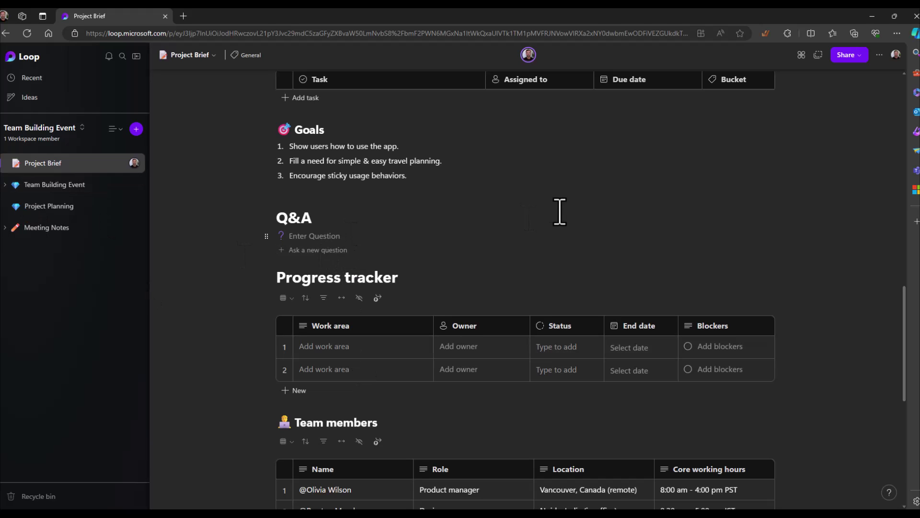
# Nest the Project Brief page under the Team Building Event page, and move it back out to the top of the page list.
pyautogui.scroll(5, 631, 335)
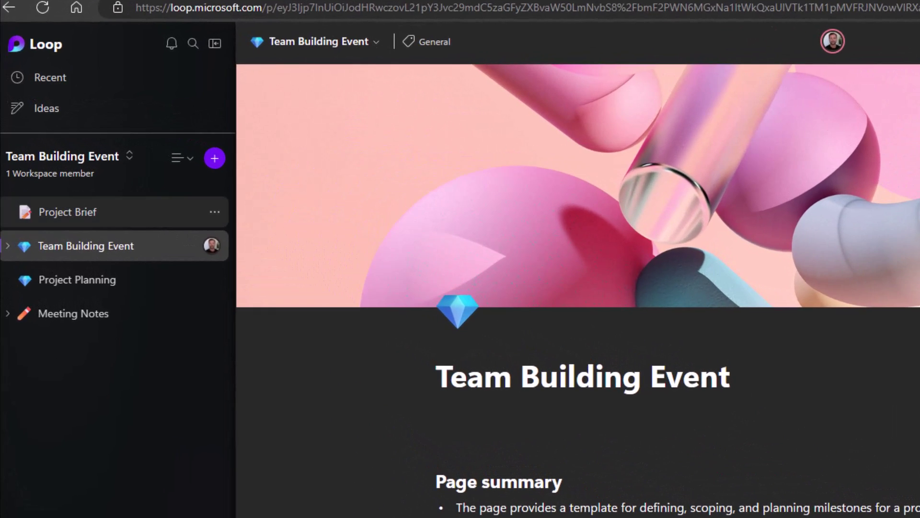
pyautogui.moveTo(158, 214); pyautogui.dragTo(163, 256)
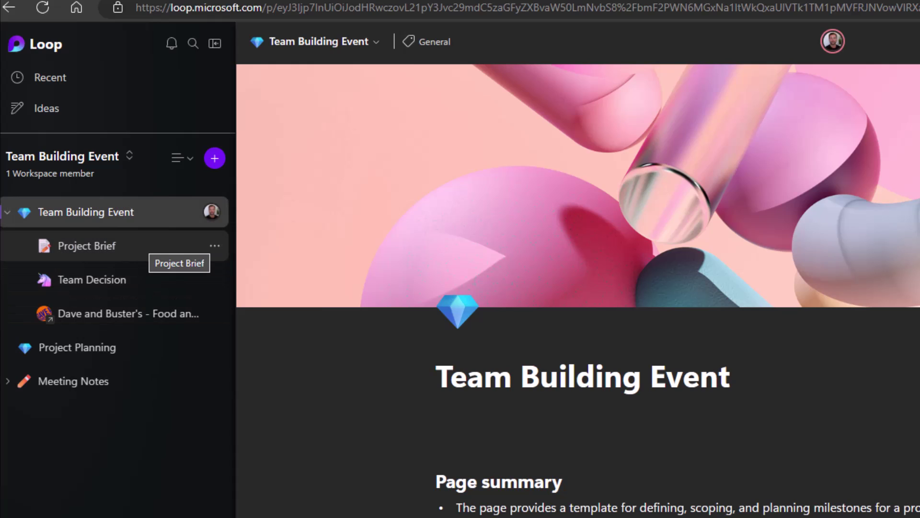
pyautogui.moveTo(150, 244); pyautogui.dragTo(152, 204)
pyautogui.moveTo(211, 211); pyautogui.dragTo(212, 213)
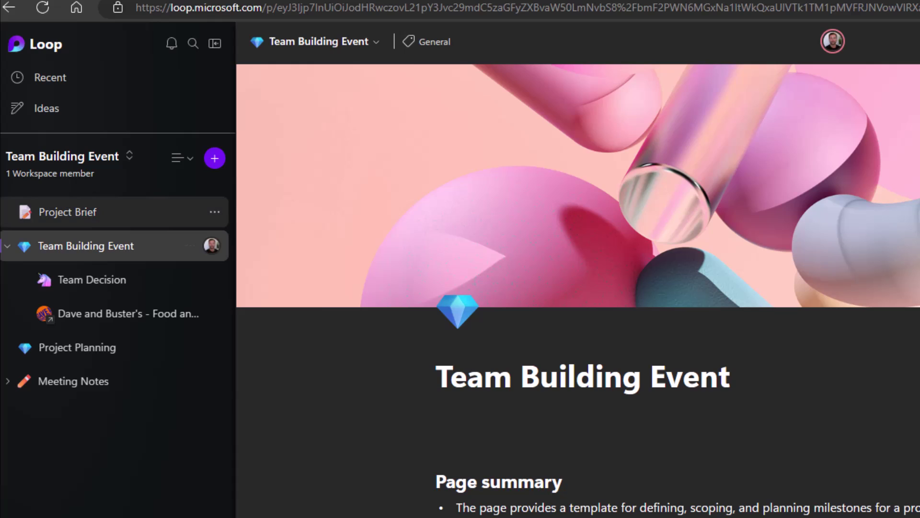
# Open the Project Brief page and look through its page options, including New subpage.
pyautogui.click(68, 212)
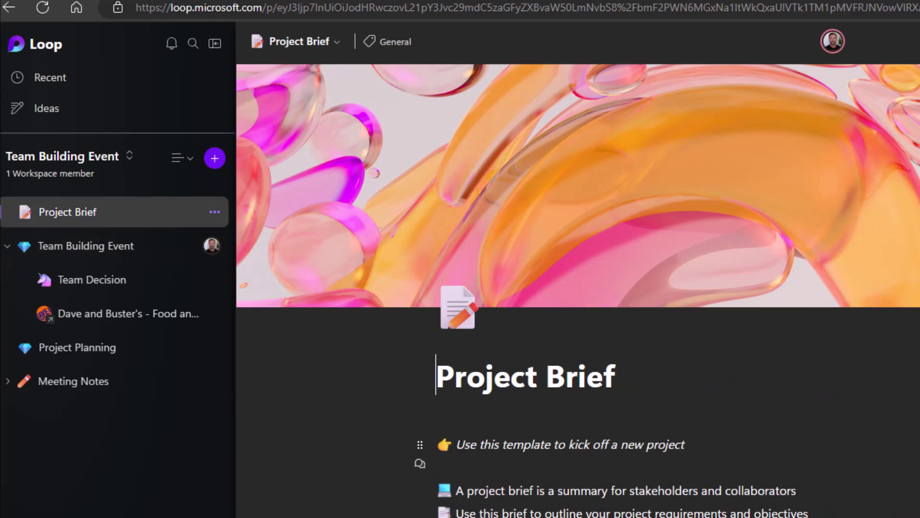
pyautogui.click(214, 212)
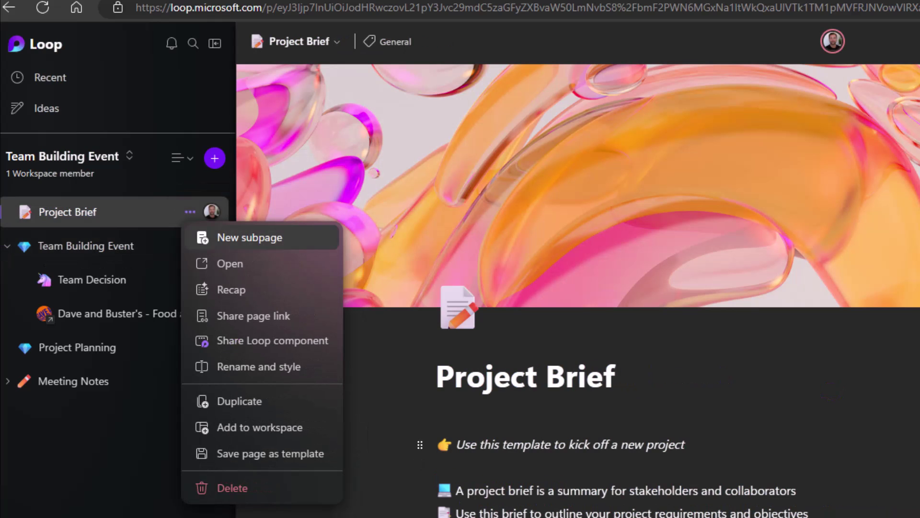
pyautogui.click(250, 237)
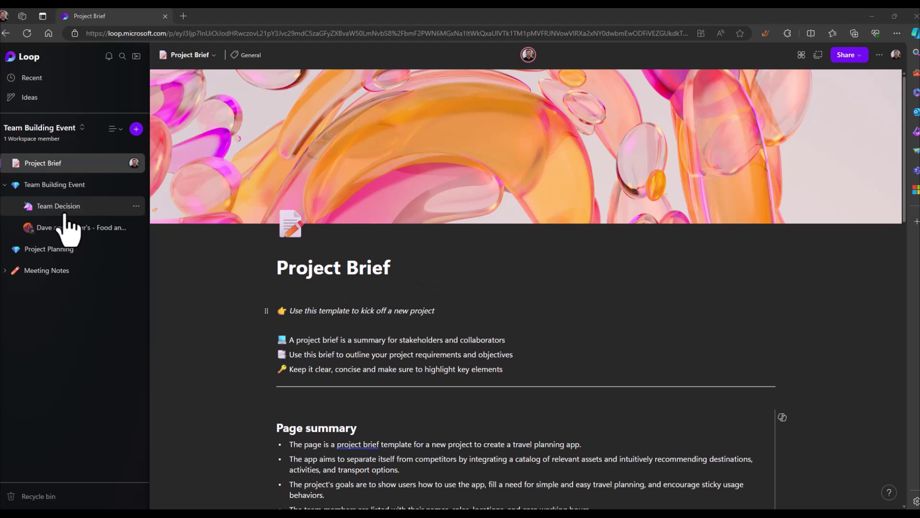
# Open the Dave and Buster's link nested under Team Building Event and close the website again.
pyautogui.click(98, 230)
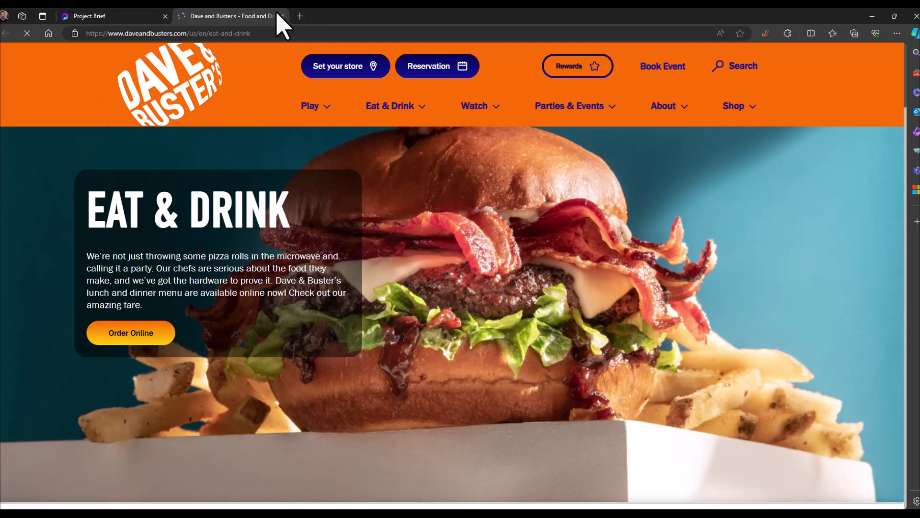
pyautogui.click(281, 16)
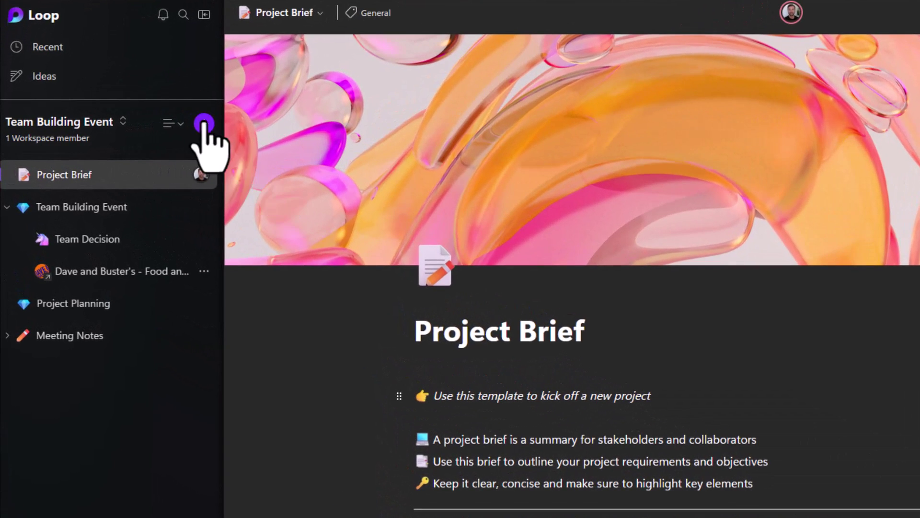
pyautogui.click(205, 124)
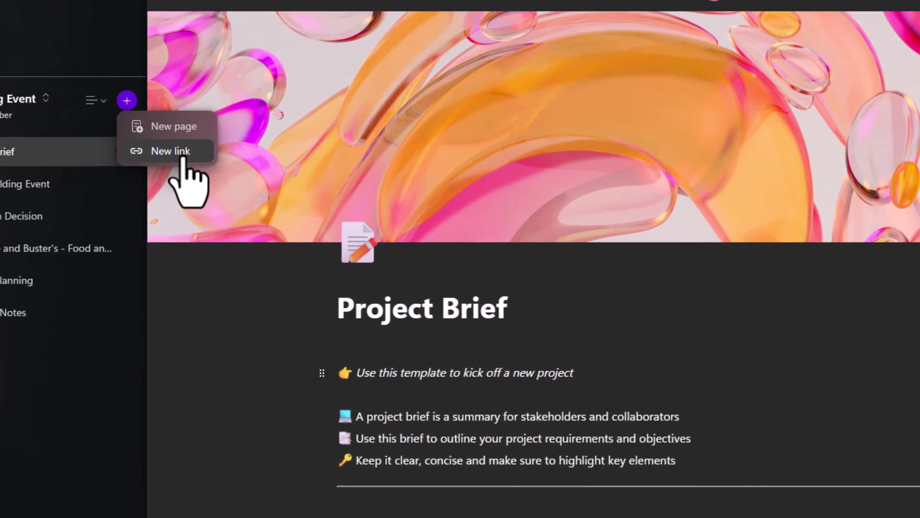
pyautogui.click(257, 175)
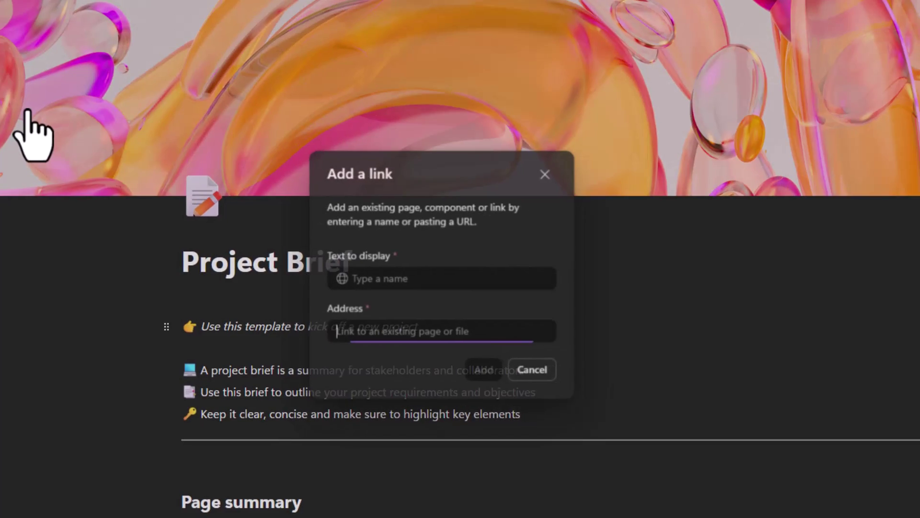
pyautogui.press('Return')
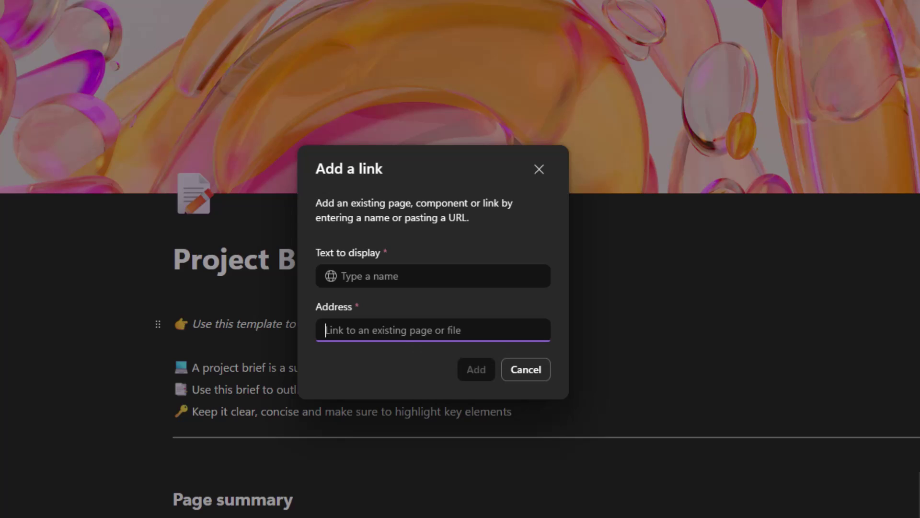
pyautogui.write('https://topgolf.com/us/')
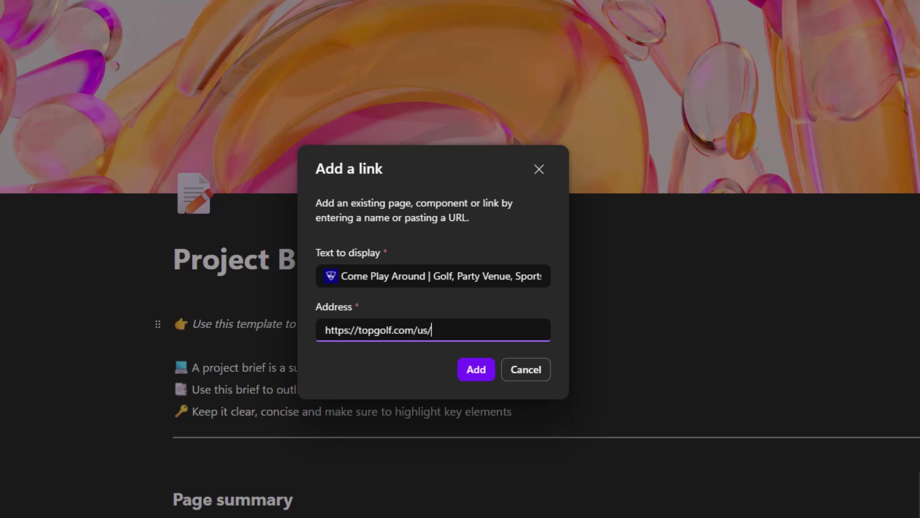
pyautogui.hotkey('shift', 'Tab')
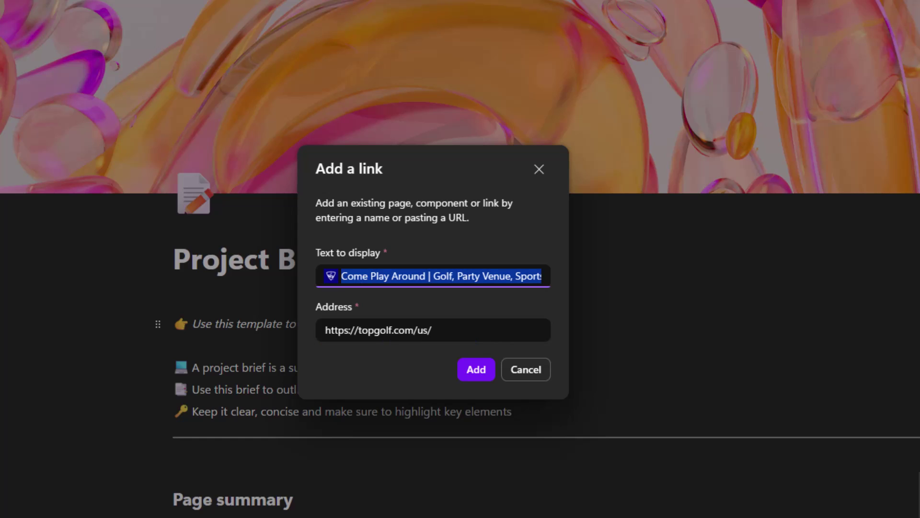
pyautogui.write('To')
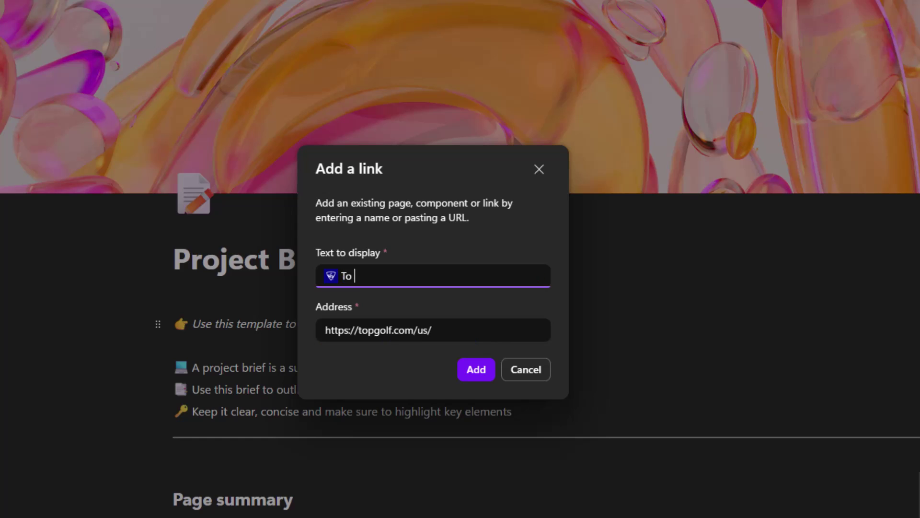
pyautogui.write('p Golf')
pyautogui.press('Return')
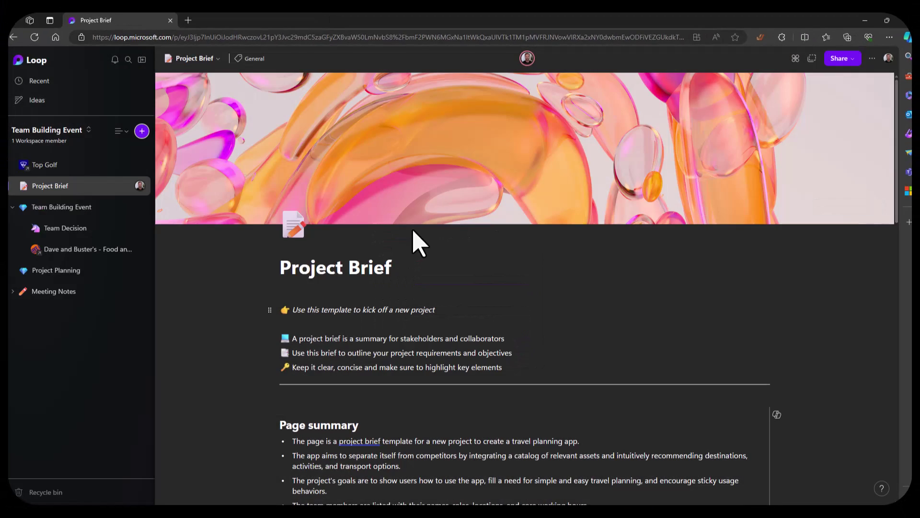
# Nest the Top Golf link under the Team Building Event page, directly above the Dave and Buster's link.
pyautogui.click(67, 166)
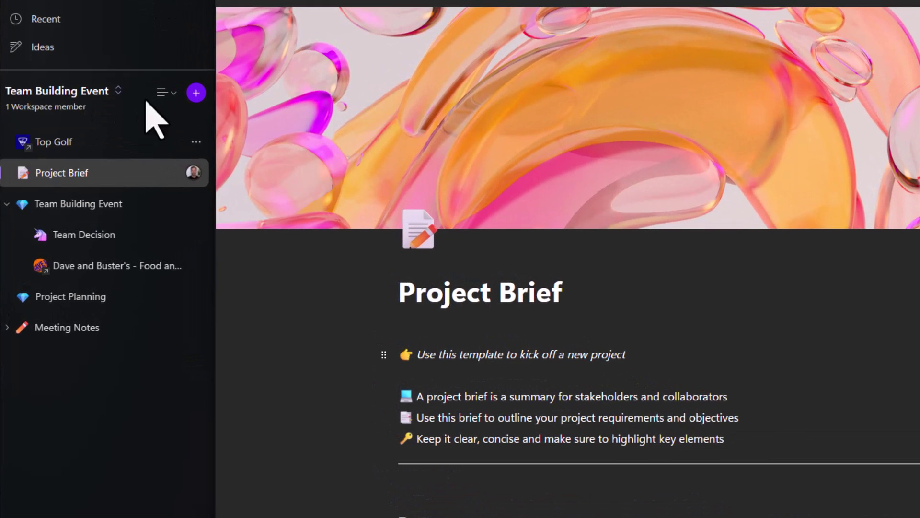
pyautogui.moveTo(128, 143); pyautogui.dragTo(146, 219)
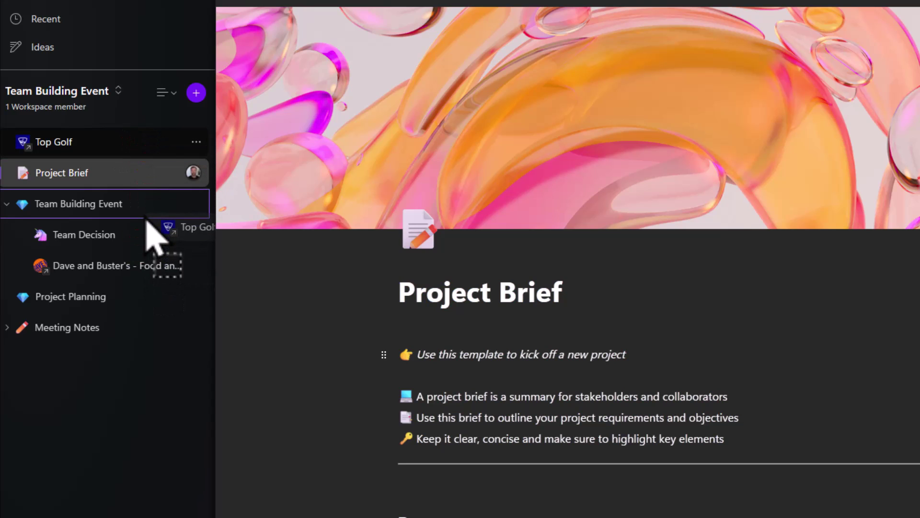
pyautogui.moveTo(146, 219); pyautogui.dragTo(146, 256)
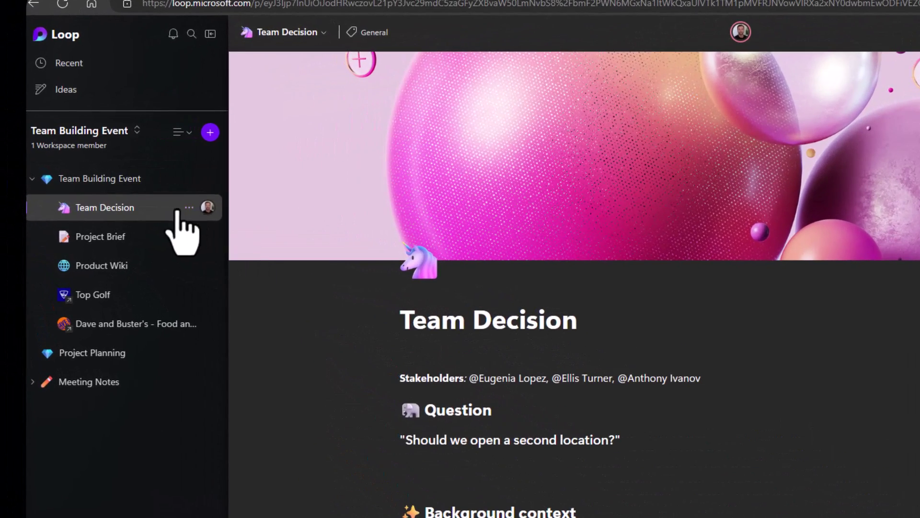
# Share the Team Decision page as a Loop component in a Teams chat message and bring its Assumptions section into view.
pyautogui.click(188, 208)
pyautogui.click(259, 331)
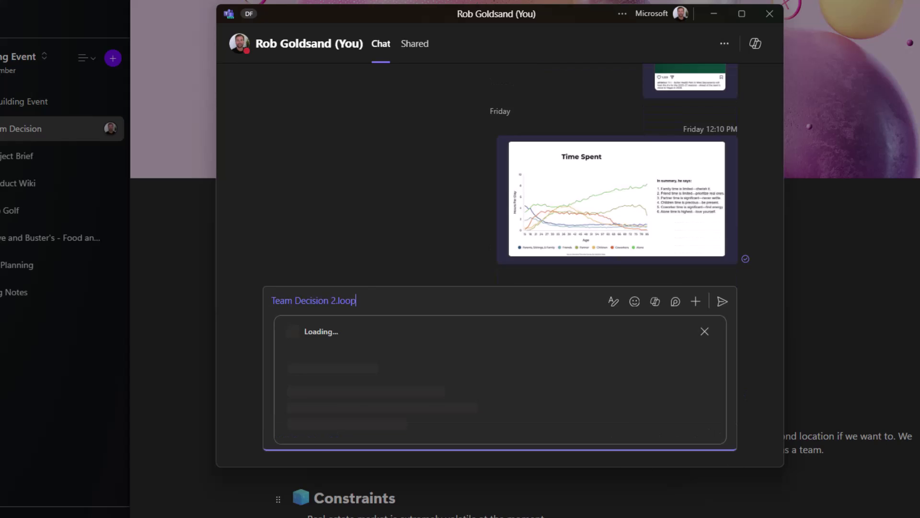
pyautogui.scroll(-2, 500, 309)
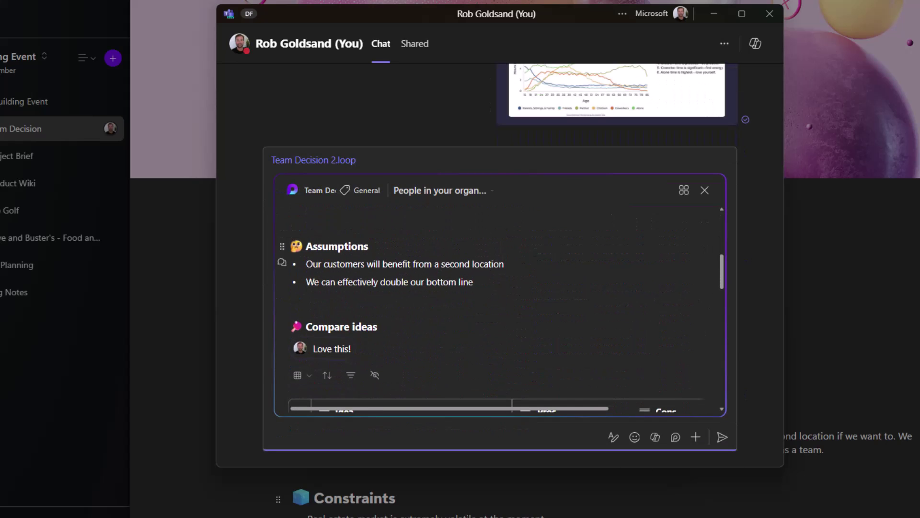
# Add the flashlight boost "Check this out!" to the Assumptions list in the chat's Loop component and send the message.
pyautogui.click(284, 283)
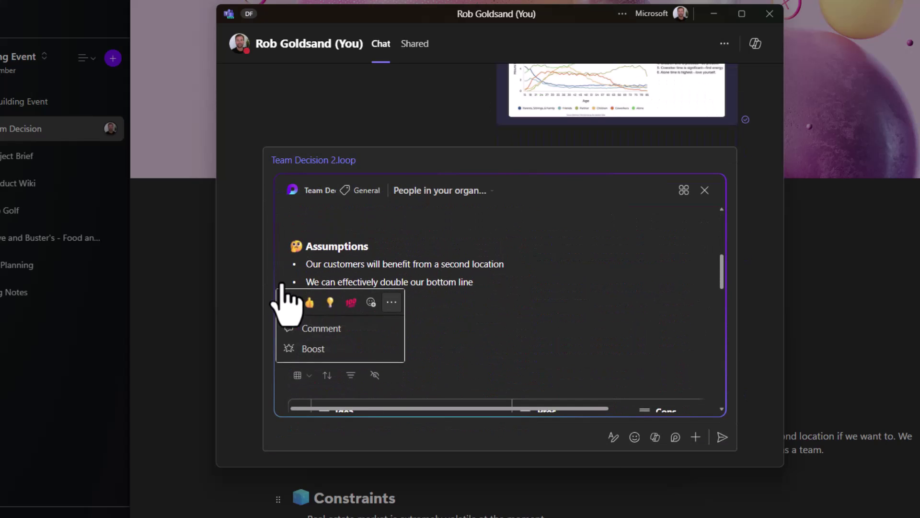
pyautogui.click(303, 349)
pyautogui.click(455, 363)
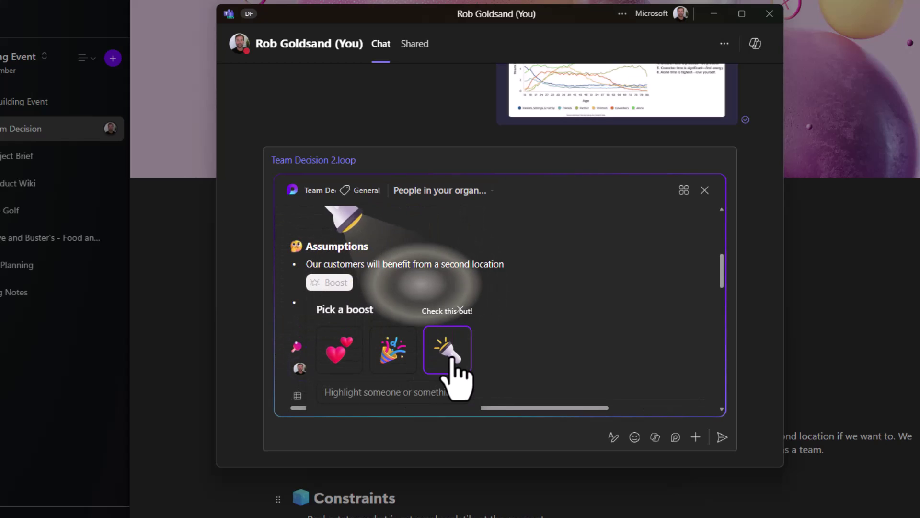
pyautogui.click(454, 362)
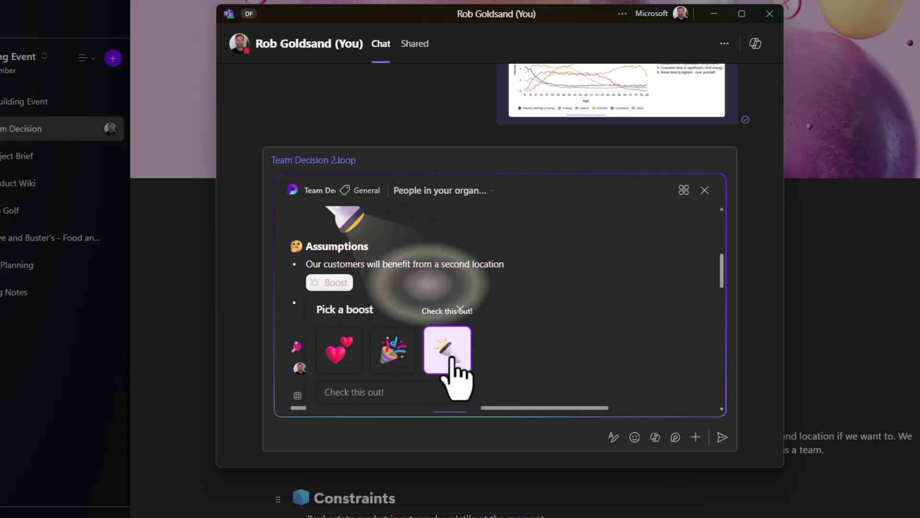
pyautogui.click(722, 436)
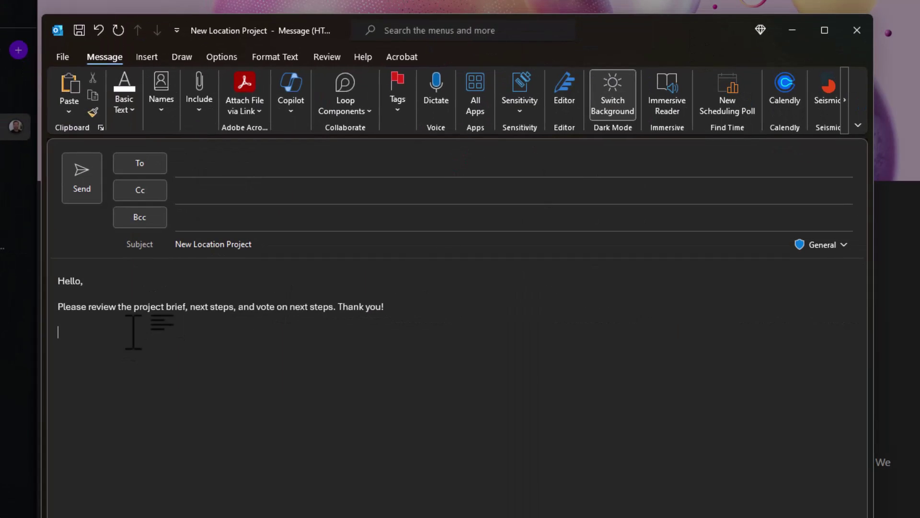
# Paste the copied Loop component below the text of the New Location Project e-mail in Outlook.
pyautogui.hotkey('ctrl', 'v')
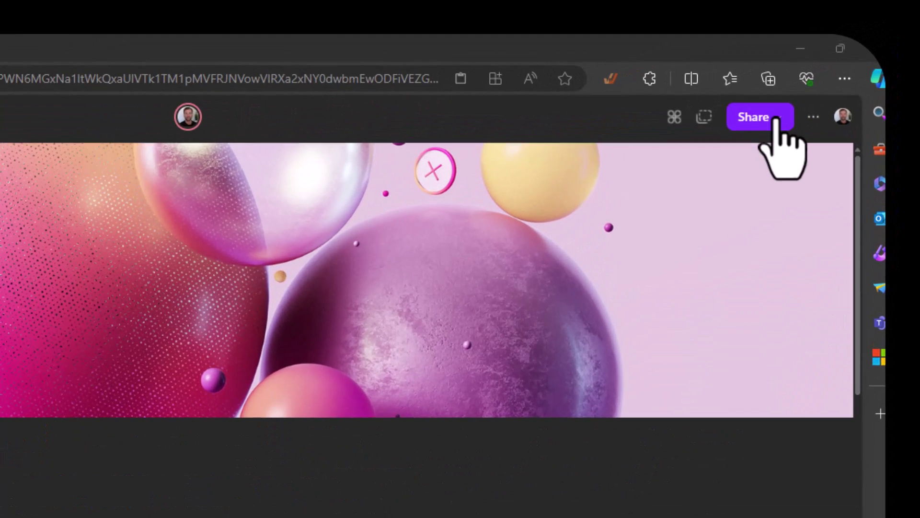
# Review the Team Decision page's sharing choices in Loop: Workspace, Page link and Loop component.
pyautogui.click(840, 64)
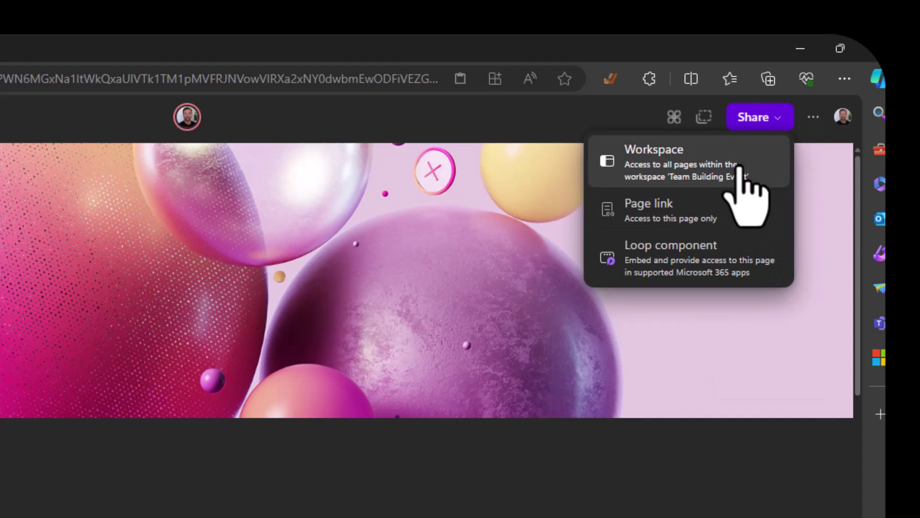
pyautogui.click(789, 119)
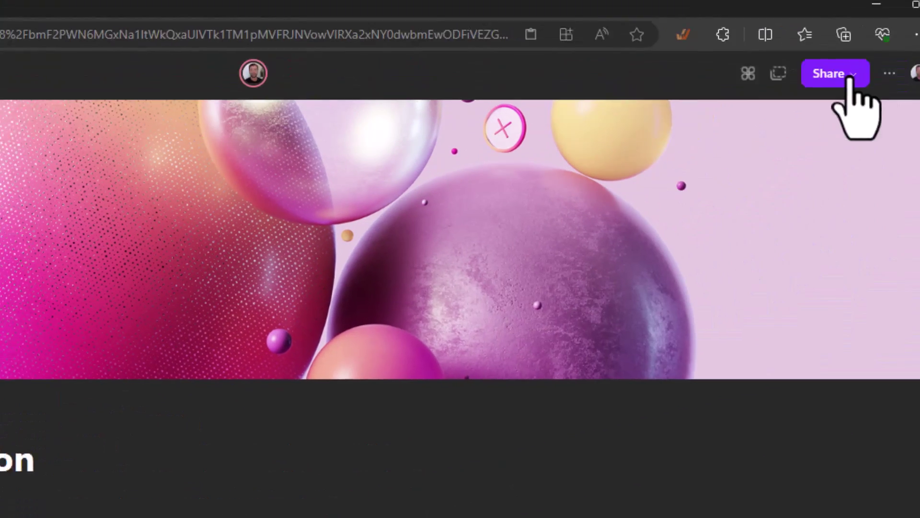
pyautogui.click(842, 79)
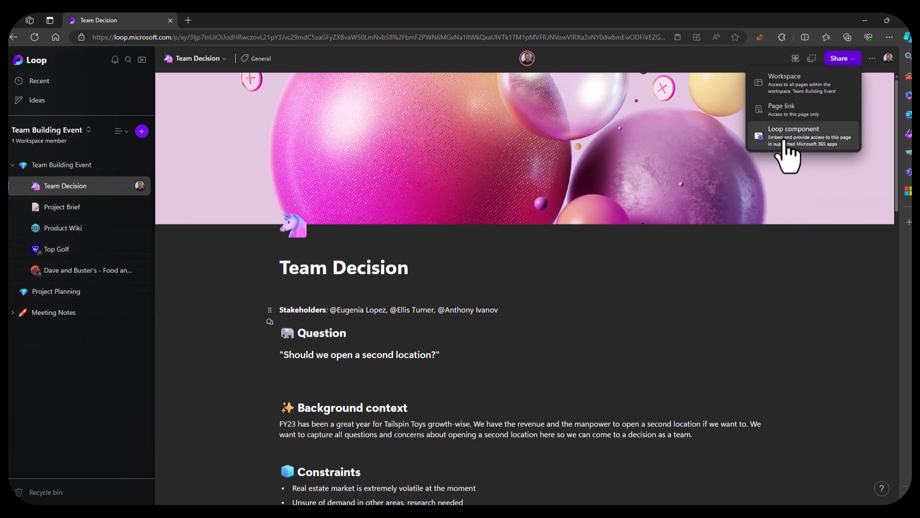
pyautogui.click(746, 308)
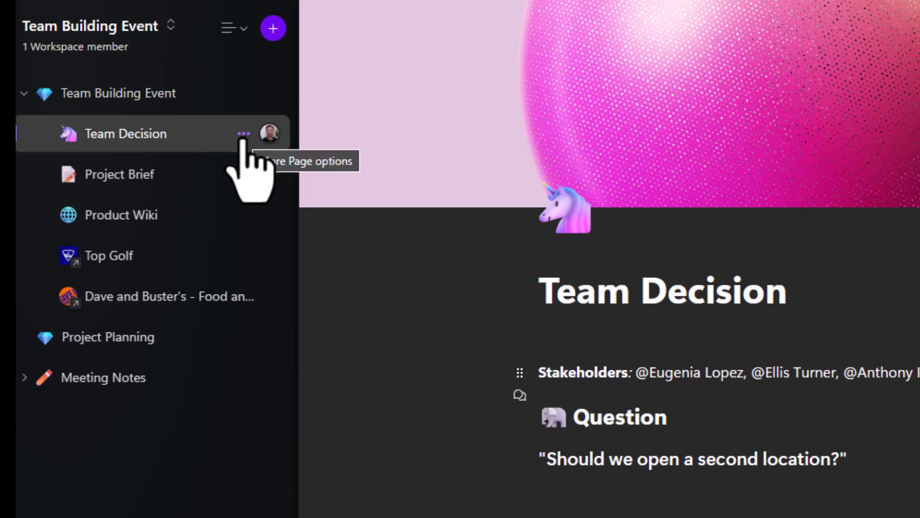
# Copy a Loop component link for the Team Decision page from its page options and dismiss the confirmation.
pyautogui.click(244, 134)
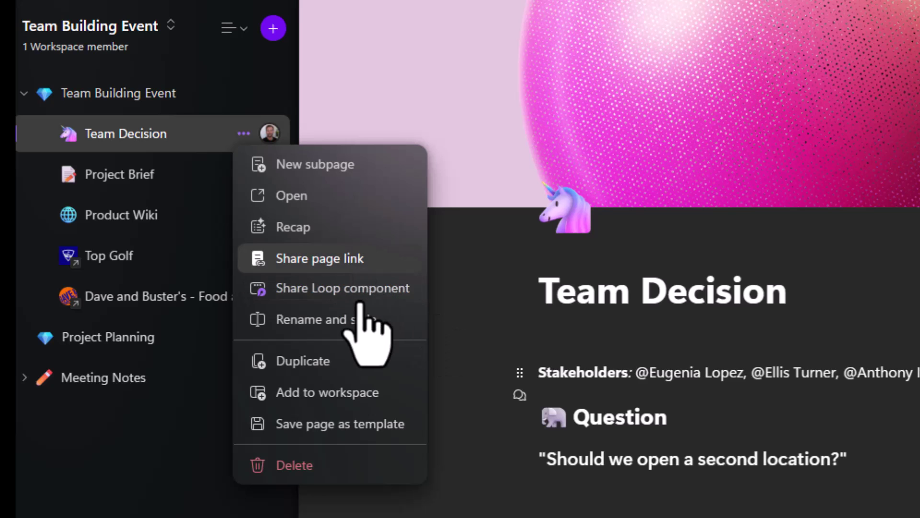
pyautogui.click(372, 289)
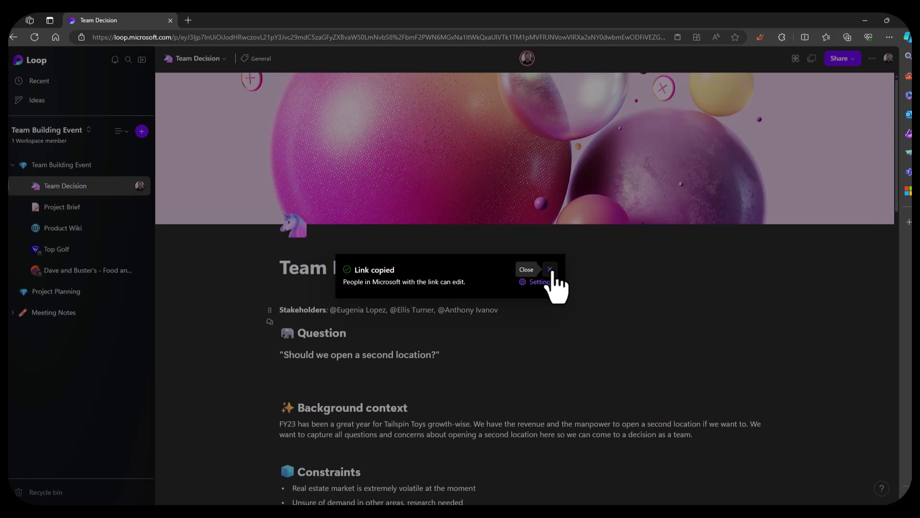
pyautogui.click(550, 270)
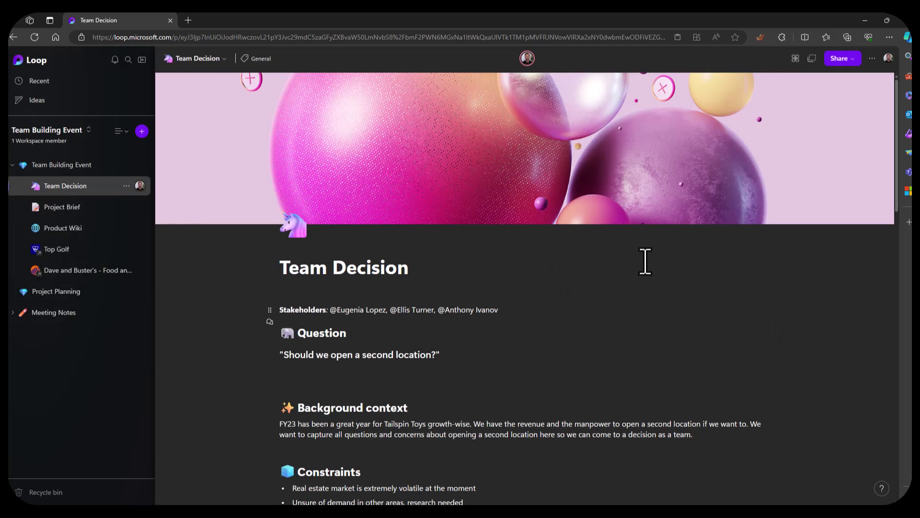
# Examine the ideas, pros, cons and votes in the Compare ideas table on the Team Decision page.
pyautogui.scroll(-10, 666, 266)
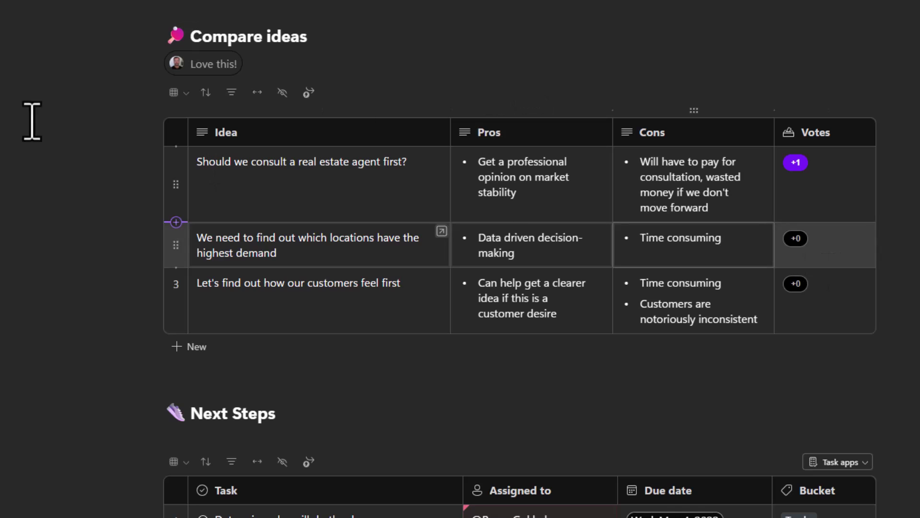
pyautogui.scroll(8, 49, 115)
pyautogui.scroll(-8, 288, 345)
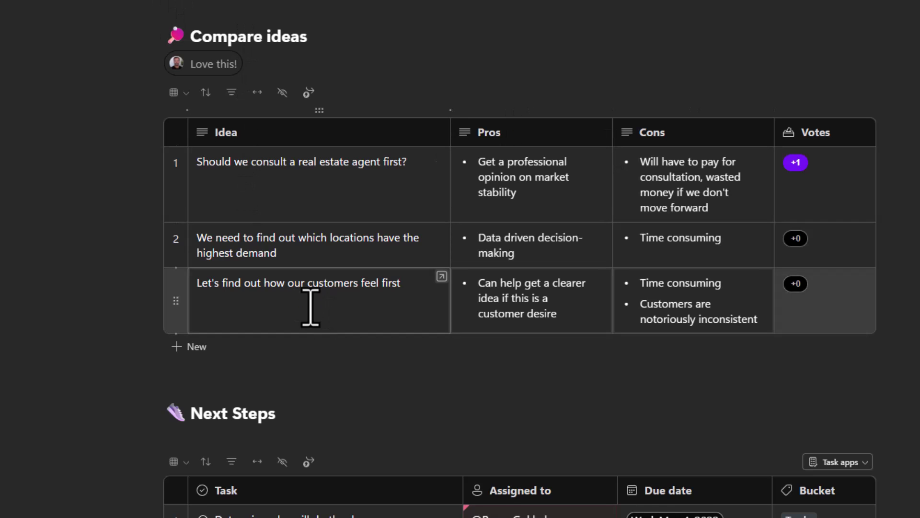
pyautogui.scroll(-6, 302, 304)
pyautogui.scroll(8, 294, 267)
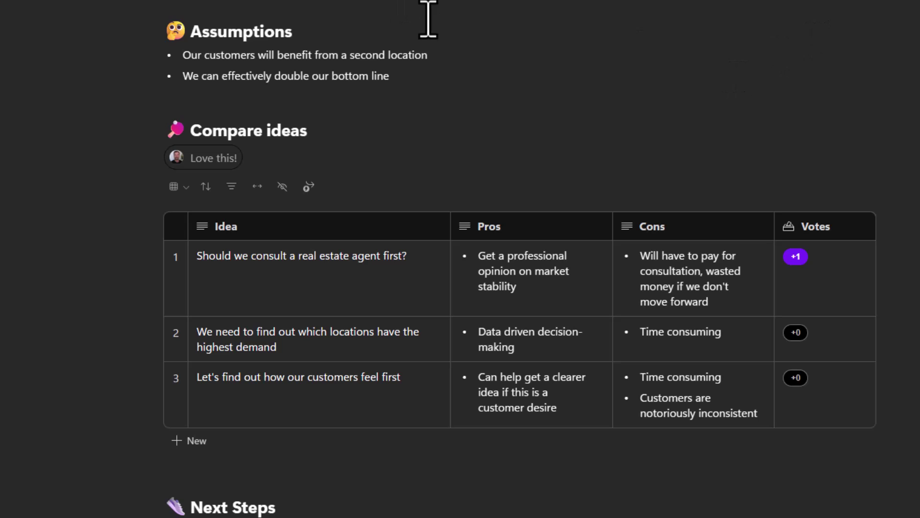
# Turn the Compare ideas heading and table on the Team Decision page into a Loop component.
pyautogui.moveTo(168, 129); pyautogui.dragTo(361, 274)
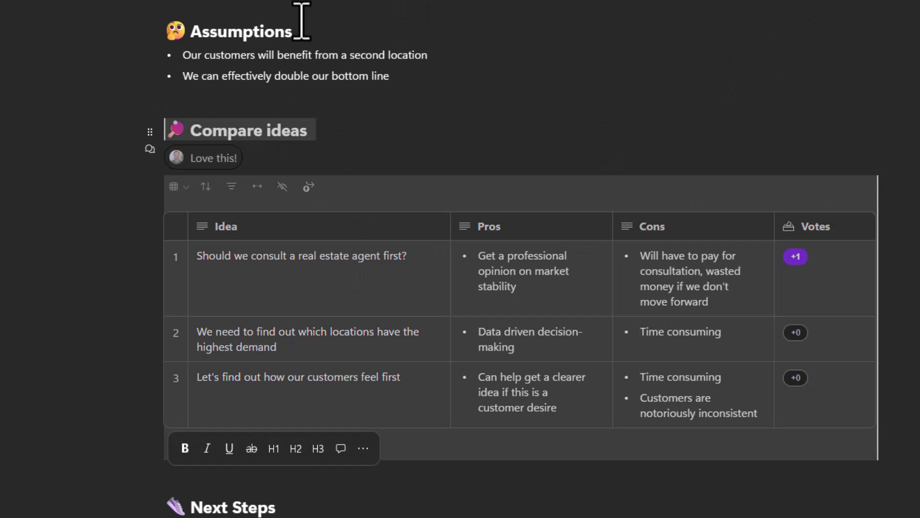
pyautogui.rightClick(244, 134)
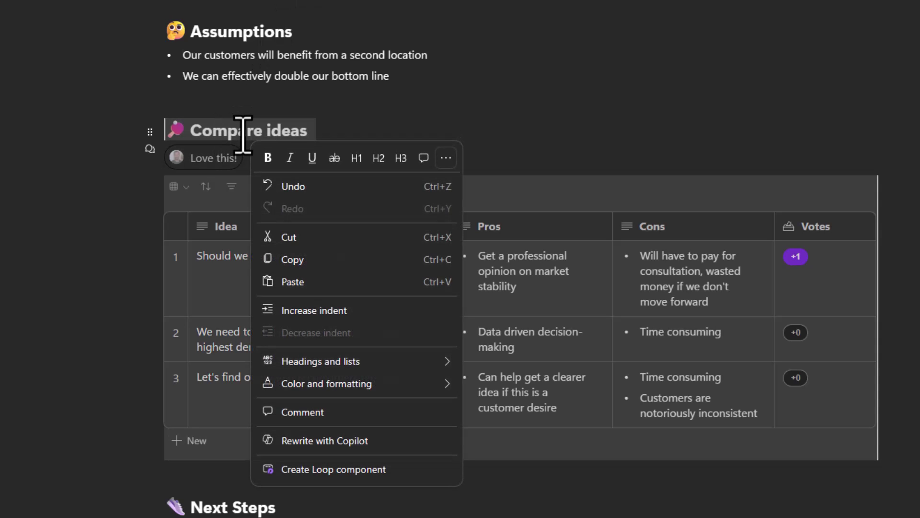
pyautogui.click(342, 472)
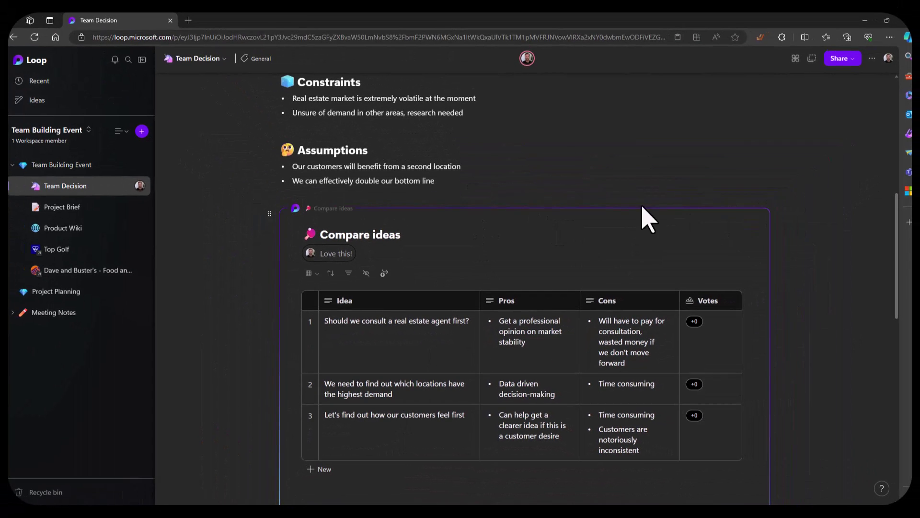
pyautogui.scroll(-3, 289, 360)
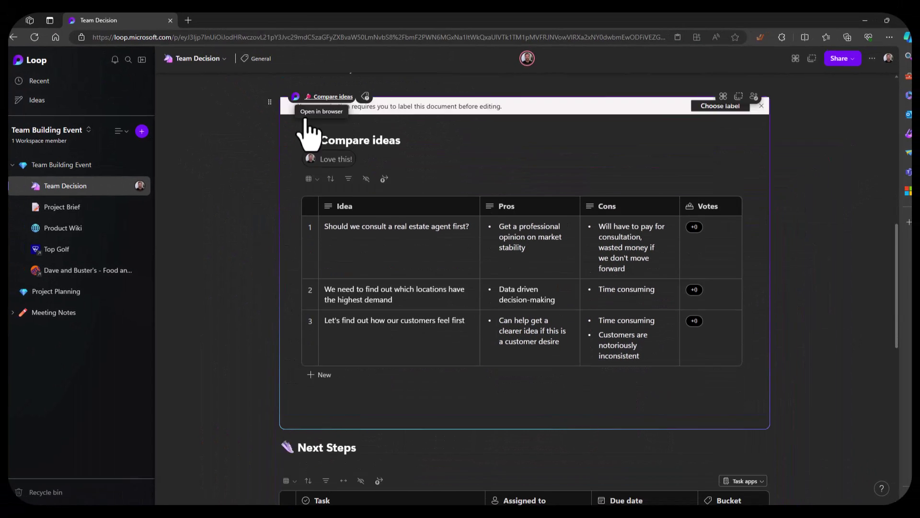
pyautogui.scroll(2, 729, 223)
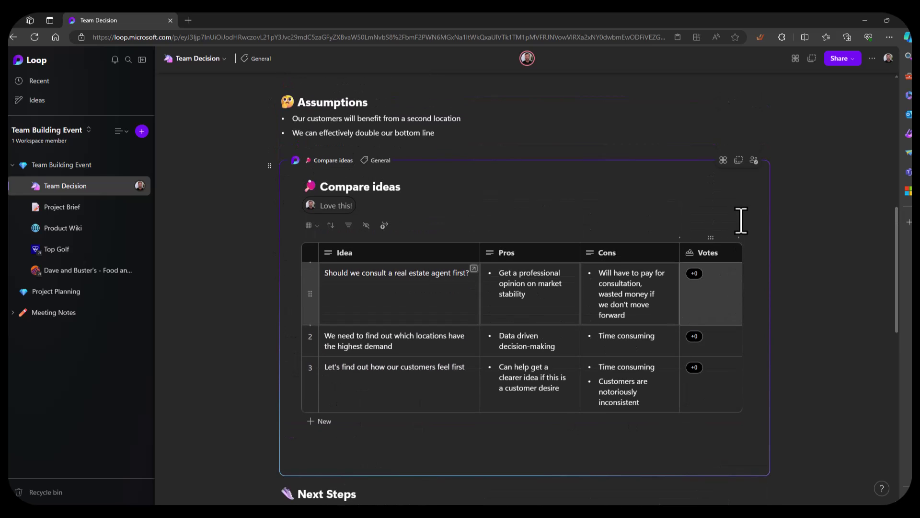
# Copy the new Compare ideas component for sharing and dismiss the confirmation.
pyautogui.click(739, 162)
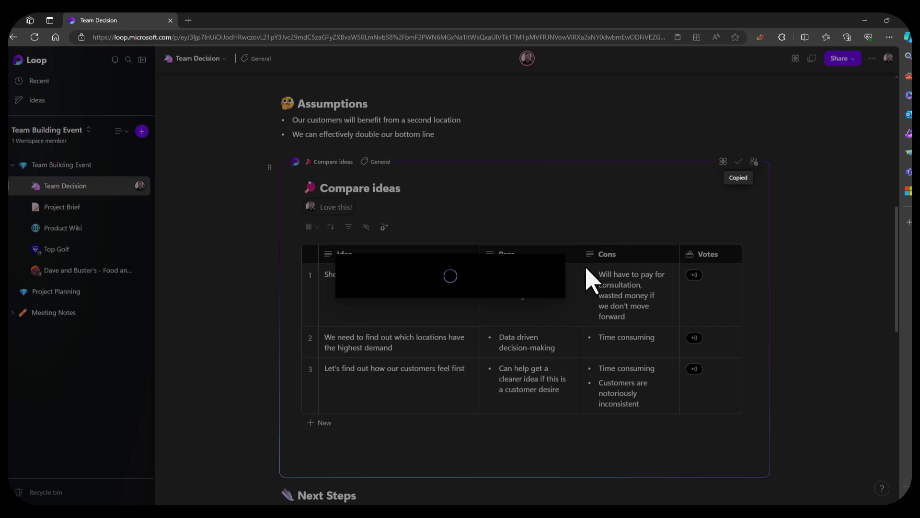
pyautogui.click(549, 269)
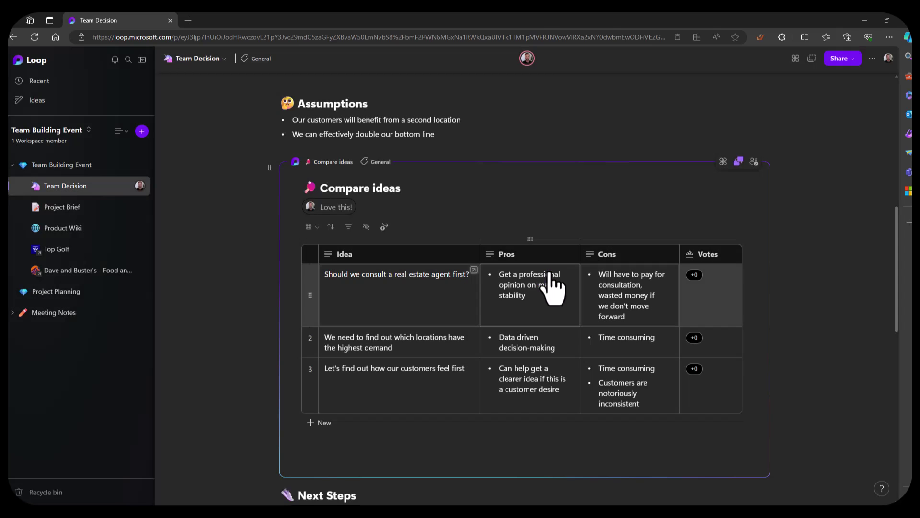
pyautogui.scroll(-3, 539, 175)
pyautogui.scroll(3, 438, 164)
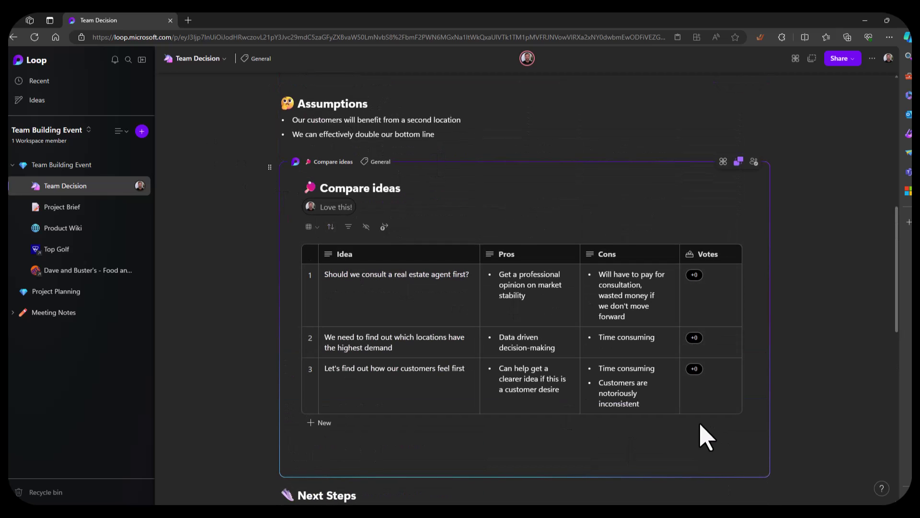
pyautogui.scroll(5, 619, 407)
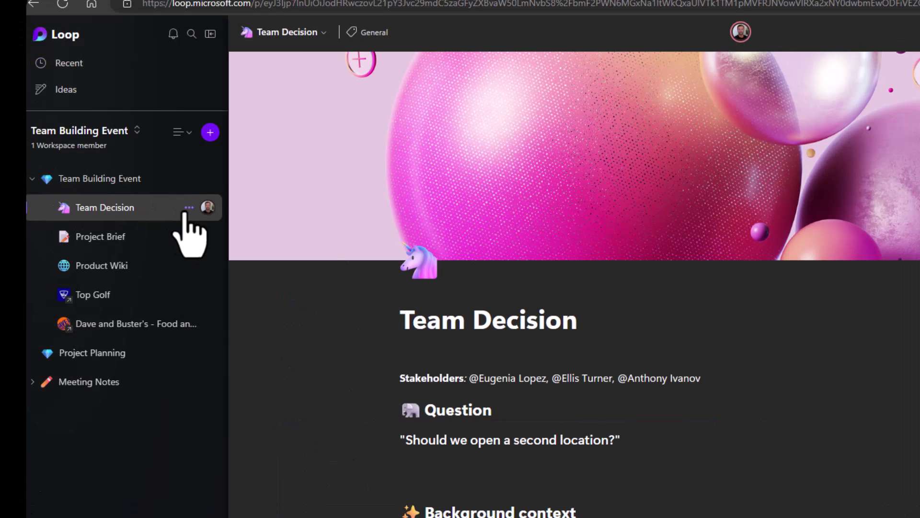
# Copy the Team Decision page as a Loop component and place it in a Teams chat message draft.
pyautogui.click(188, 207)
pyautogui.click(260, 331)
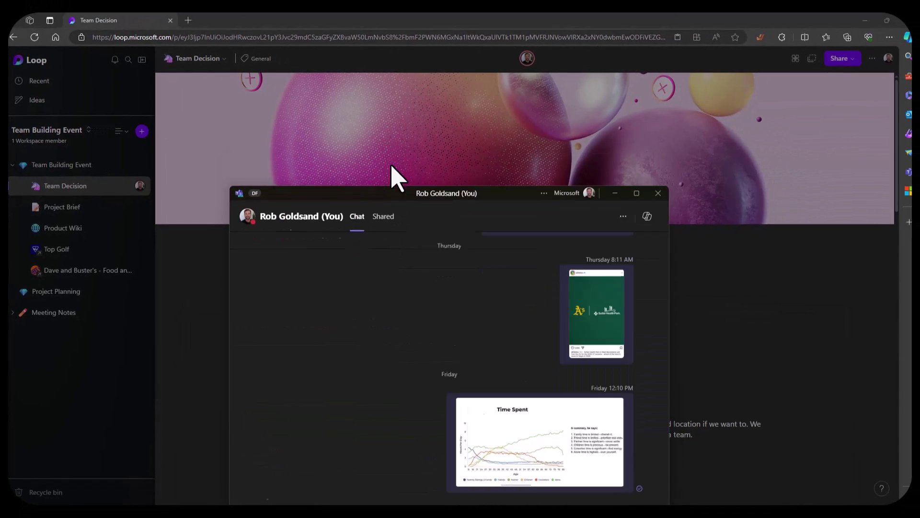
pyautogui.moveTo(392, 167); pyautogui.dragTo(384, 97)
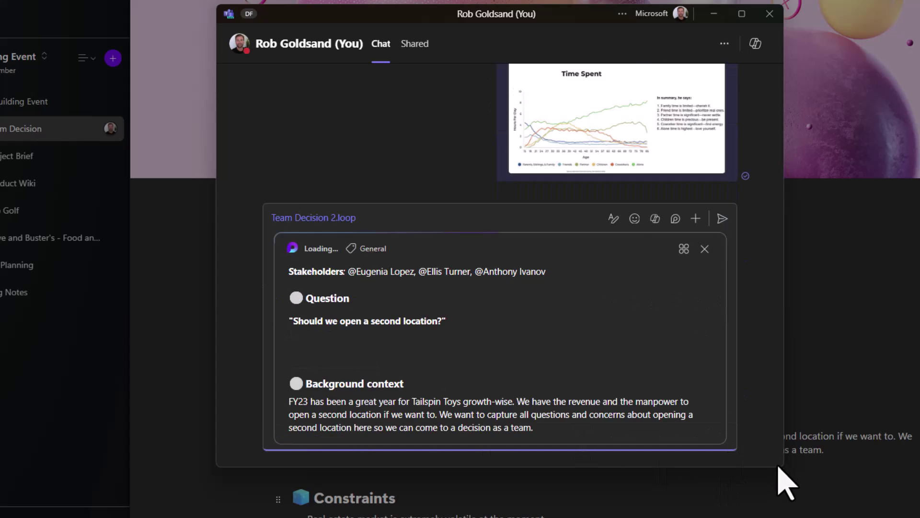
# Boost the assumption "We can effectively double our bottom line" in the Team Decision component inside the Teams message.
pyautogui.scroll(-5, 632, 255)
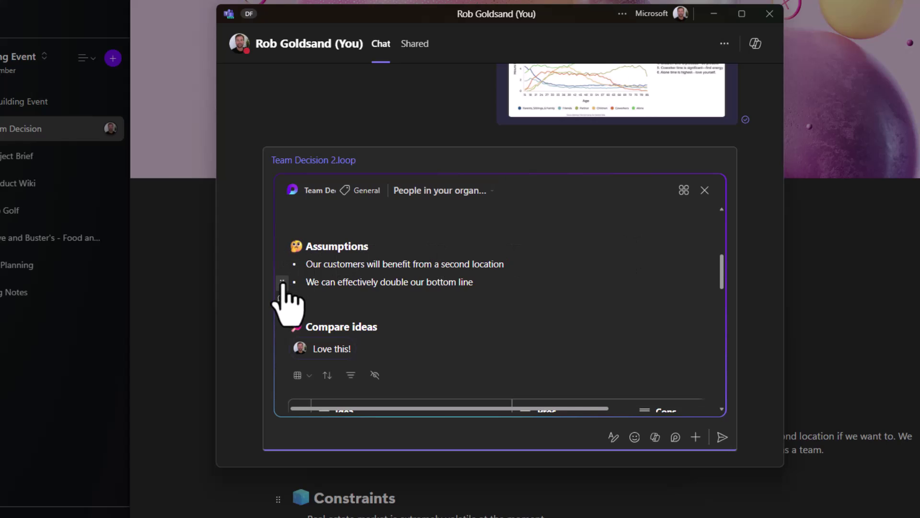
pyautogui.click(282, 281)
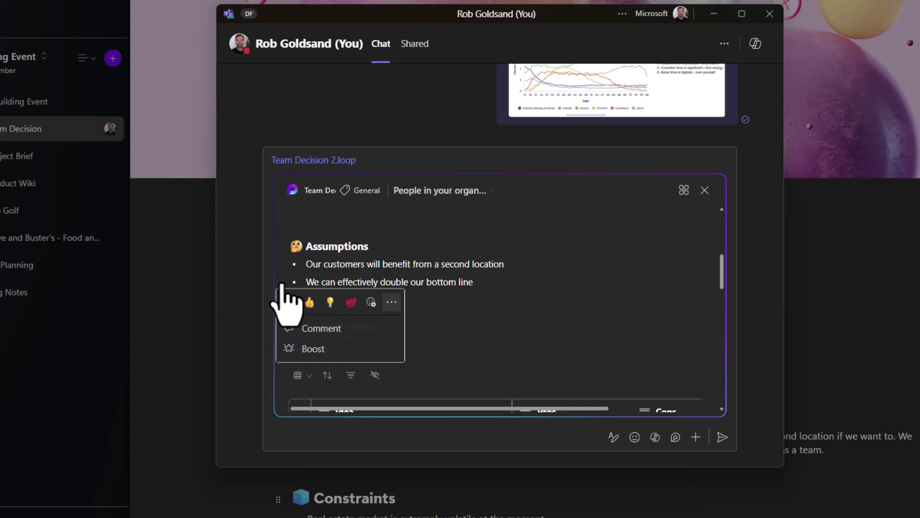
pyautogui.click(307, 349)
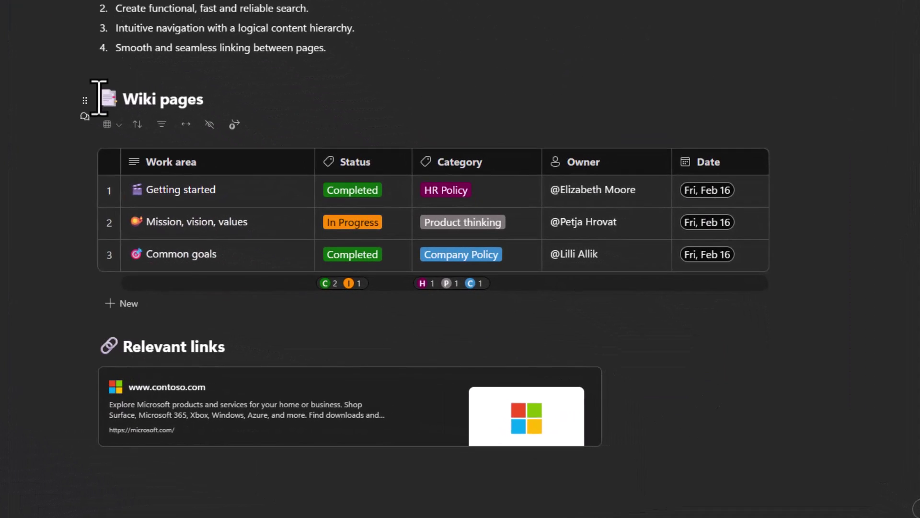
# Create a Loop component from the Wiki pages table and Relevant links section on Loop's Product Wiki page.
pyautogui.moveTo(217, 99); pyautogui.dragTo(561, 412)
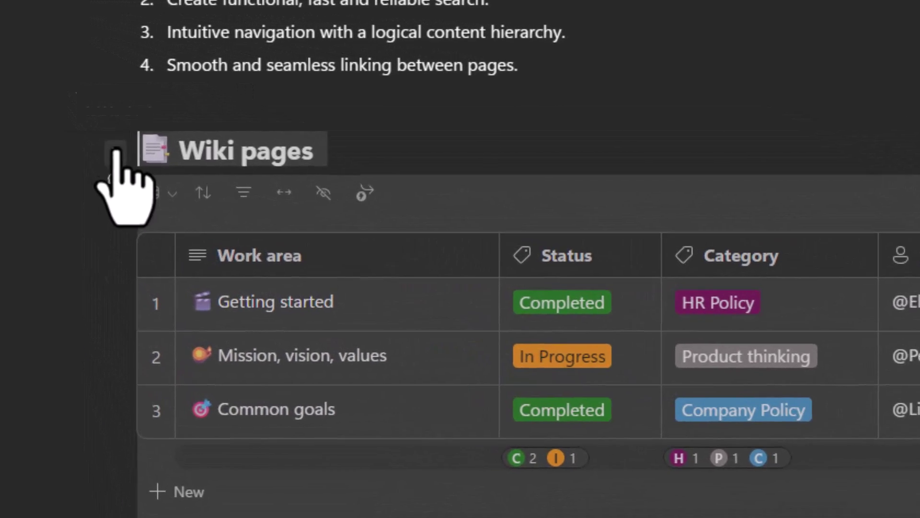
pyautogui.click(70, 94)
pyautogui.click(268, 227)
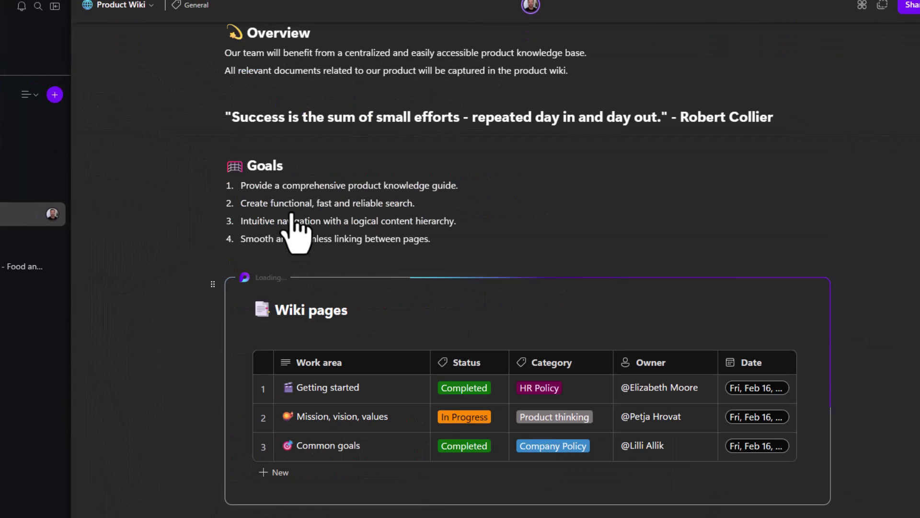
pyautogui.scroll(-3, 626, 255)
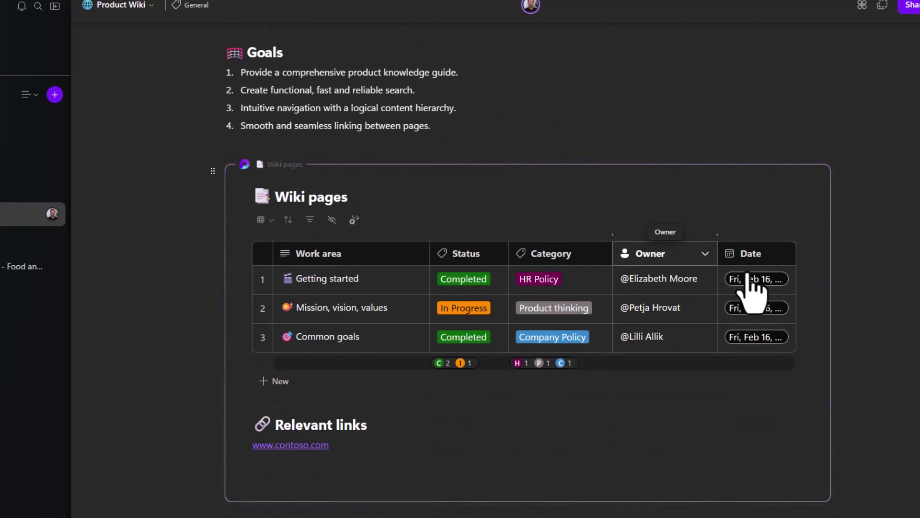
# Copy the Wiki pages component and paste it below the text of the Wiki Page Collaboration e-mail in Outlook.
pyautogui.click(792, 165)
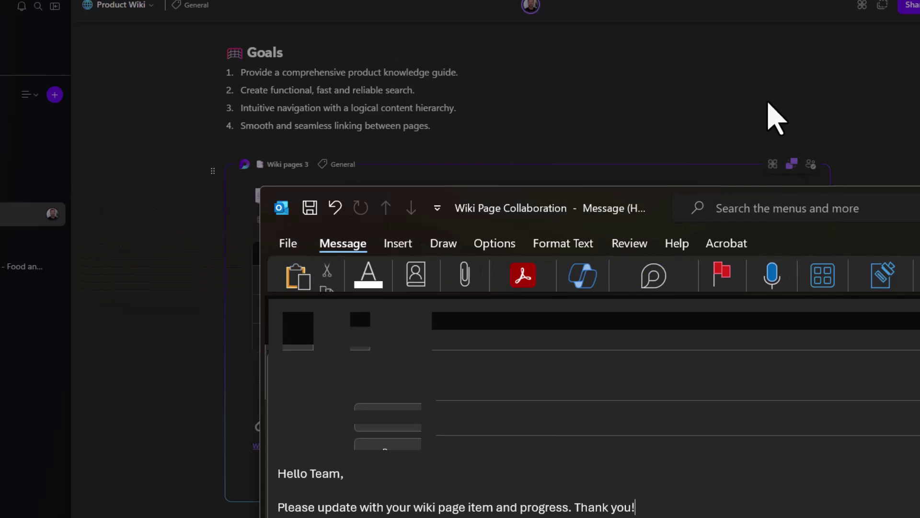
pyautogui.press('Return')
pyautogui.hotkey('ctrl', 'v')
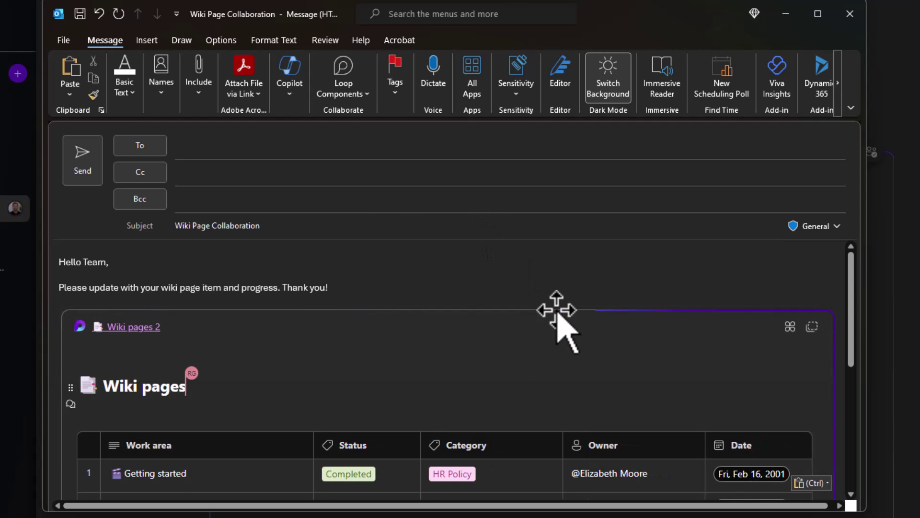
pyautogui.scroll(-2, 563, 330)
pyautogui.scroll(-3, 557, 313)
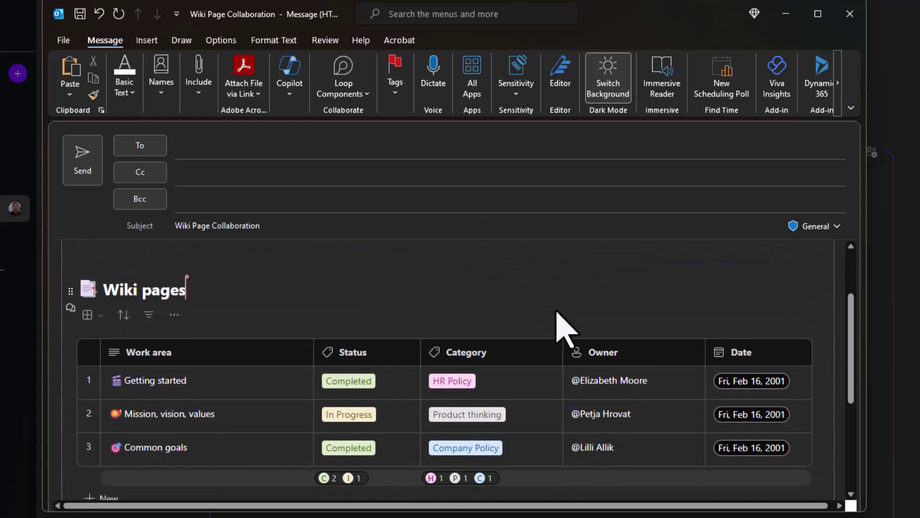